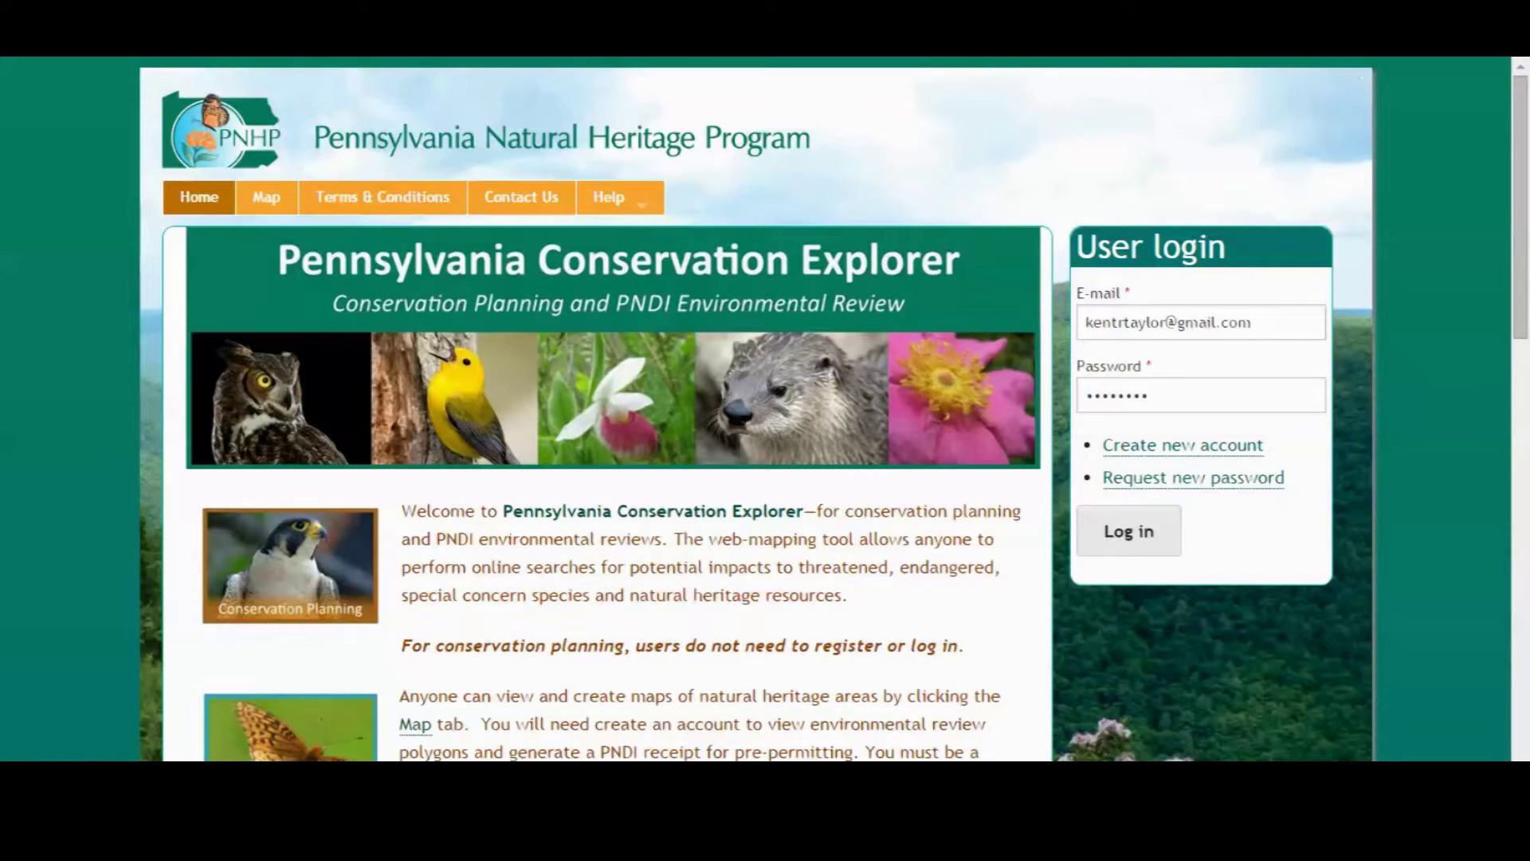
# Step: Log in to the account with the prefilled credentials and open the interactive map
pyautogui.click(1138, 541)
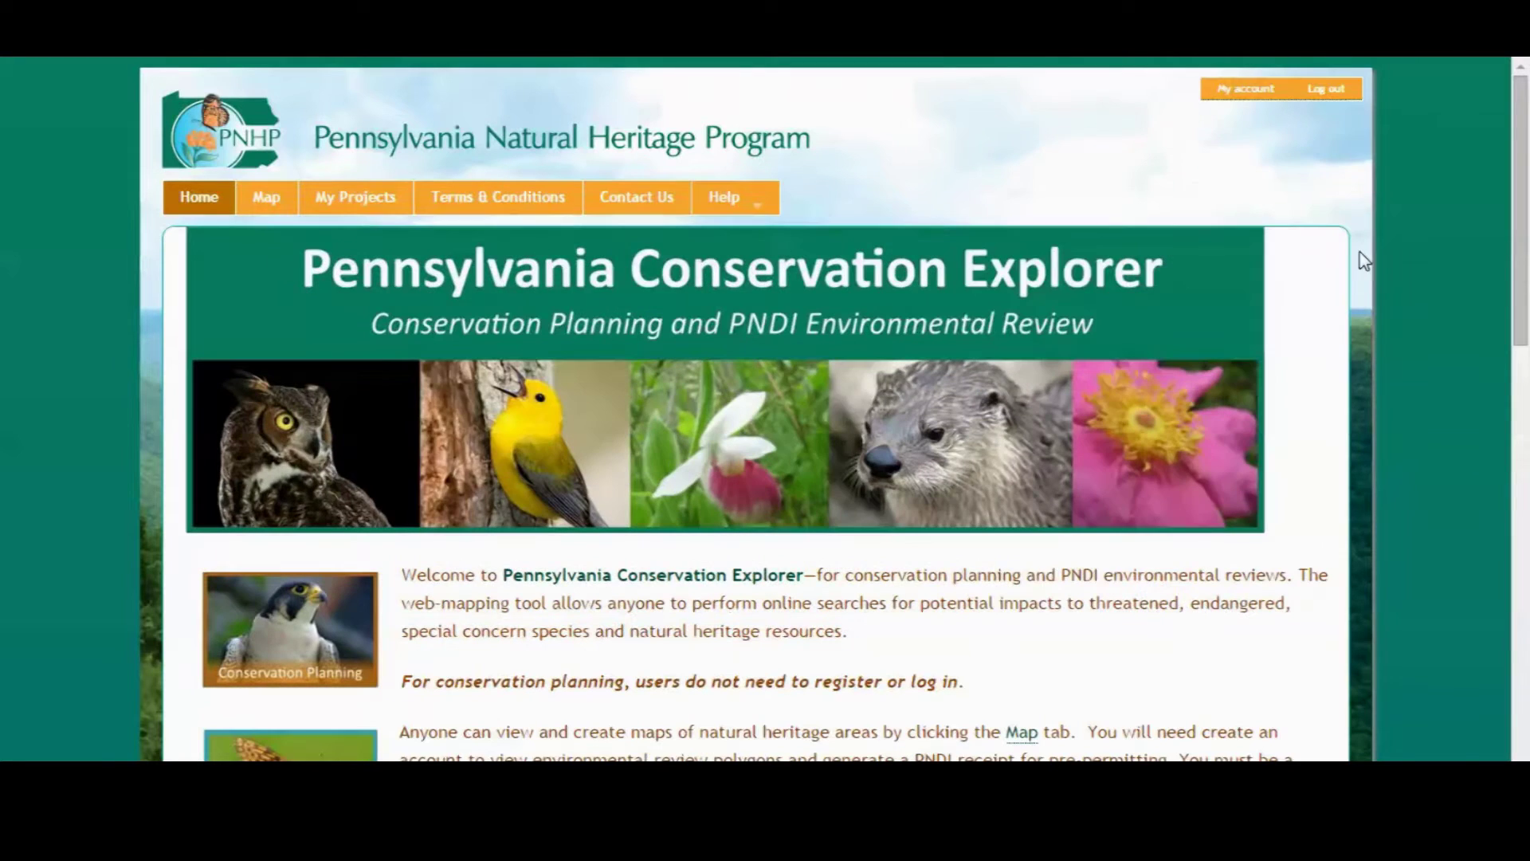
pyautogui.click(270, 204)
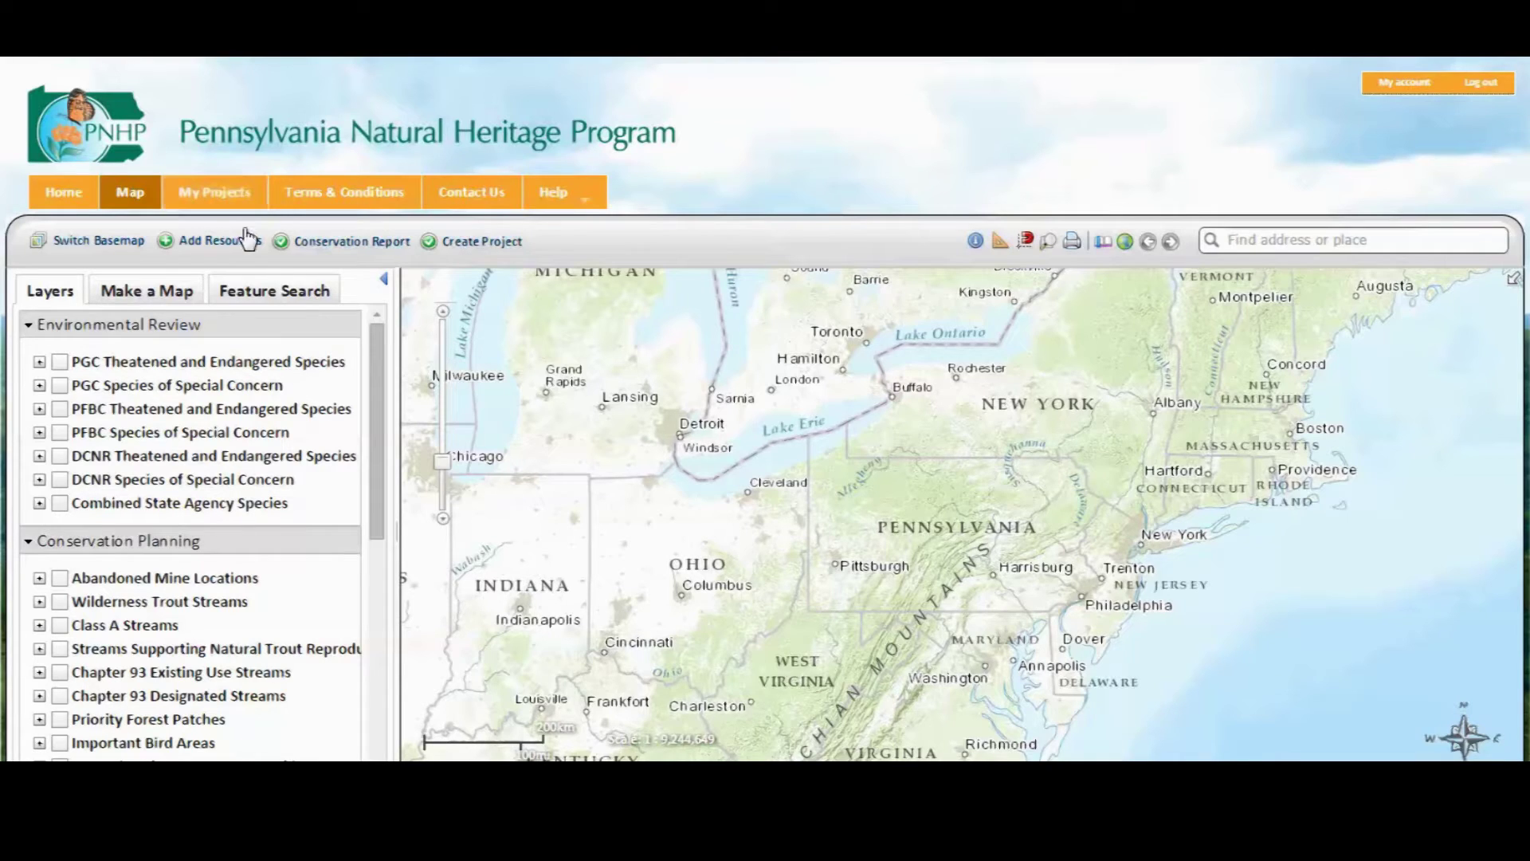
# Step: Search the map for Lewisburg, PA and zoom to that location
pyautogui.click(1355, 240)
pyautogui.write('Lewisberg, PA')
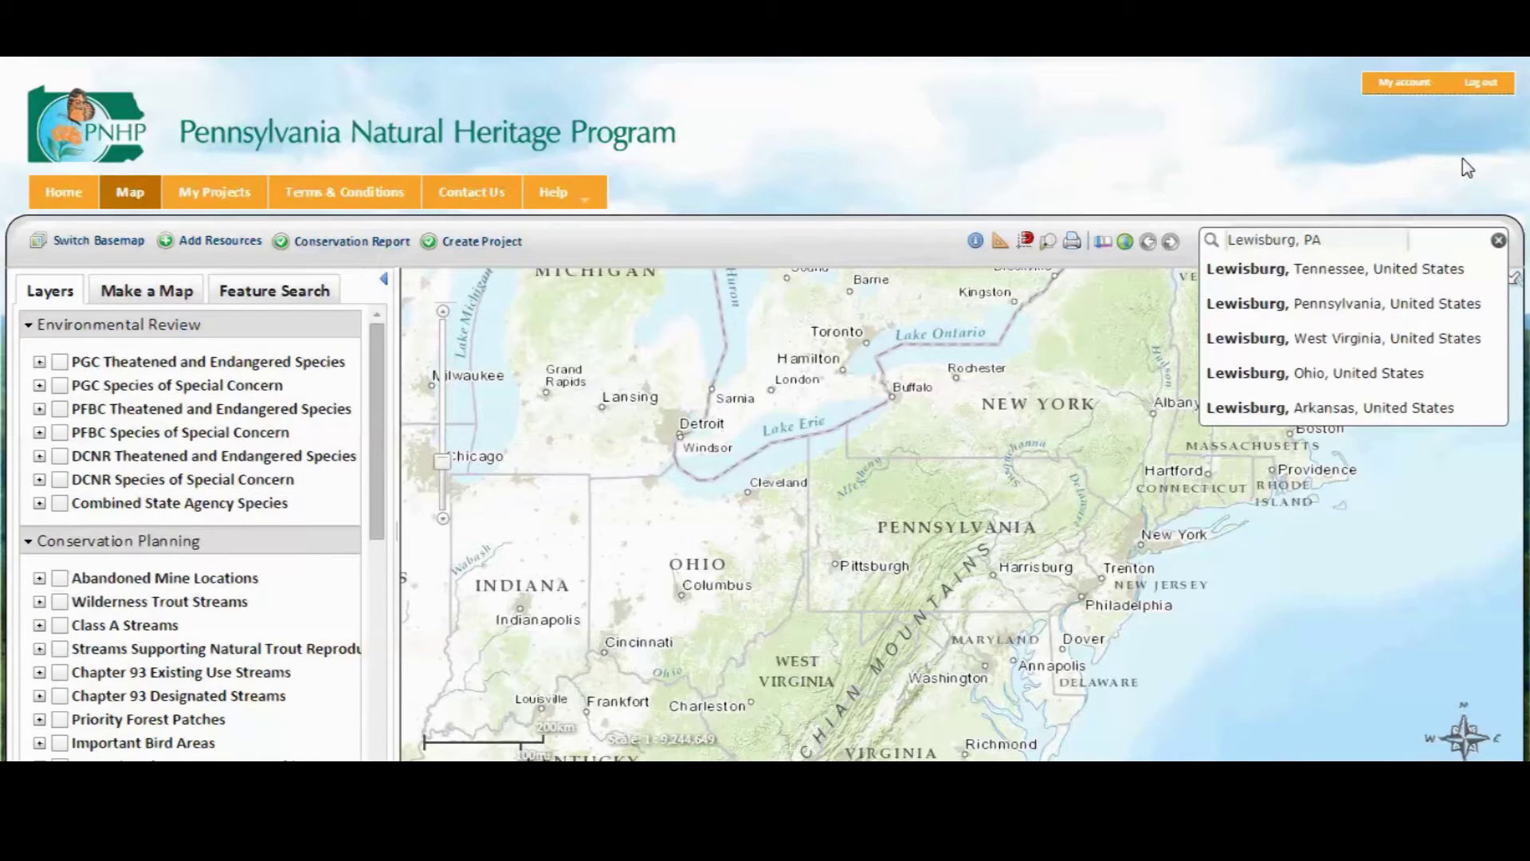
pyautogui.press('Return')
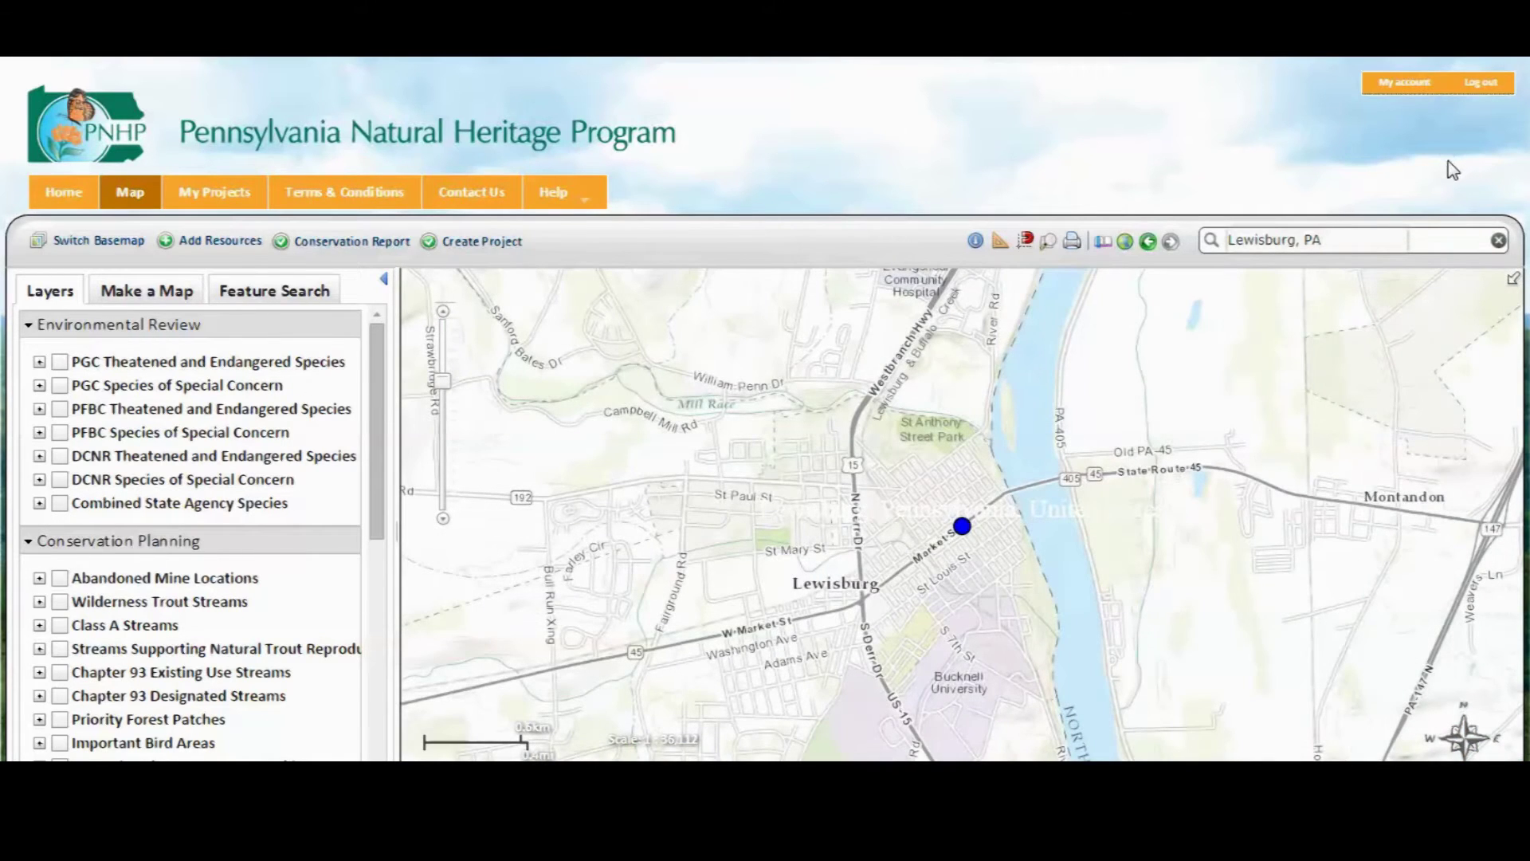
# Step: Show the Environmental Review species layers, expand the PGC, PFBC and DCNR legends, and hide the PFBC Threatened and Endangered Species sublayer
pyautogui.click(40, 362)
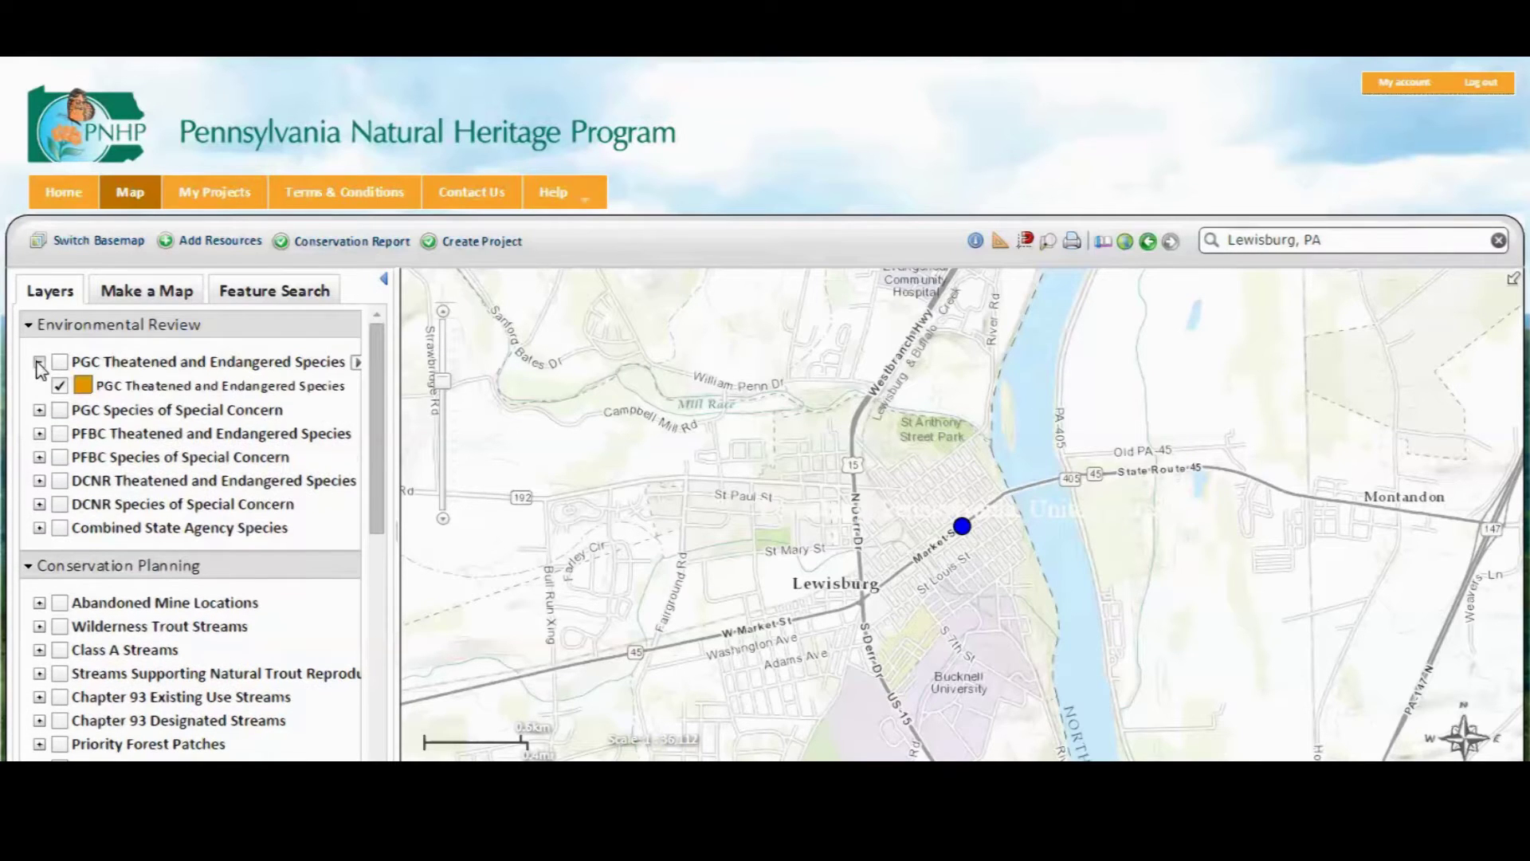
pyautogui.click(59, 362)
pyautogui.click(39, 410)
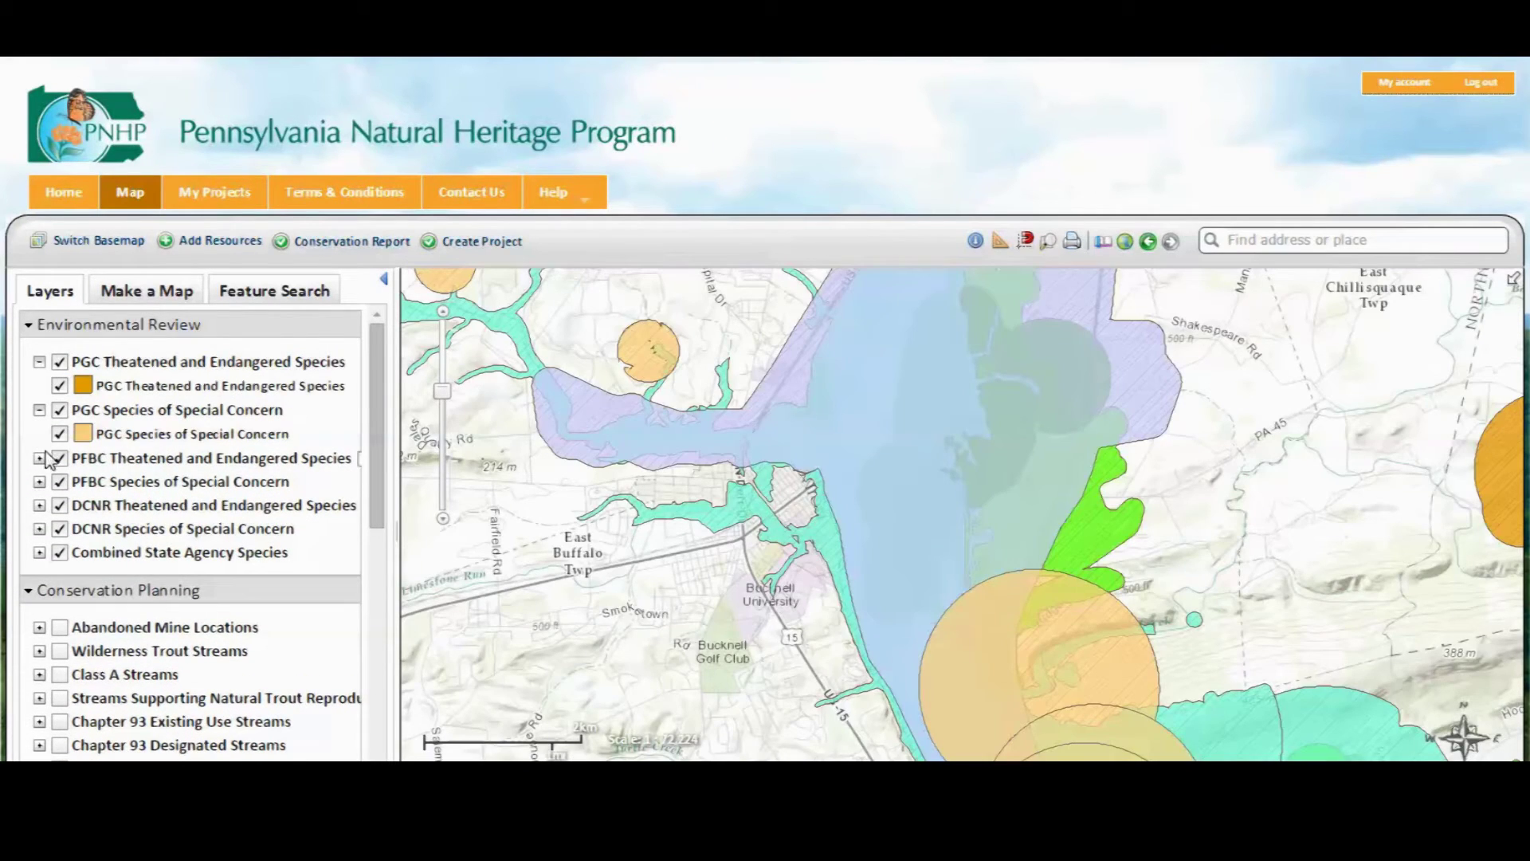
pyautogui.click(39, 459)
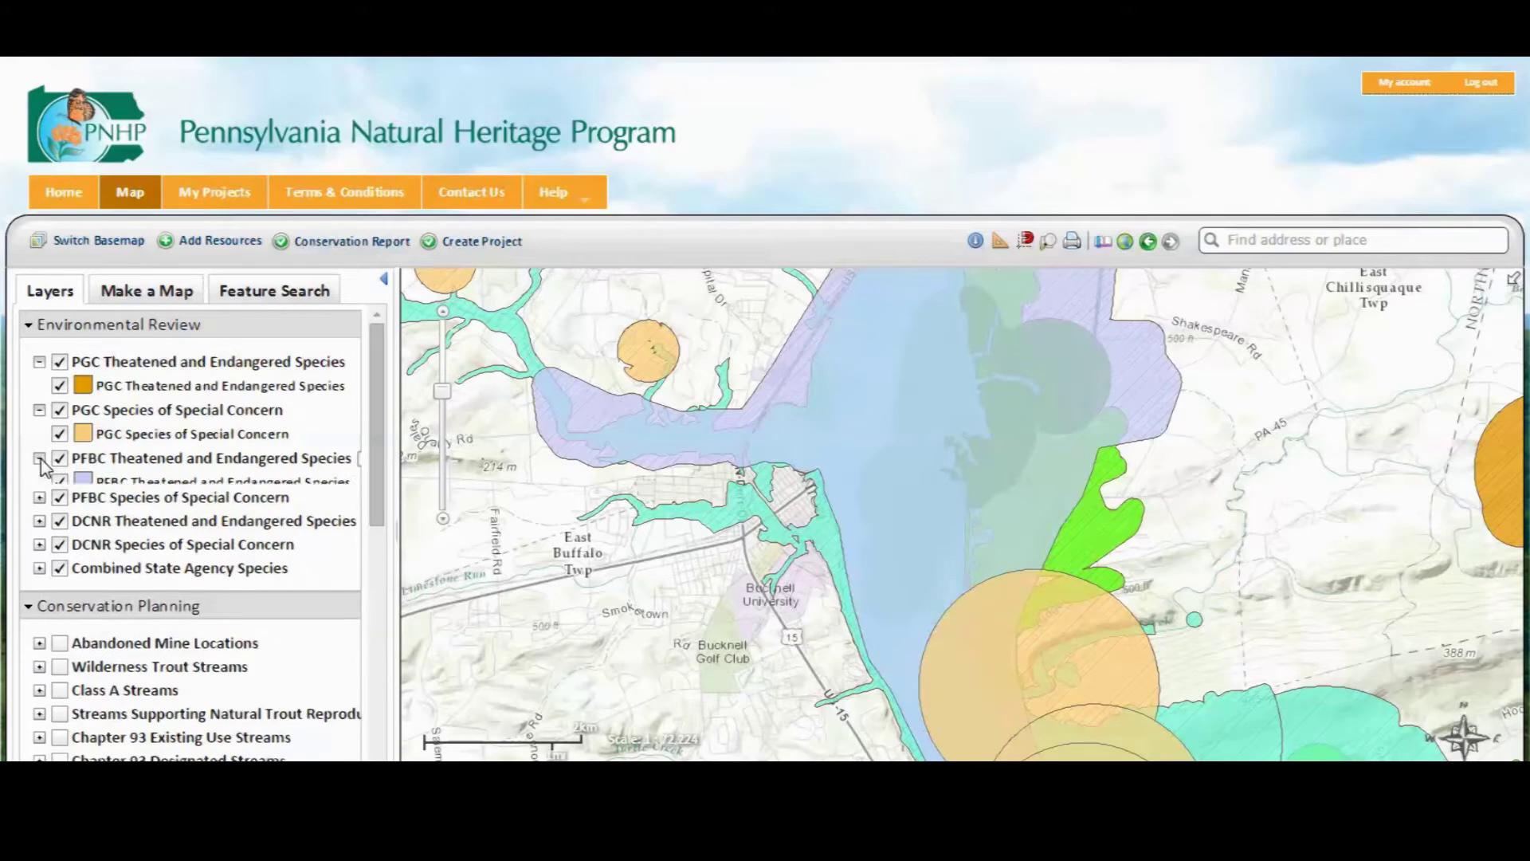
pyautogui.click(39, 506)
pyautogui.click(39, 554)
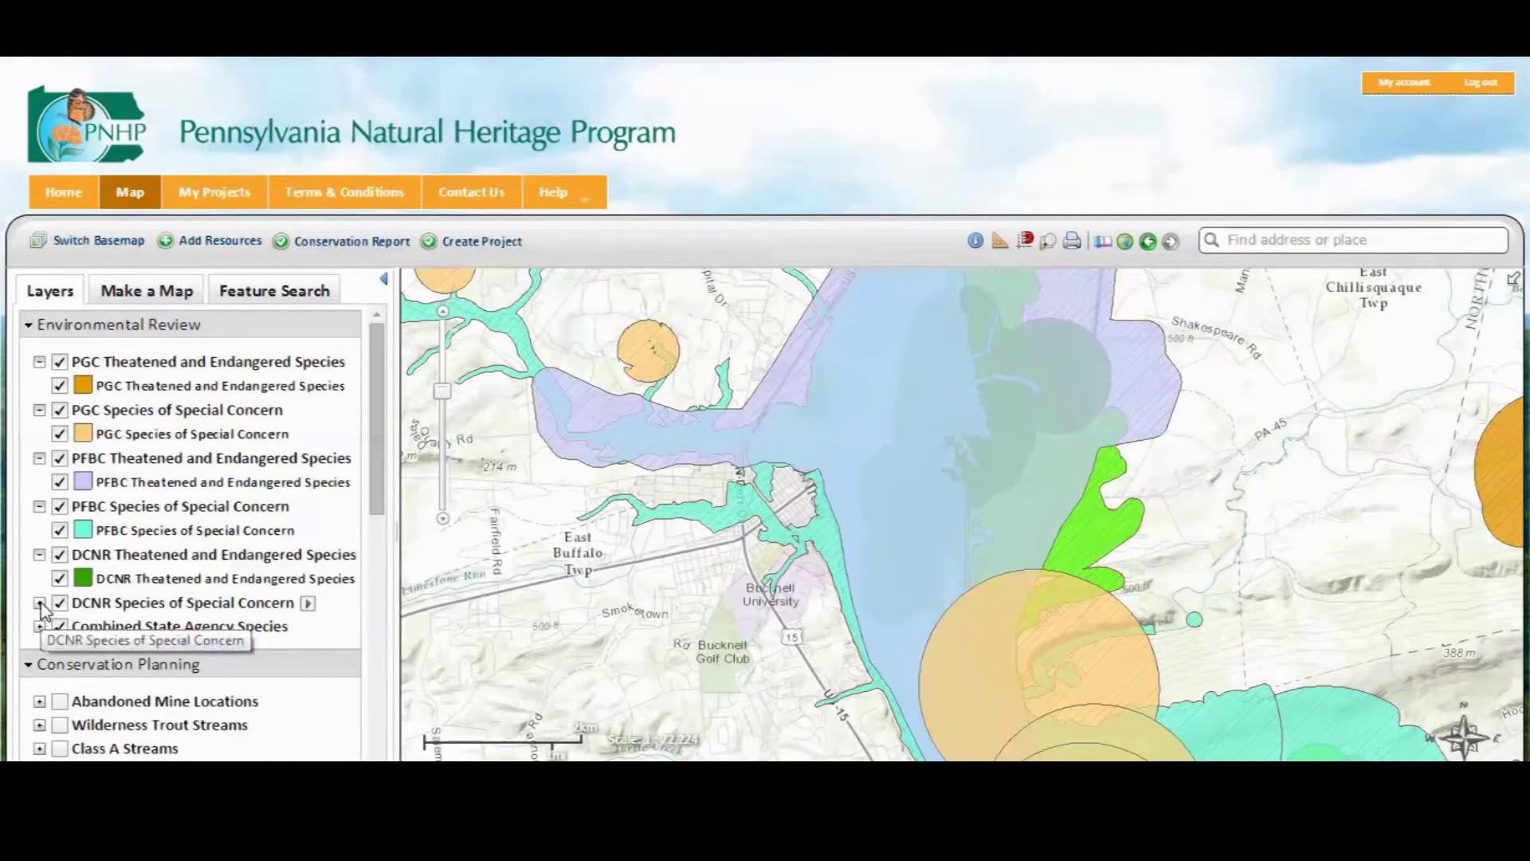
pyautogui.click(39, 604)
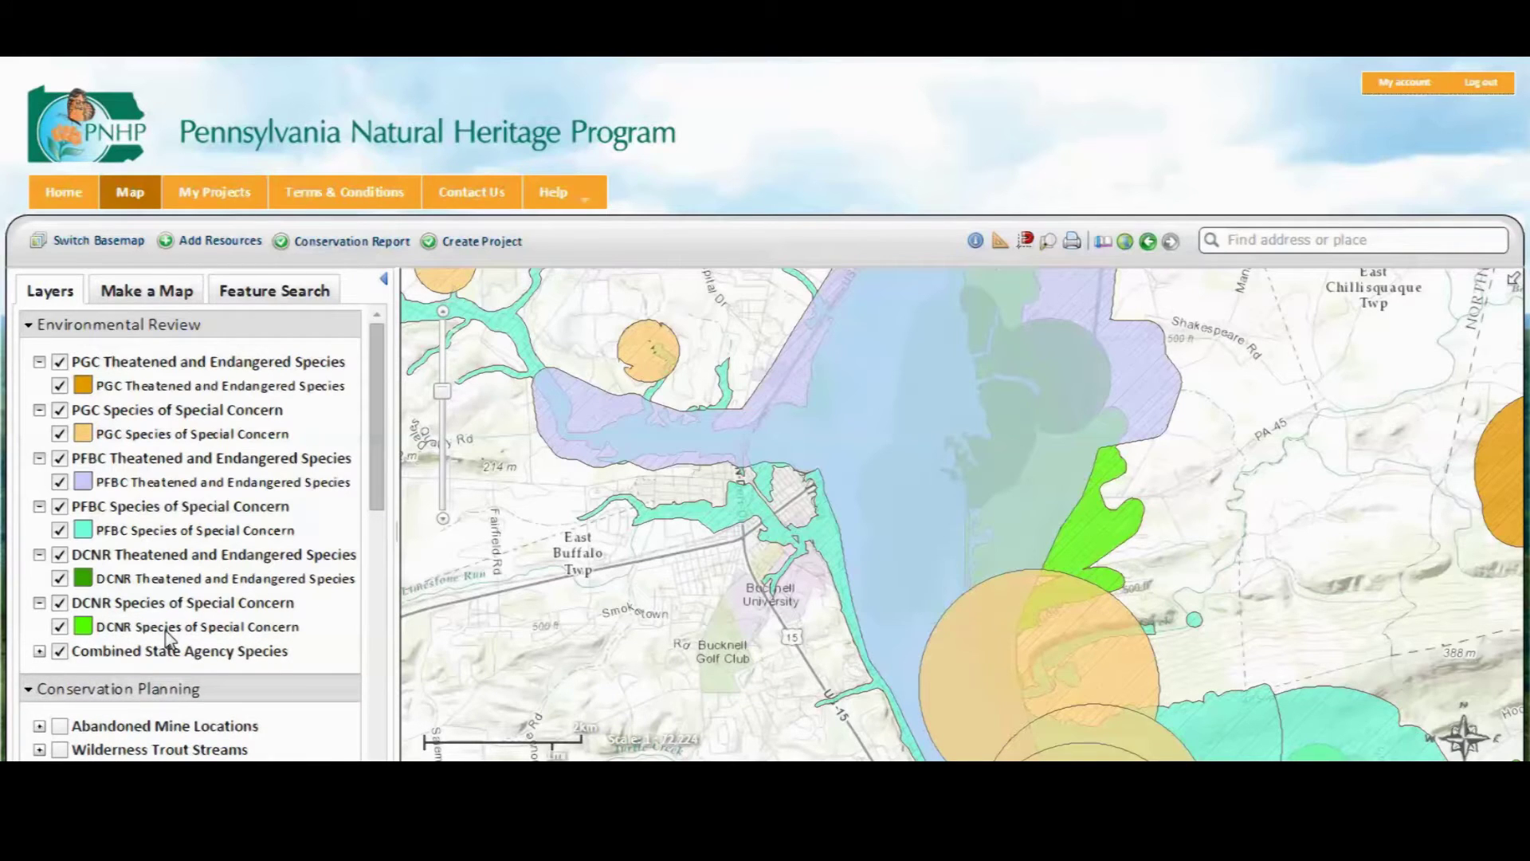
pyautogui.click(59, 481)
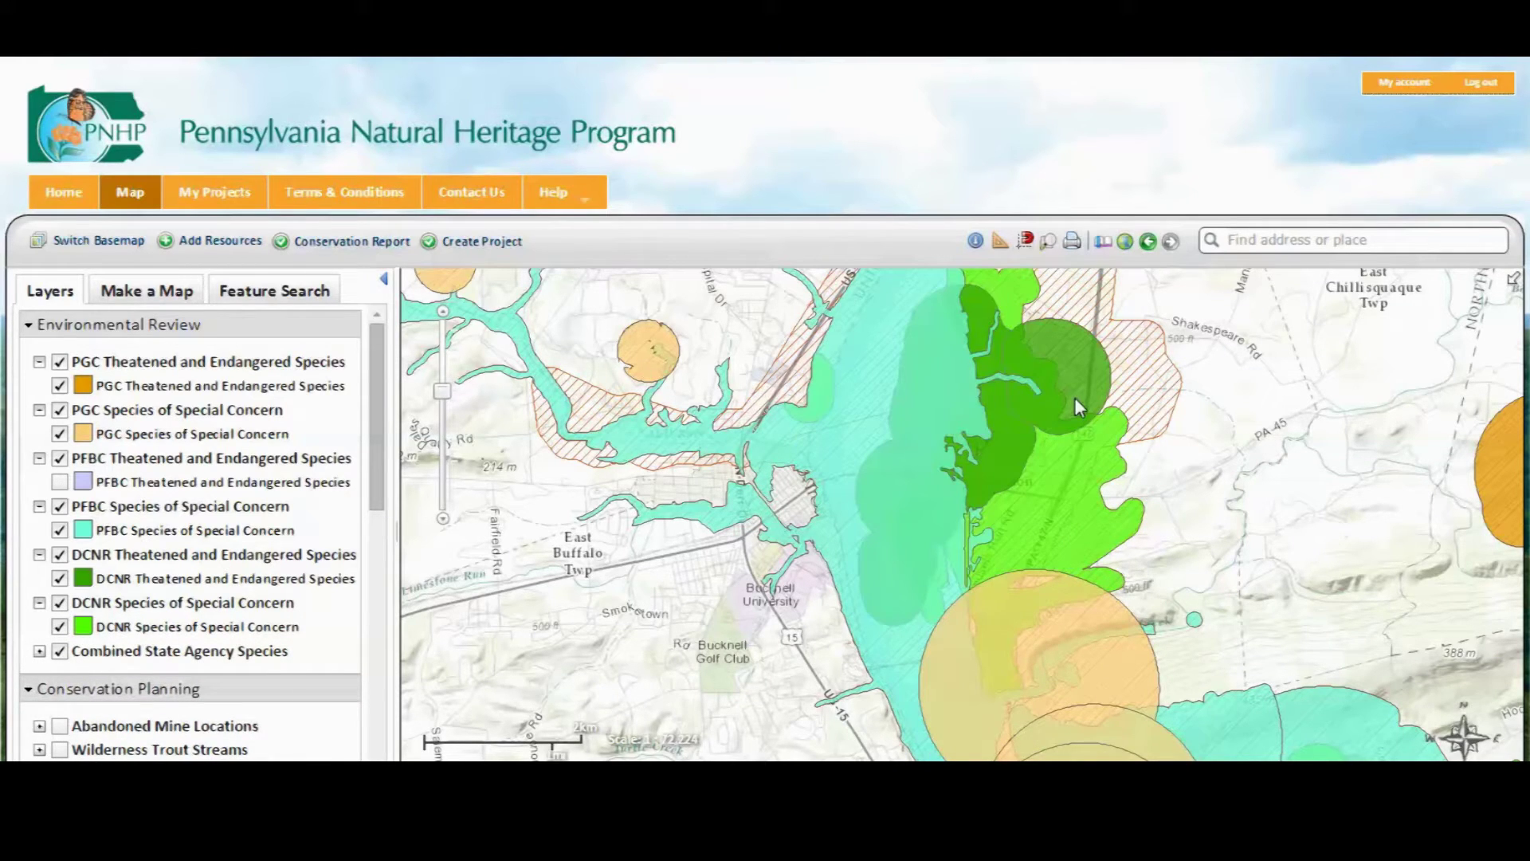
# Step: Identify the round DCNR Threatened and Endangered Species polygon east of the river, review its details, and dismiss them
pyautogui.click(976, 240)
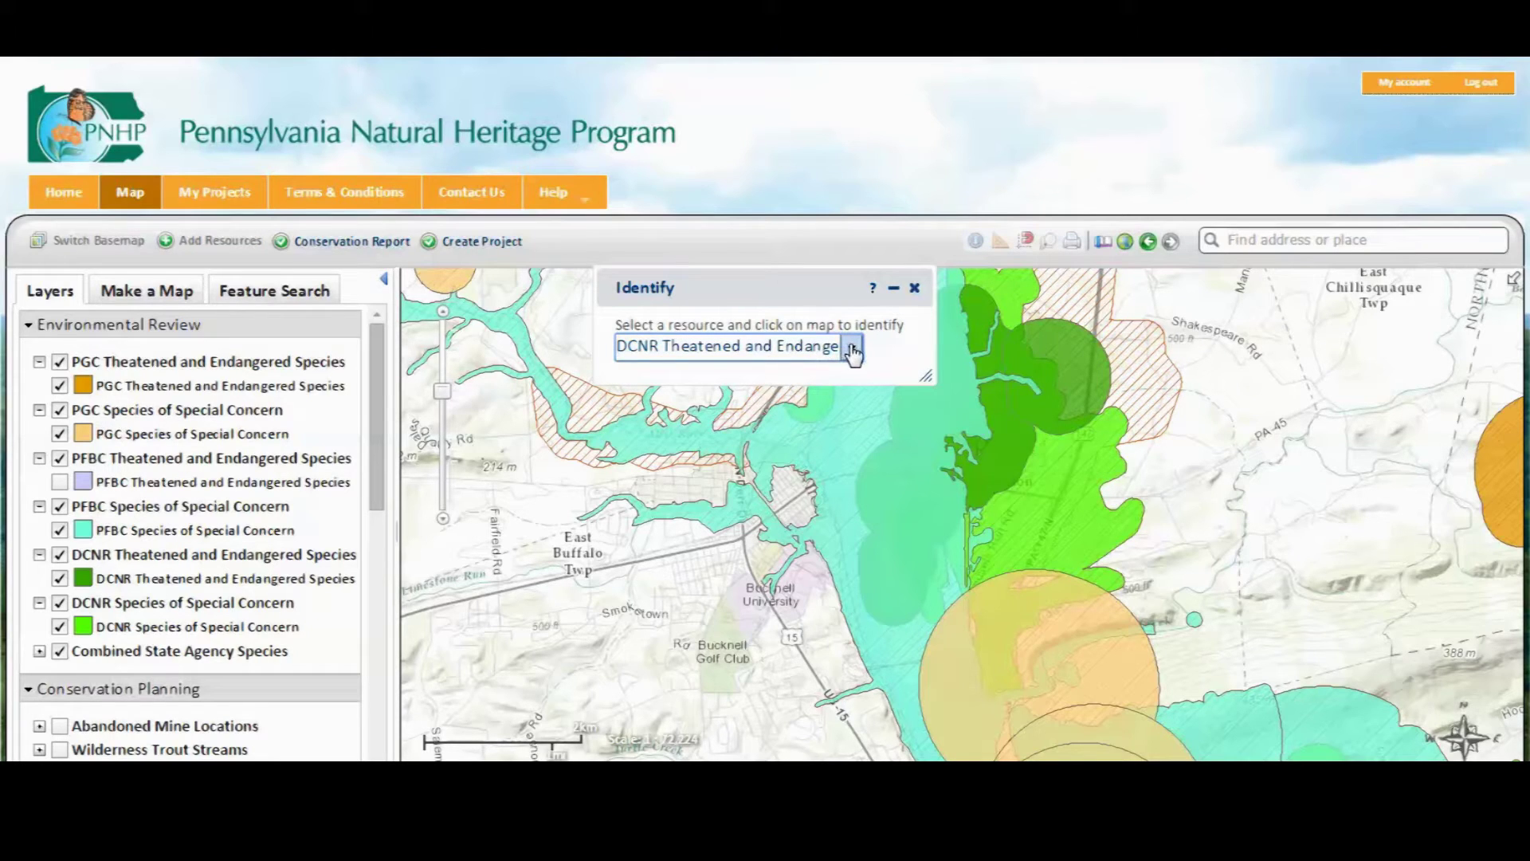
pyautogui.click(1049, 357)
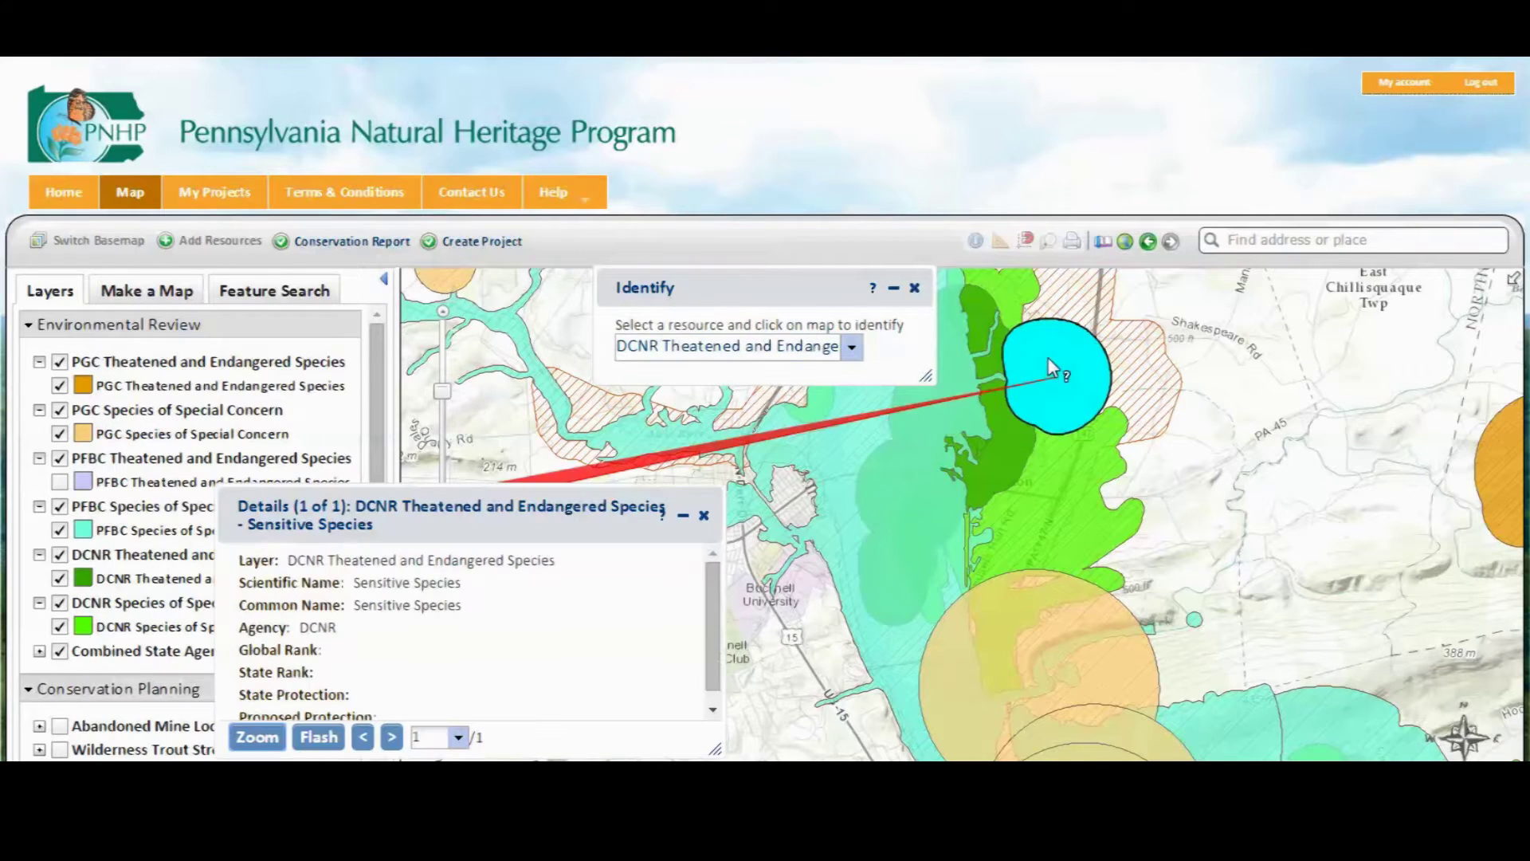
pyautogui.moveTo(554, 525); pyautogui.dragTo(734, 446)
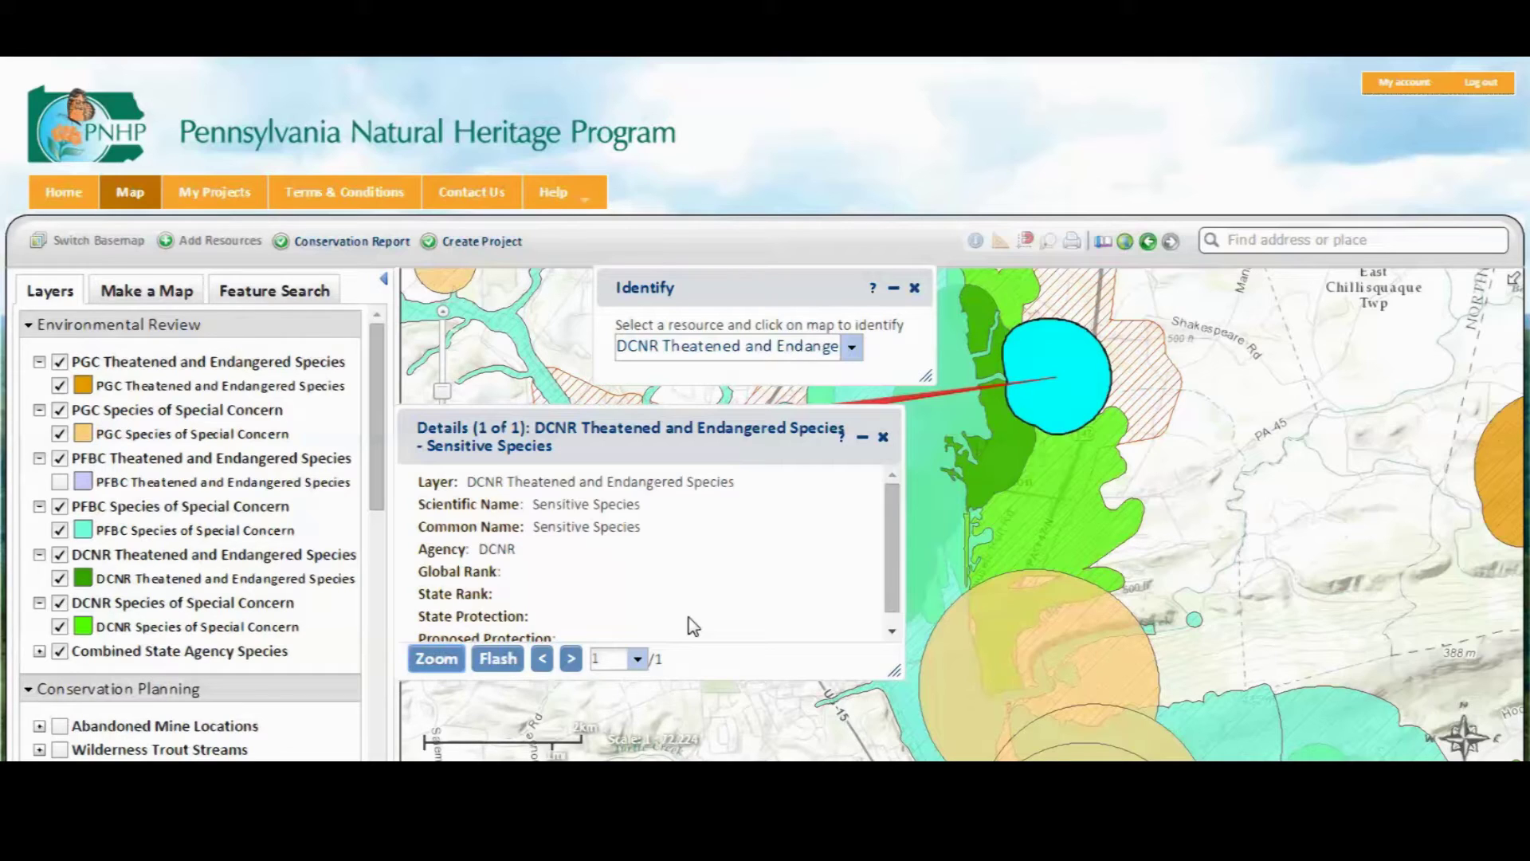
pyautogui.click(884, 436)
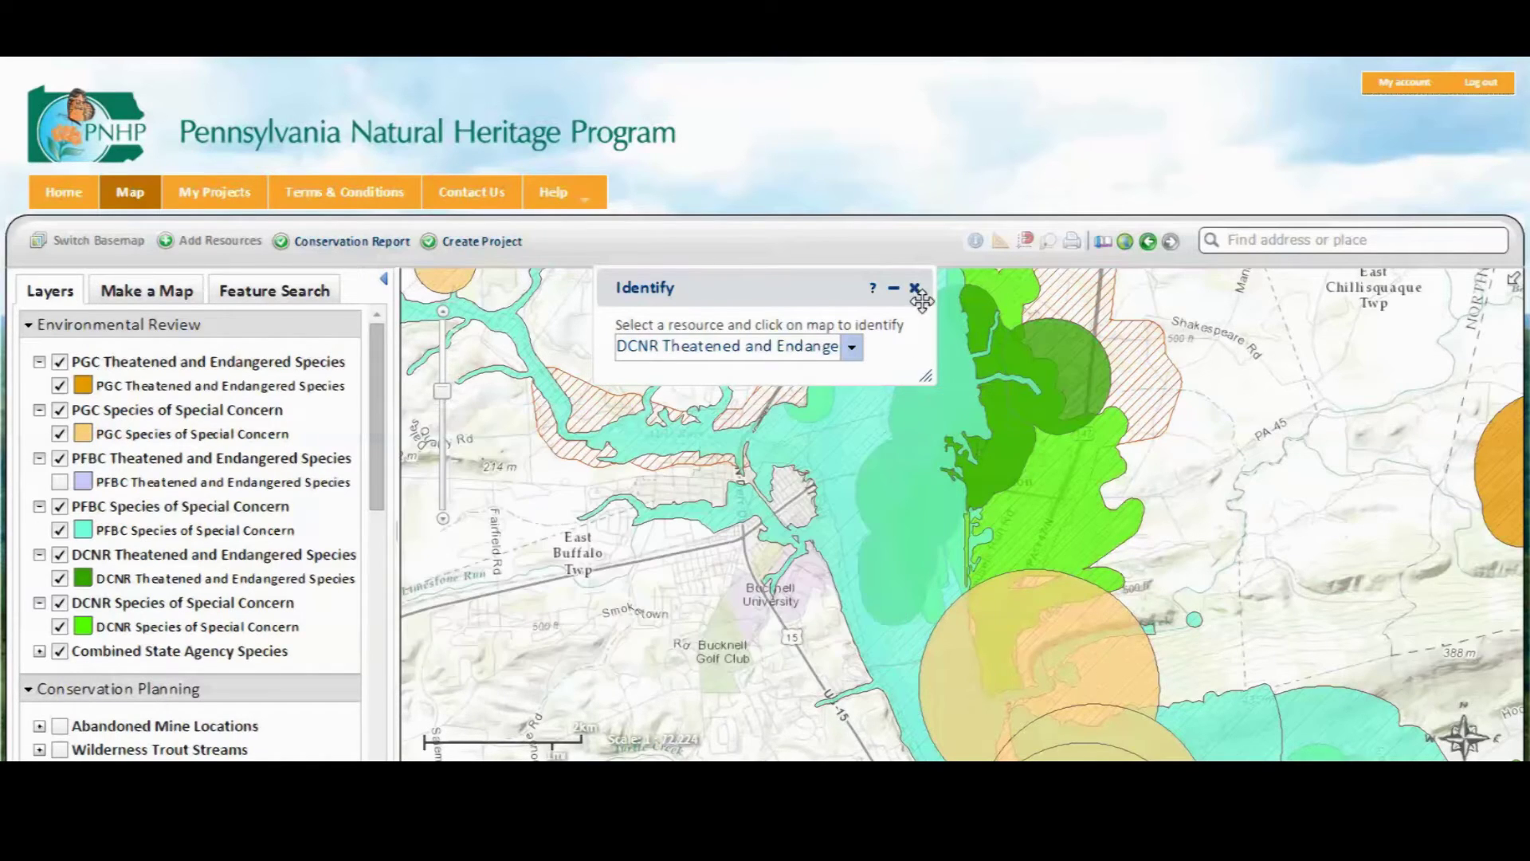
# Step: Identify the PFBC Species of Special Concern along the river and go through each of the returned species records
pyautogui.click(852, 347)
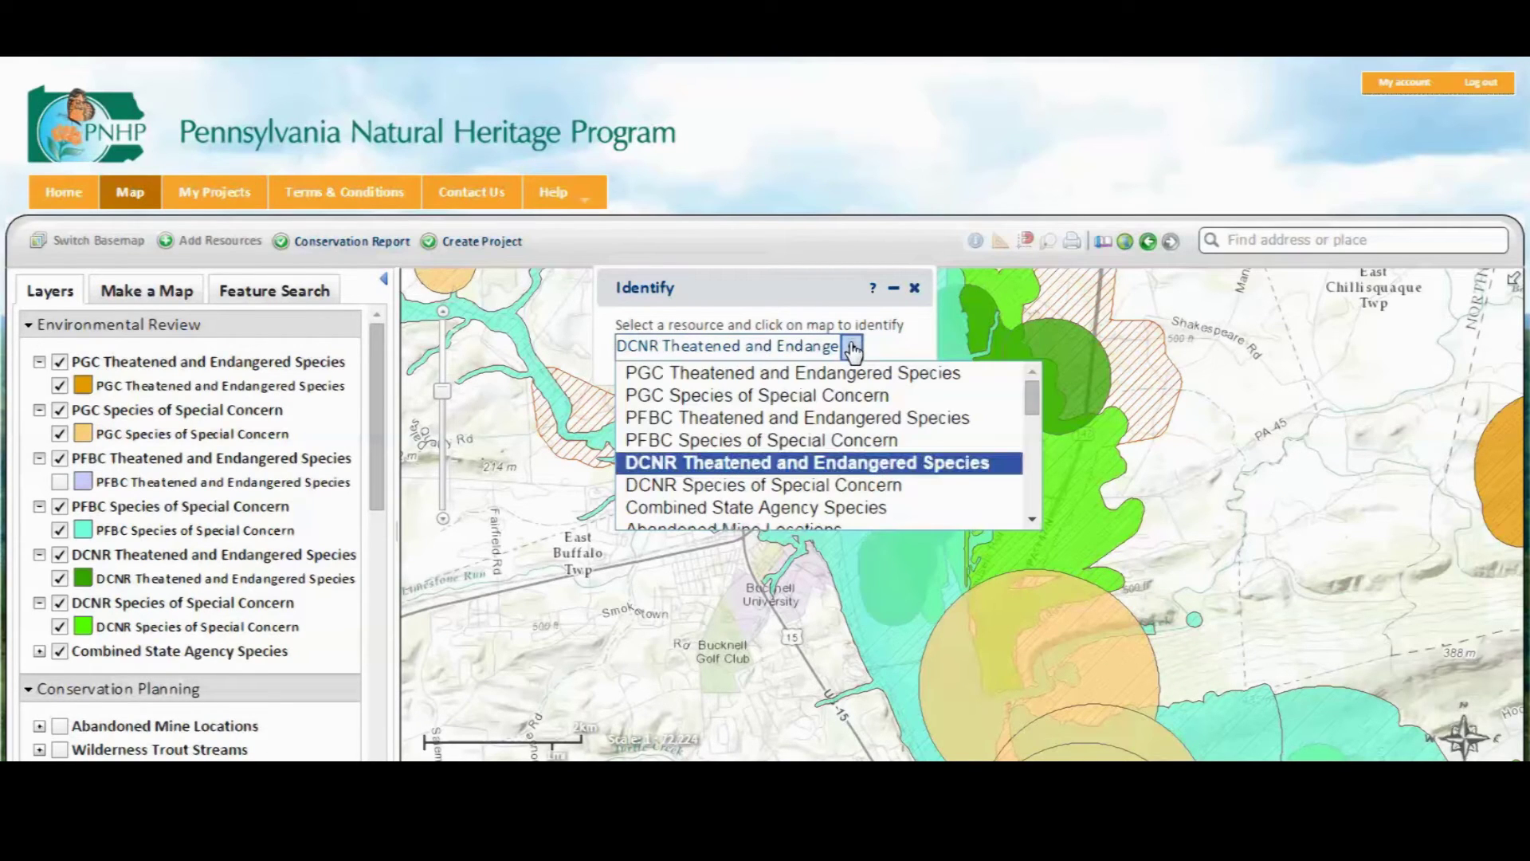
pyautogui.click(831, 440)
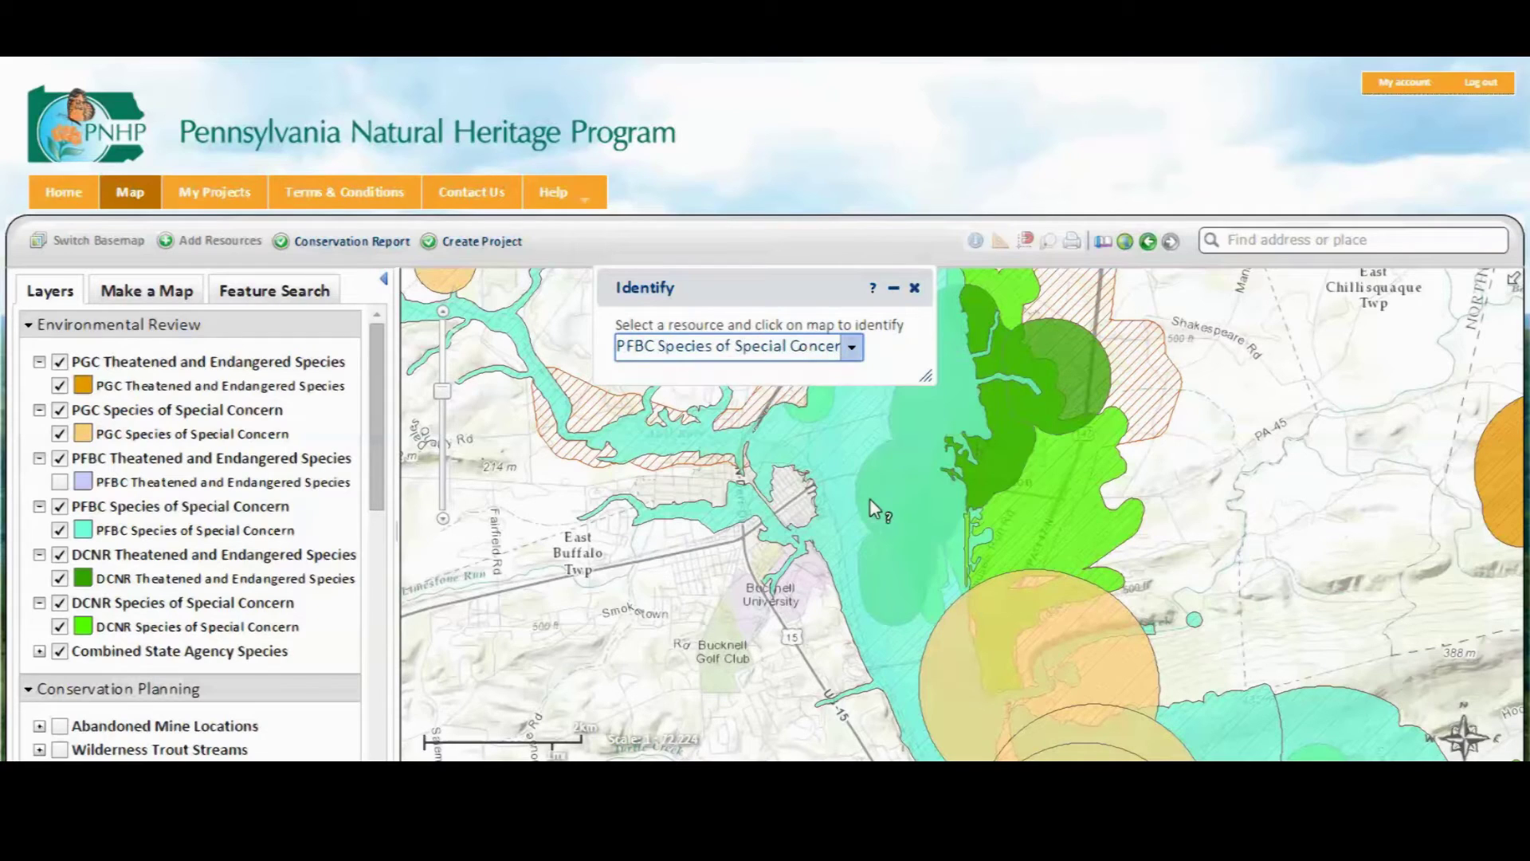
pyautogui.click(880, 499)
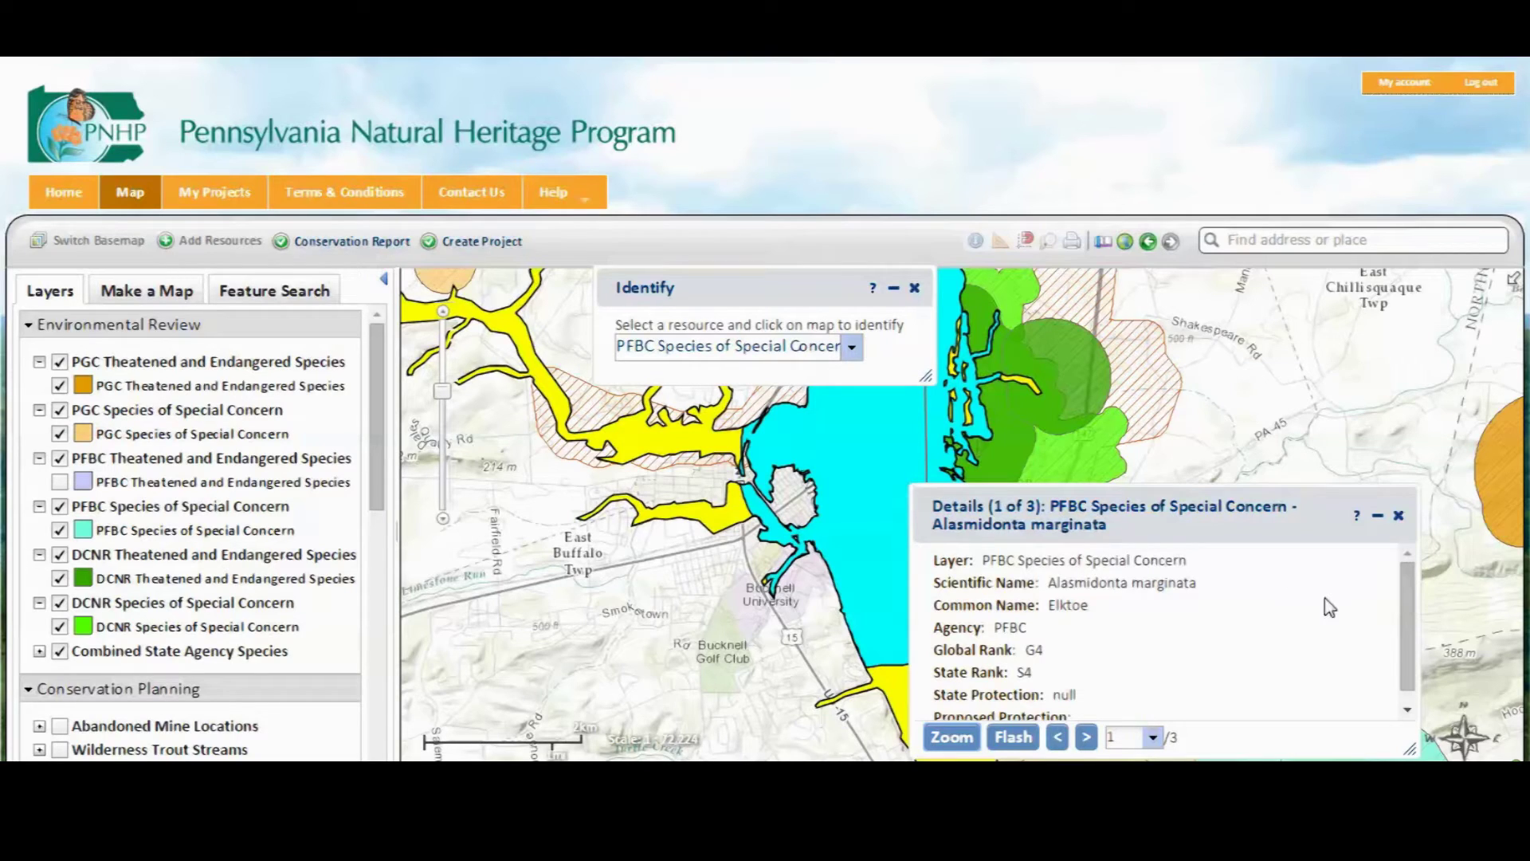
pyautogui.click(1086, 737)
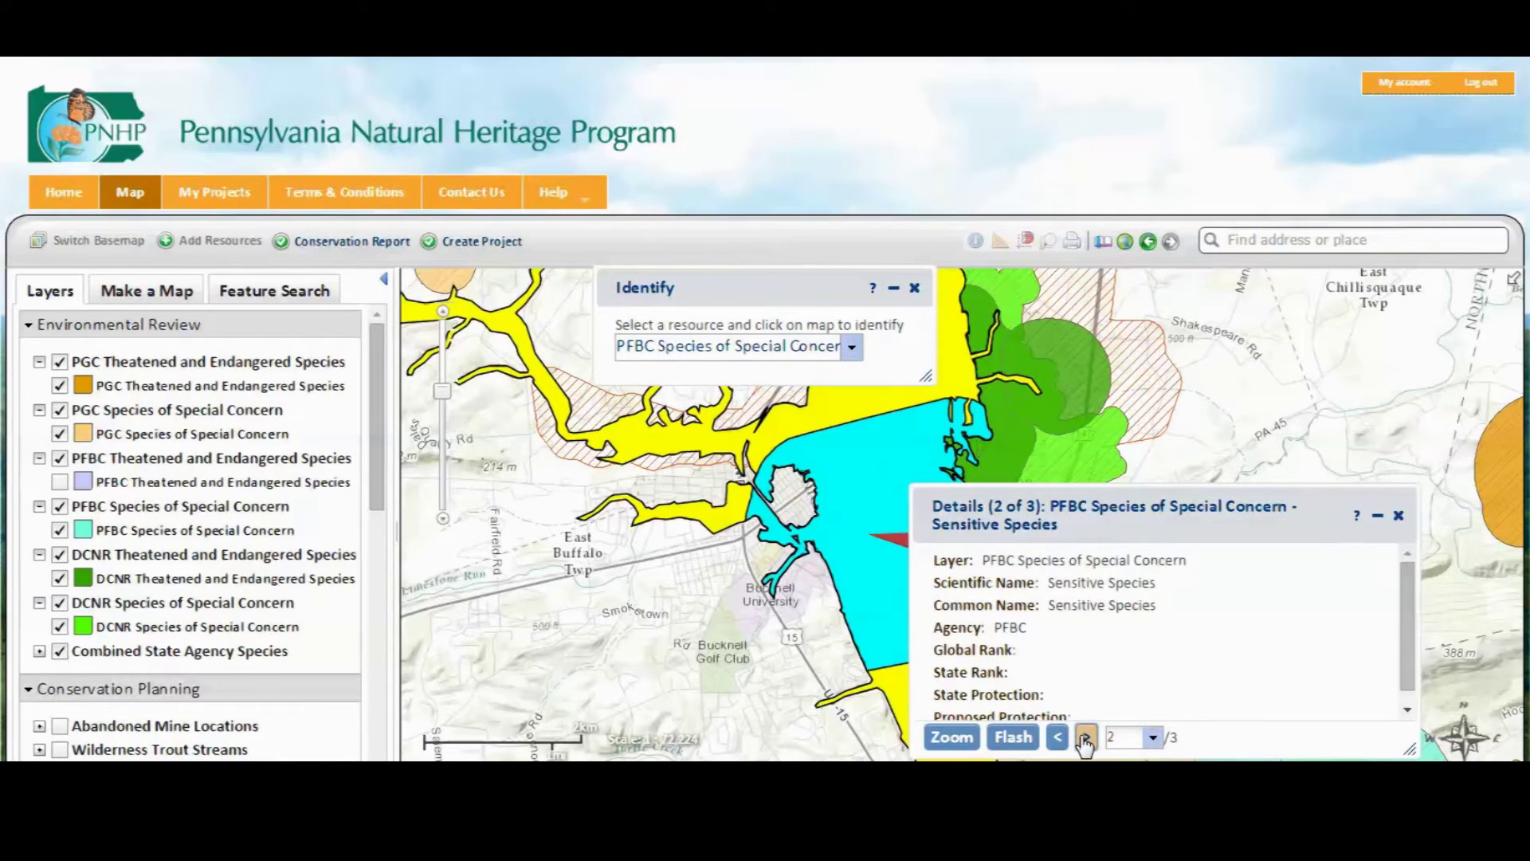
pyautogui.click(1086, 737)
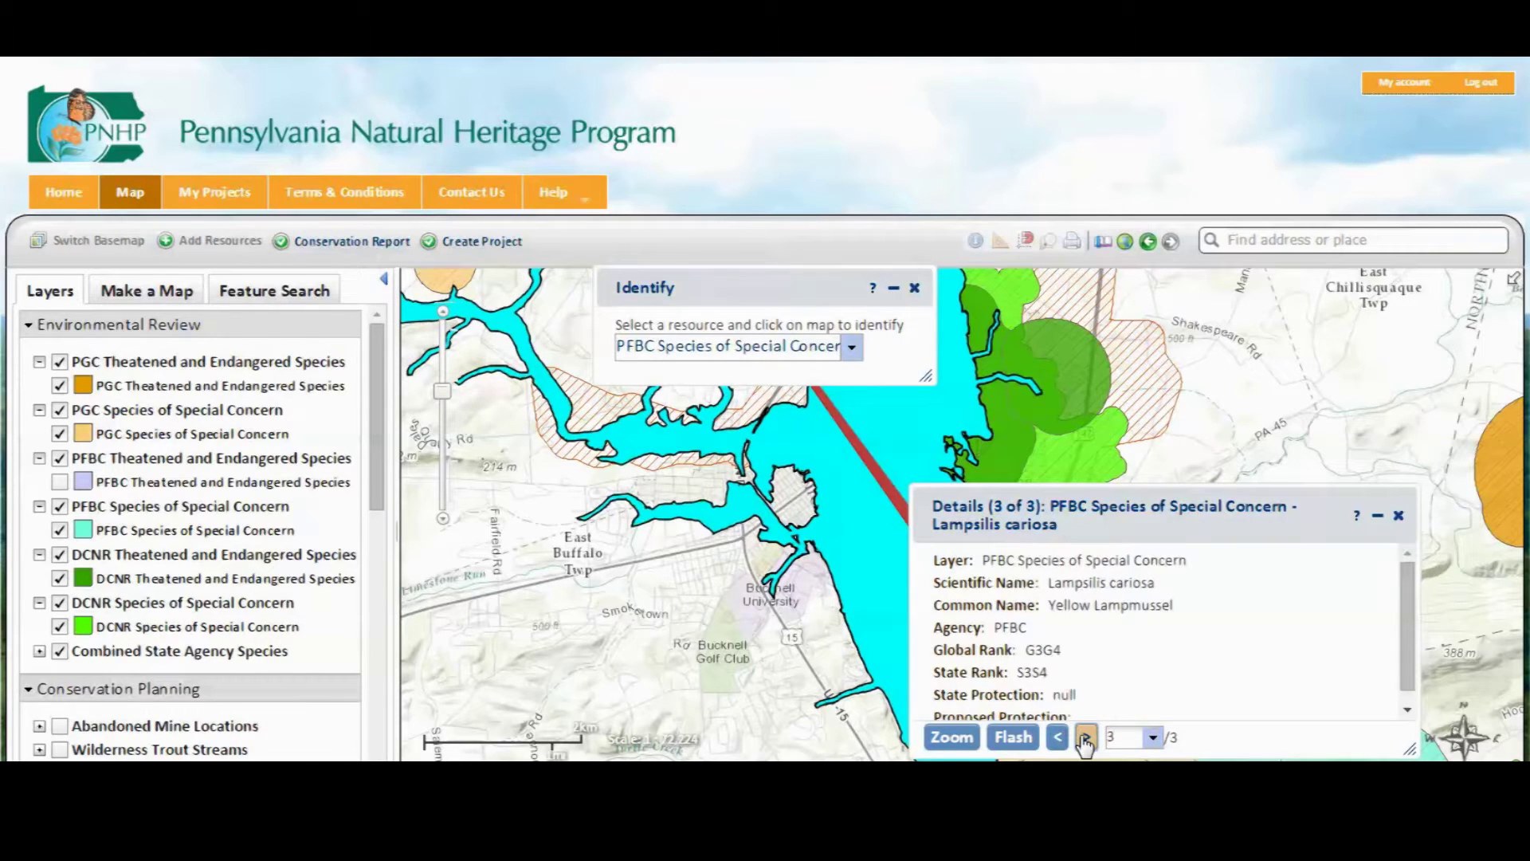
pyautogui.click(1085, 737)
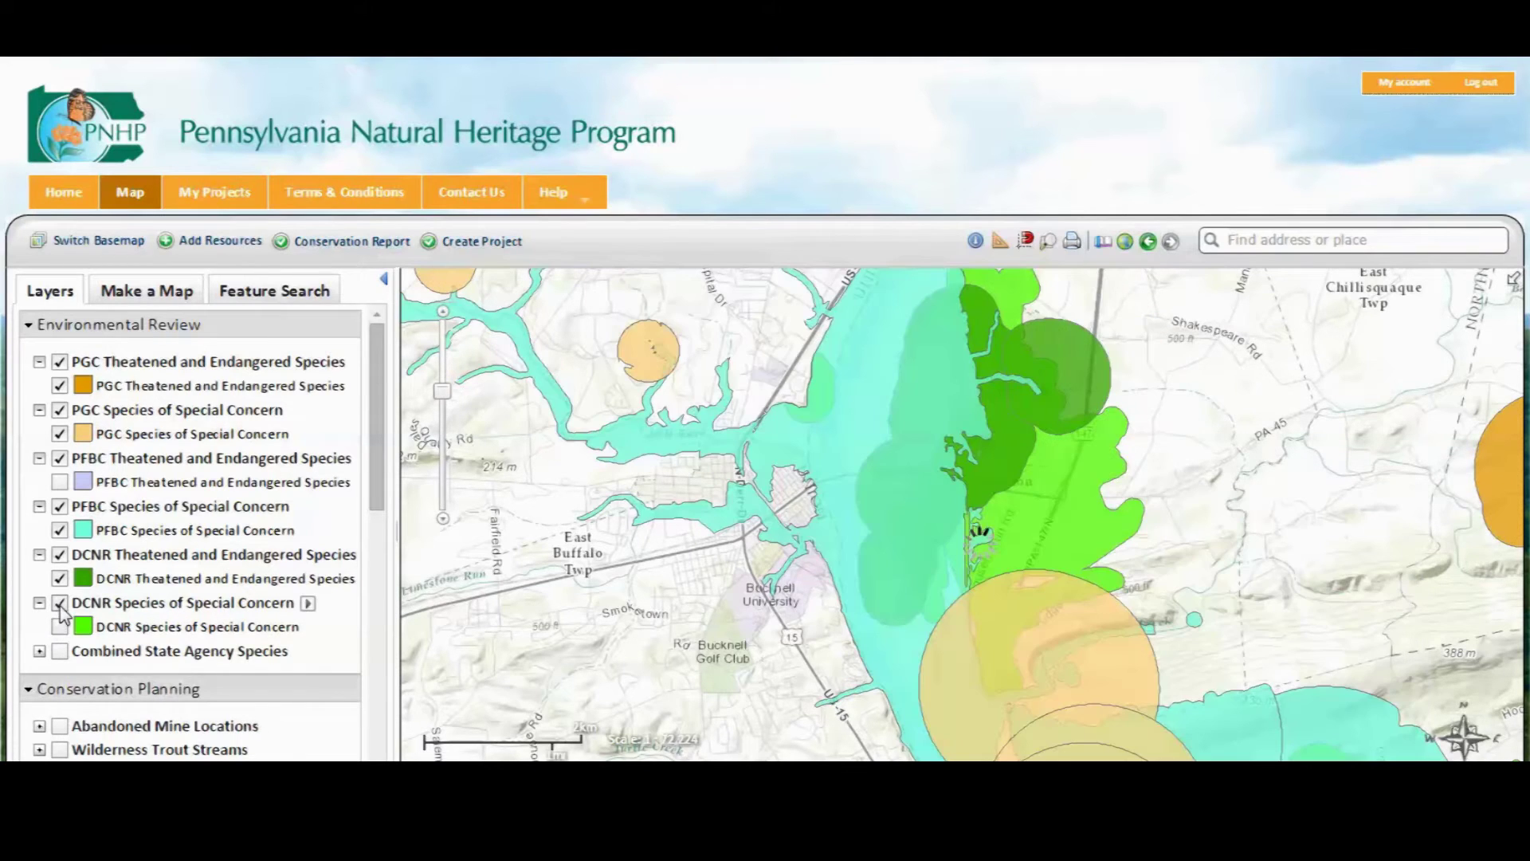
# Step: Turn off the Environmental Review layers and switch the basemap to Imagery with Labels, minimizing the basemap window
pyautogui.click(61, 603)
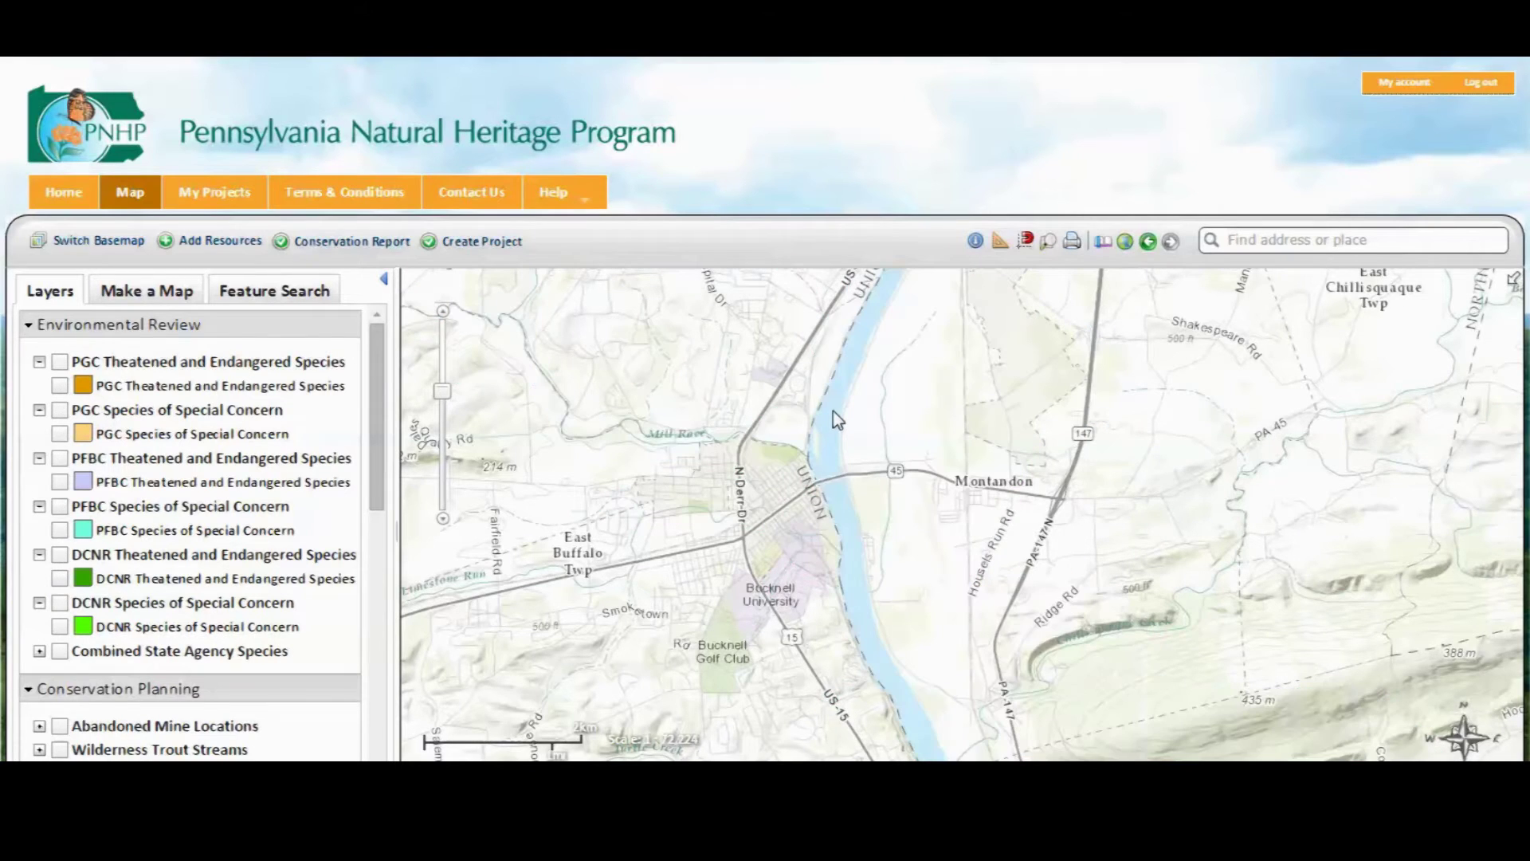
pyautogui.moveTo(837, 398); pyautogui.dragTo(1003, 514)
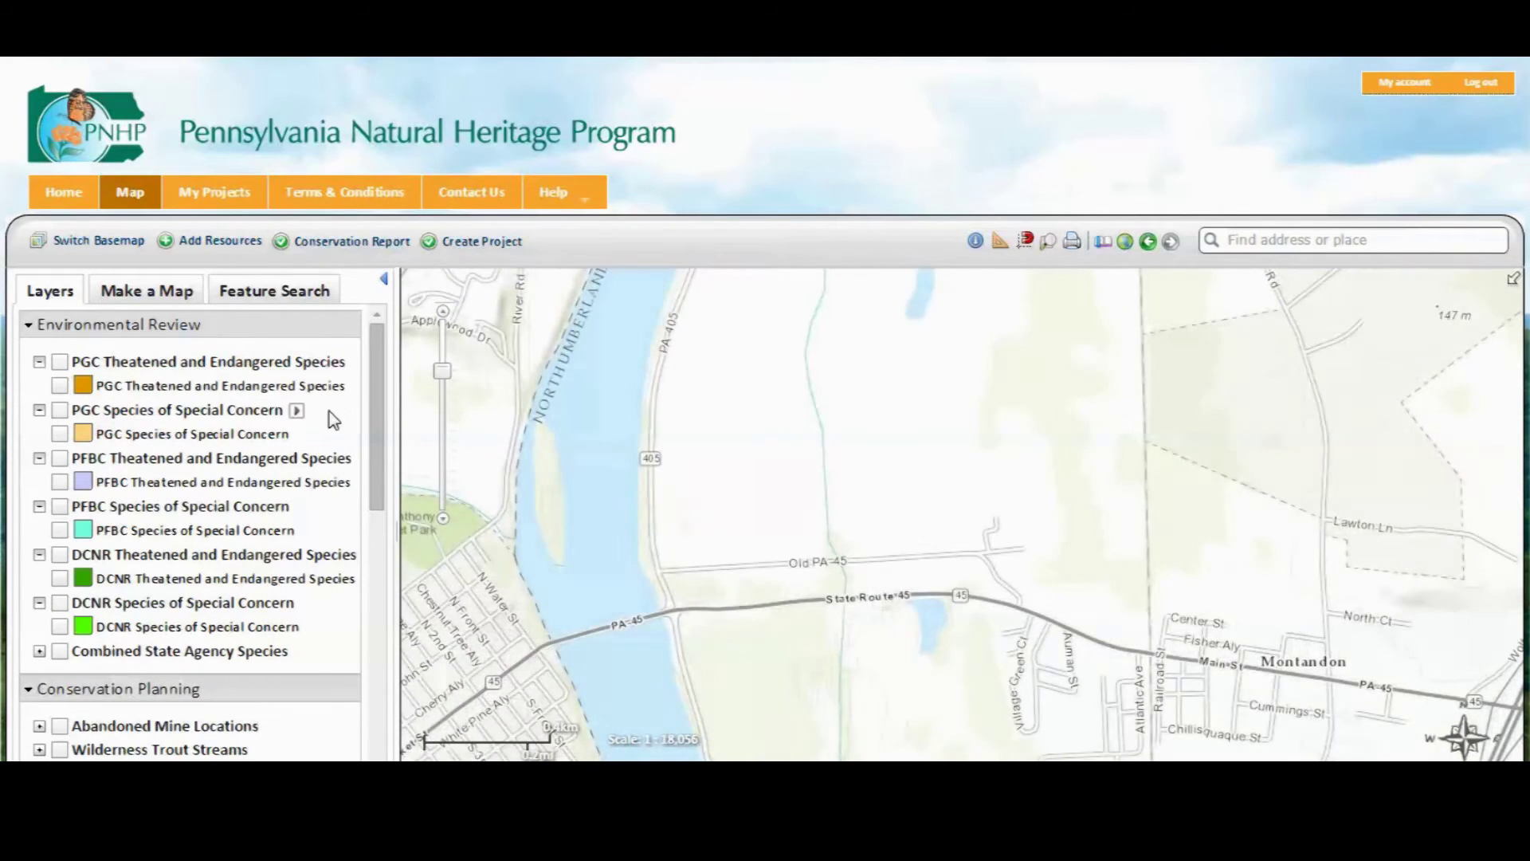
pyautogui.click(104, 246)
pyautogui.click(623, 376)
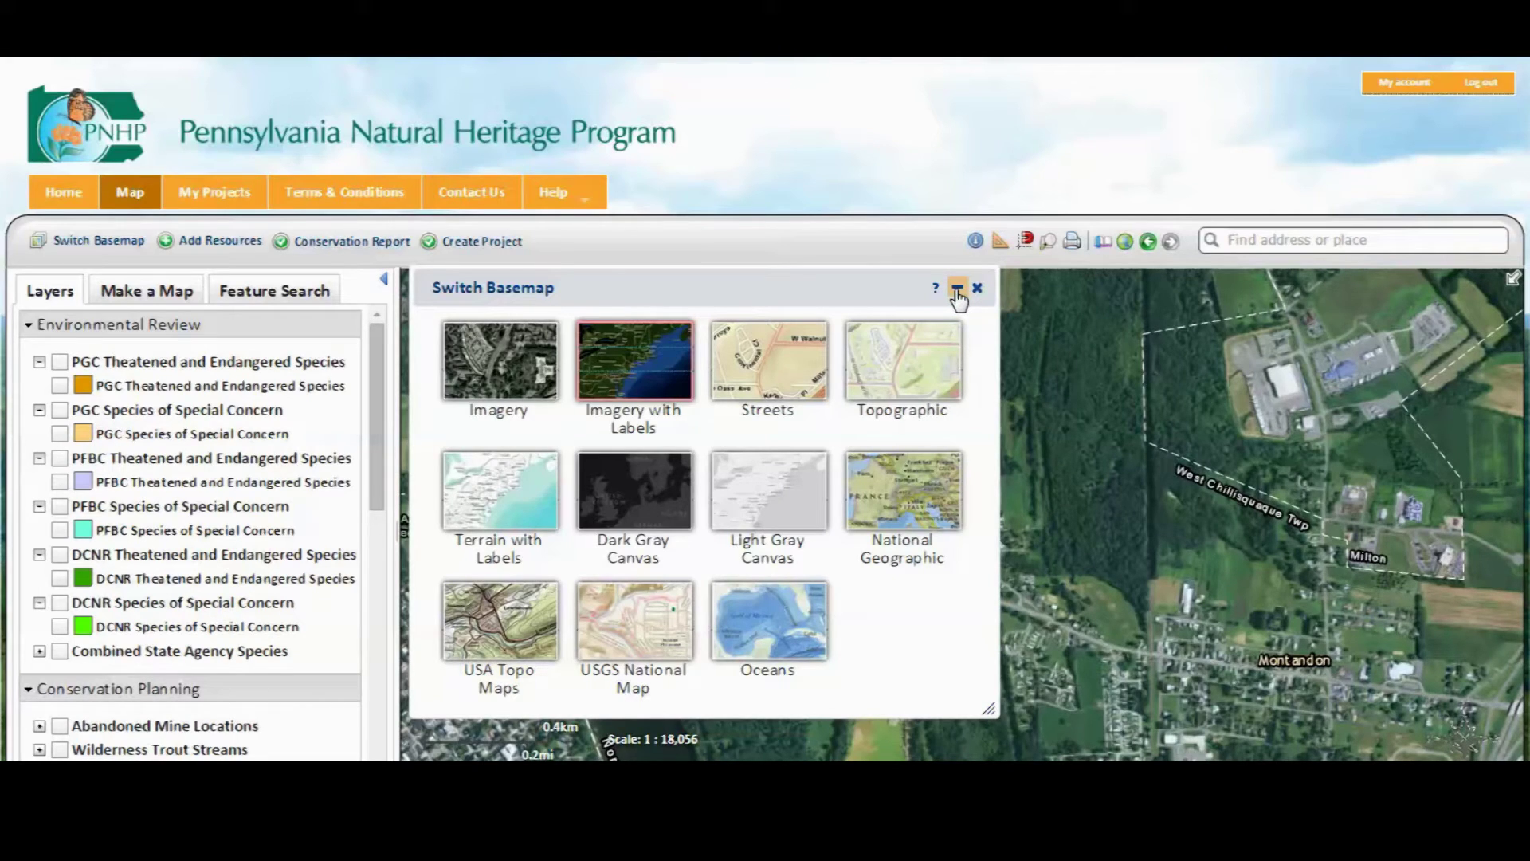
pyautogui.click(958, 289)
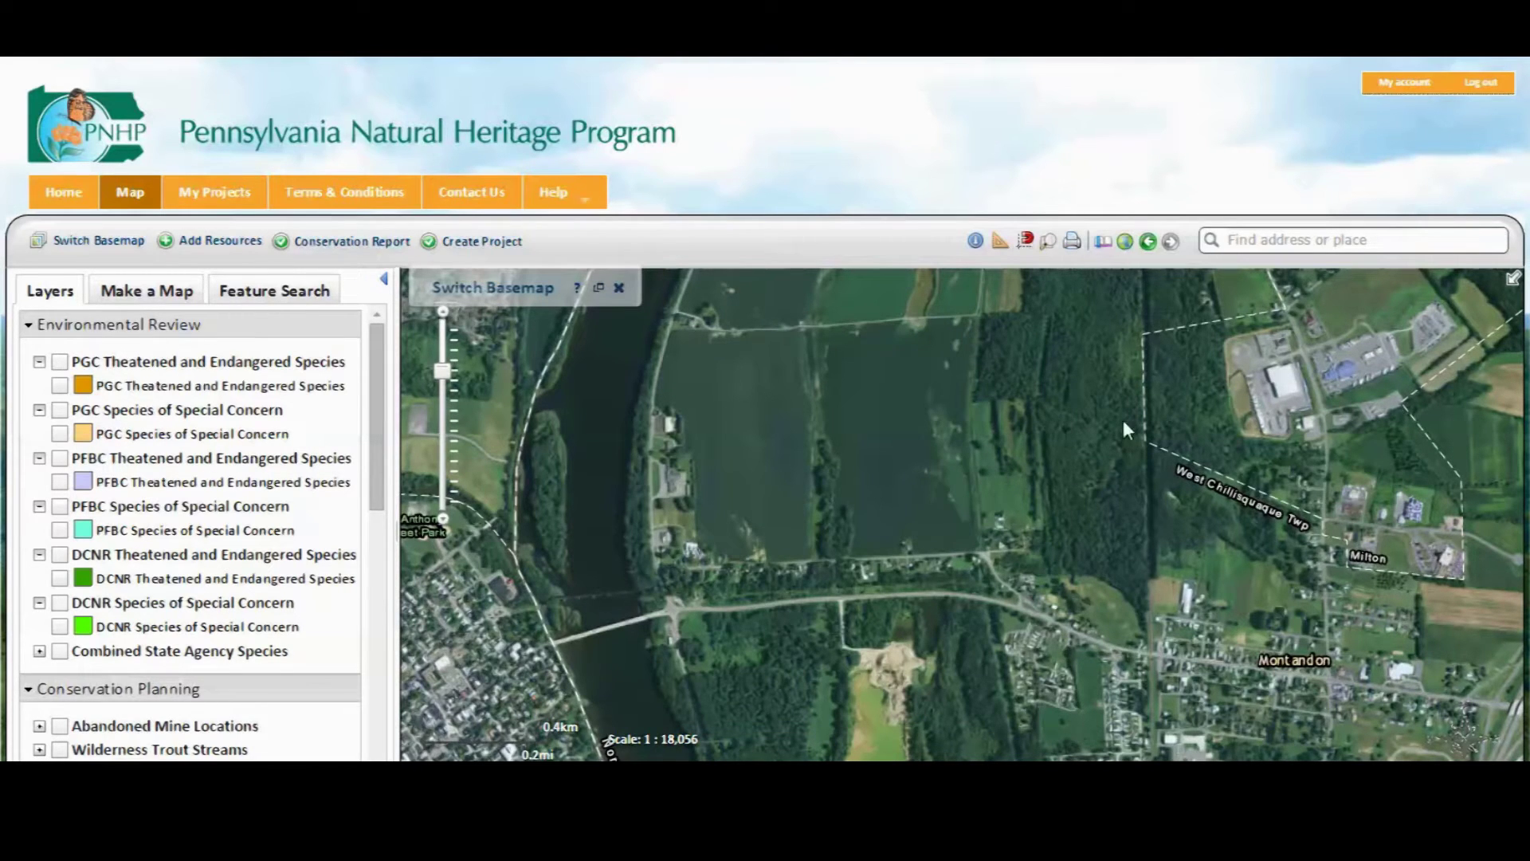
# Step: Create a project for the site north of Montandon with the Development type "Additions/maintenance to existing development facilities"
pyautogui.moveTo(1104, 368); pyautogui.dragTo(756, 494)
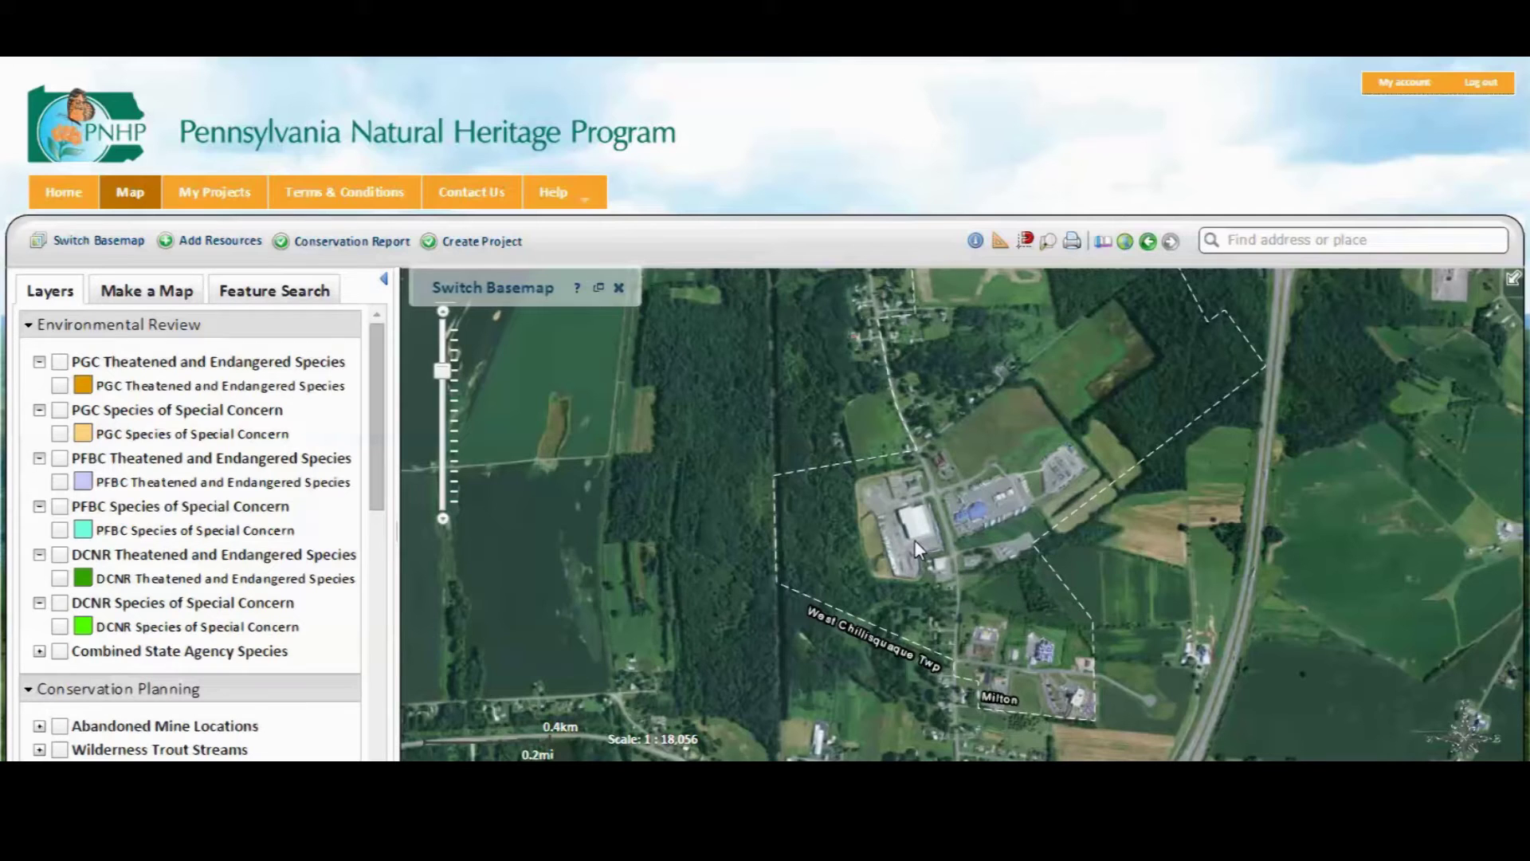
pyautogui.moveTo(618, 386); pyautogui.dragTo(1218, 700)
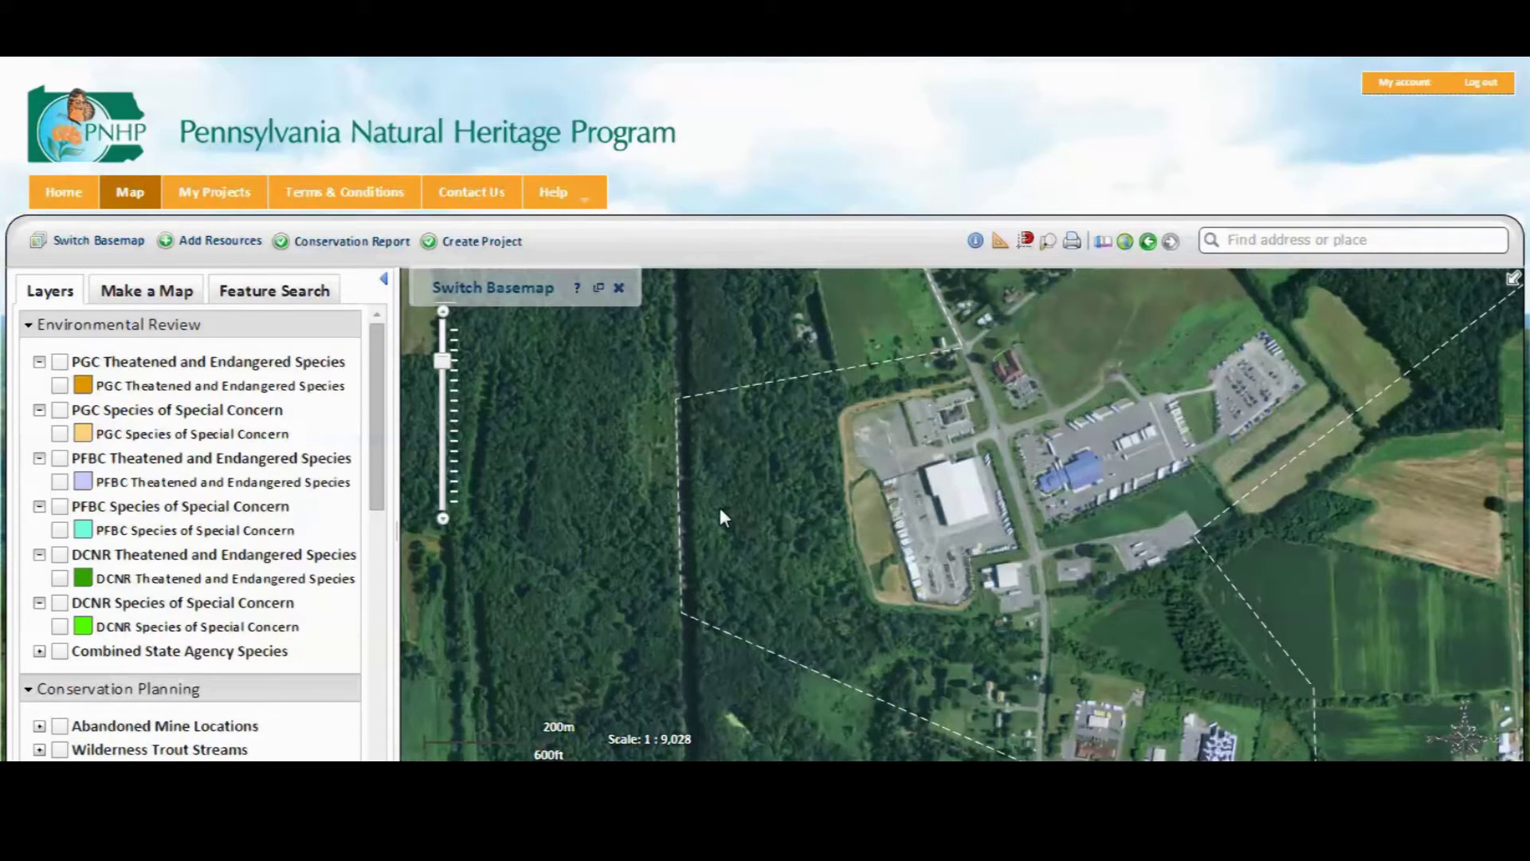
pyautogui.click(479, 243)
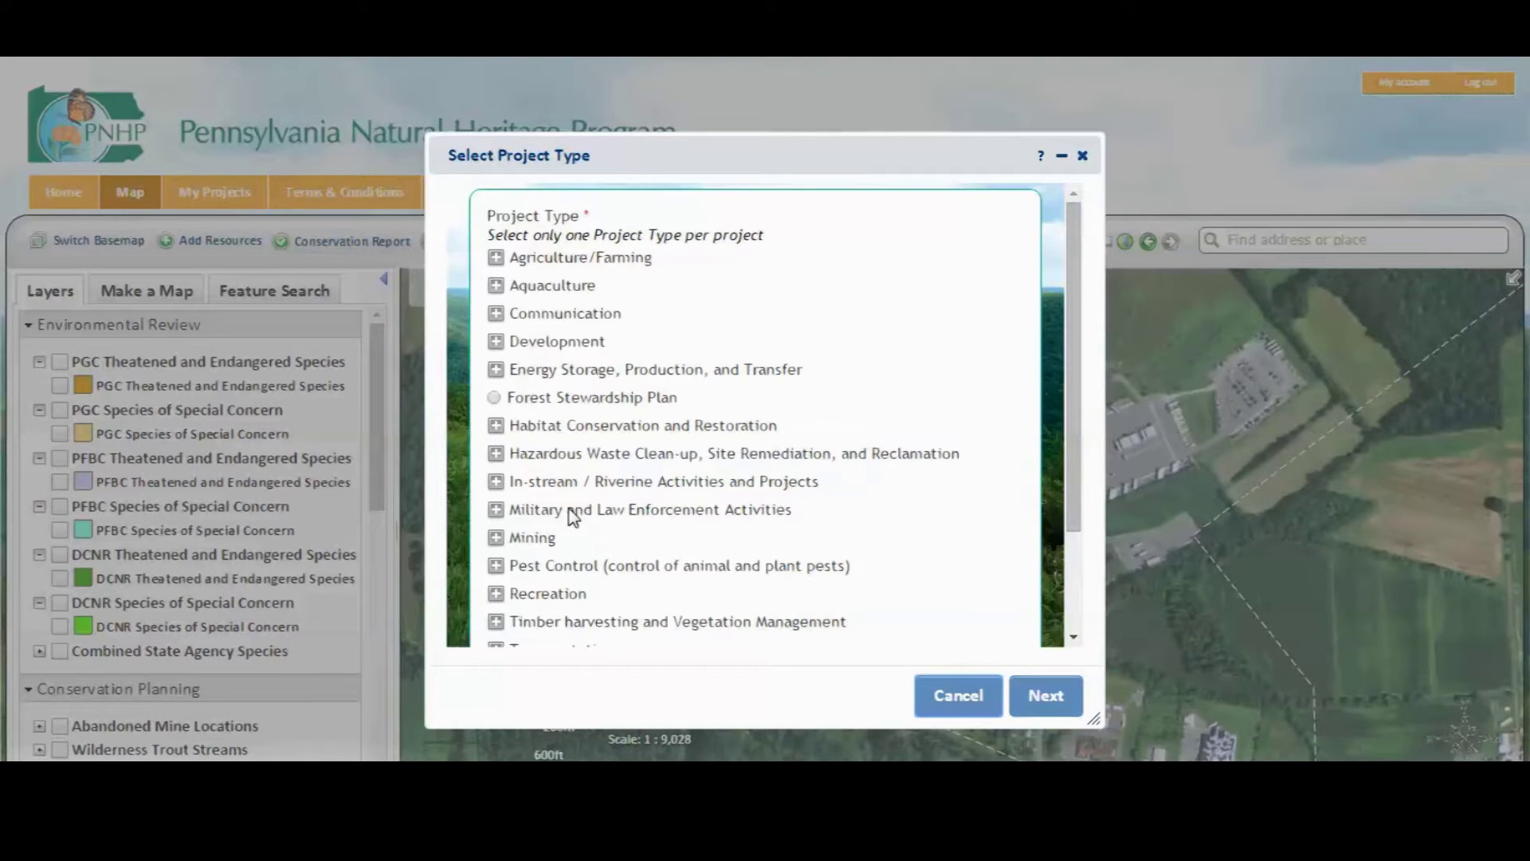
pyautogui.click(495, 341)
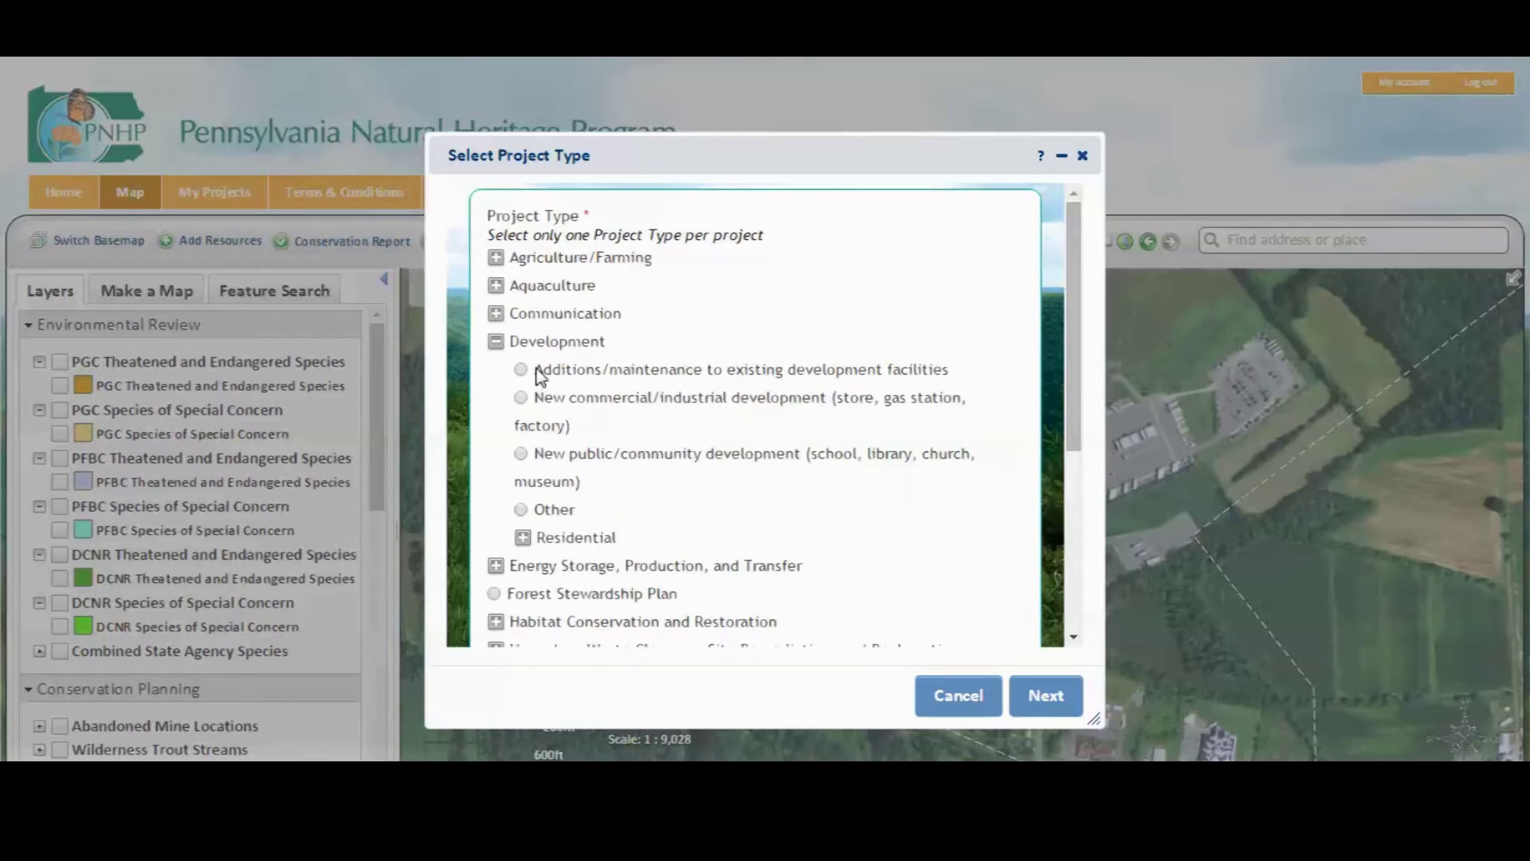
pyautogui.click(521, 370)
pyautogui.click(1045, 706)
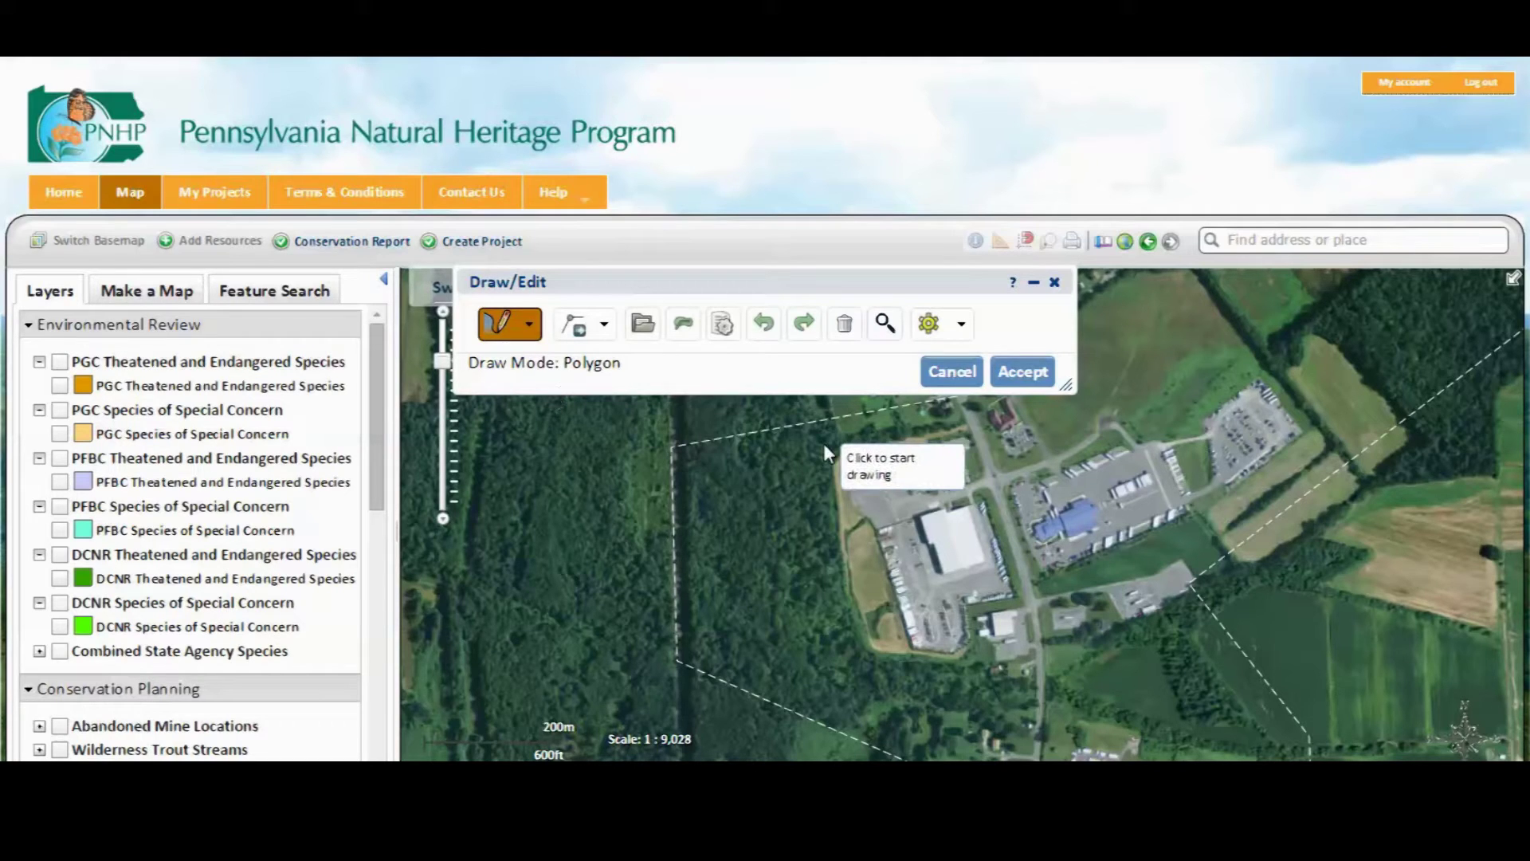
# Step: Draw a project polygon of about 44 acres over the woods directly west of the industrial facility
pyautogui.click(801, 452)
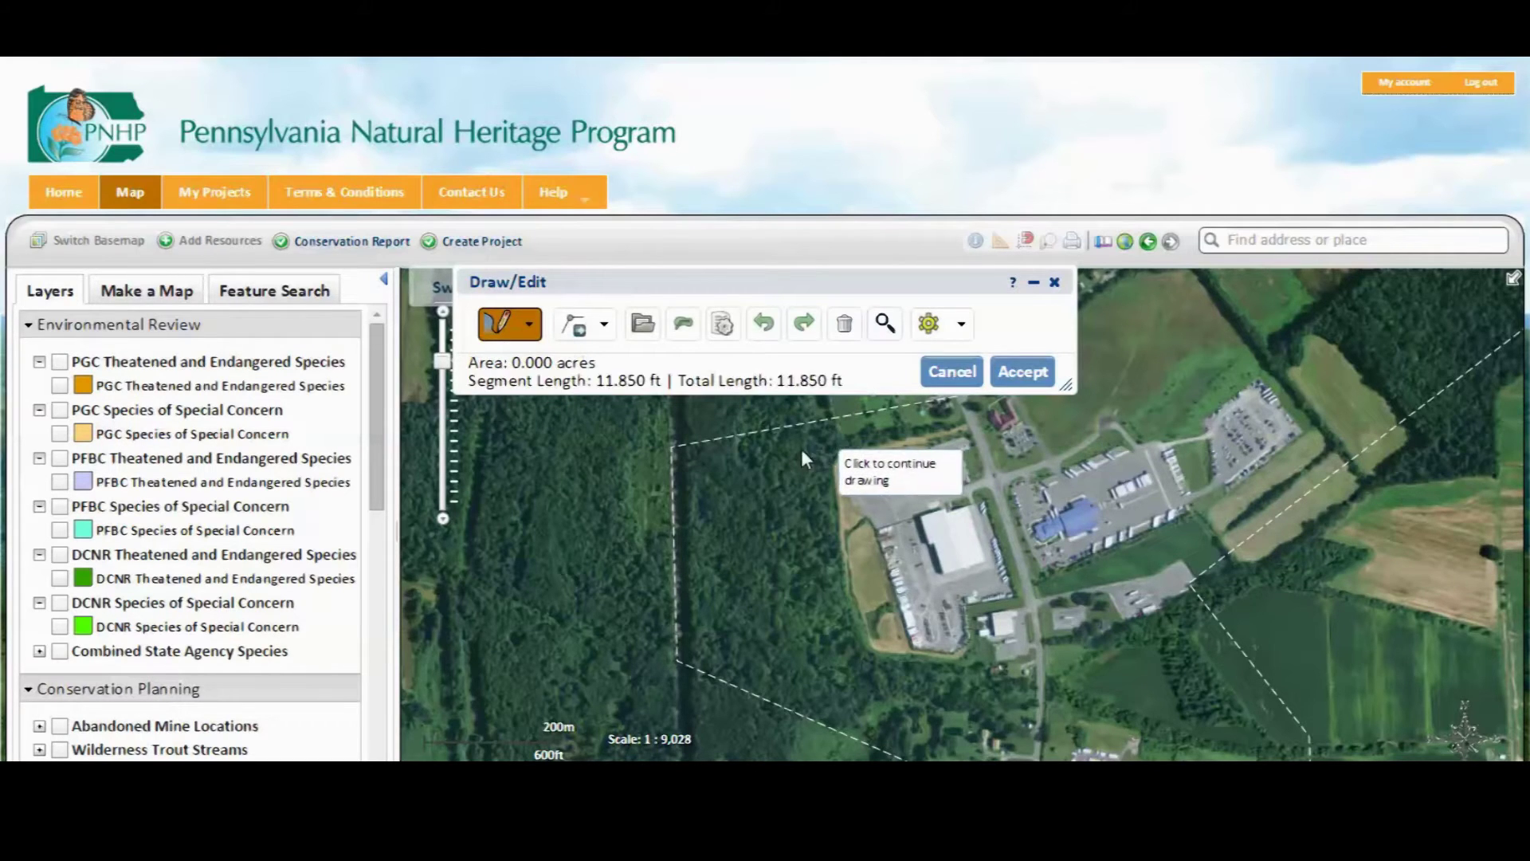
pyautogui.click(555, 455)
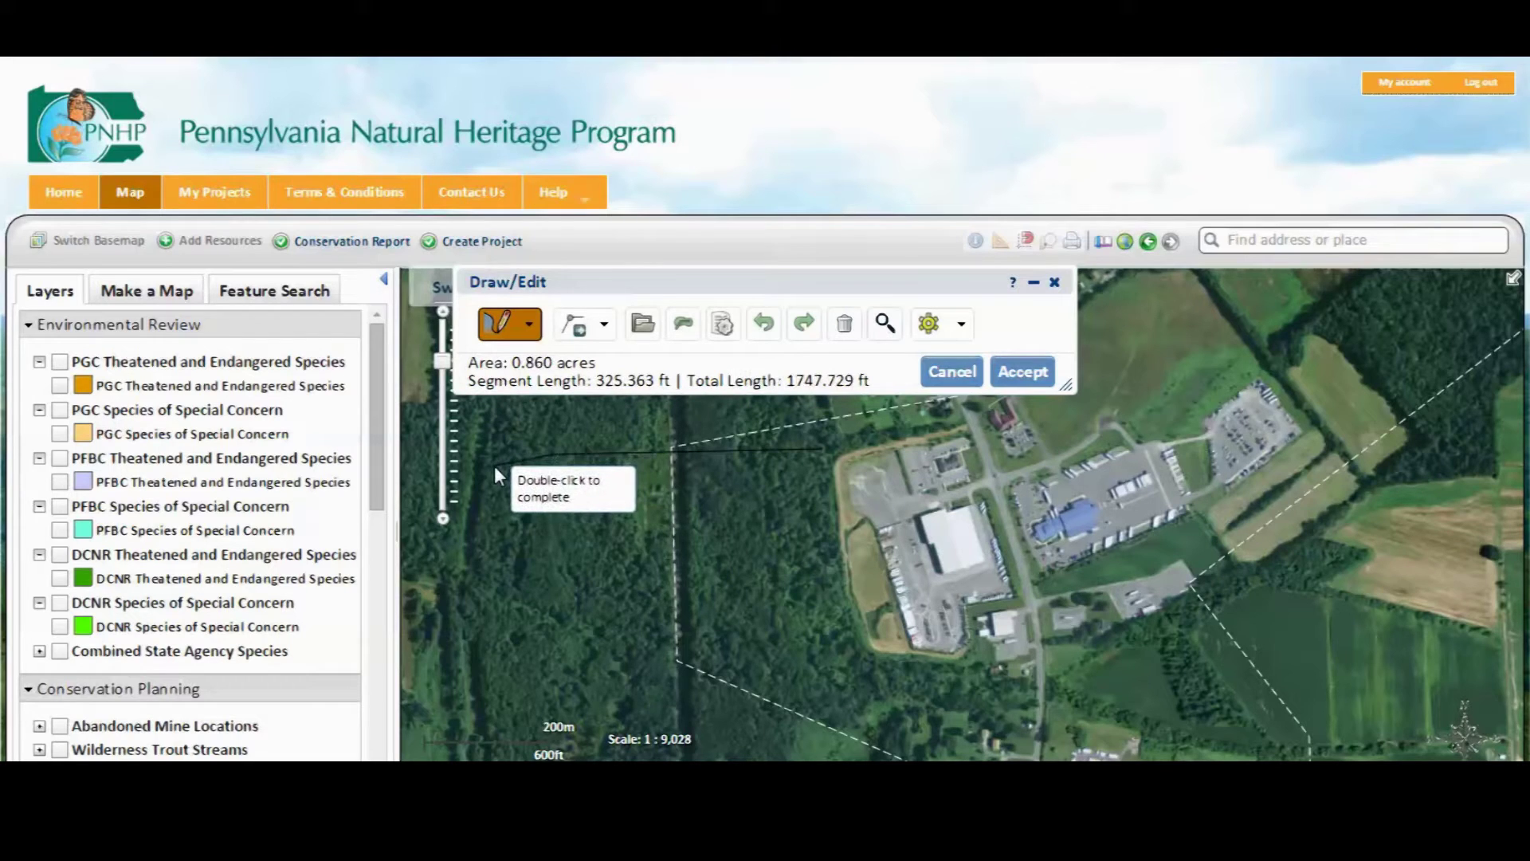
pyautogui.click(558, 672)
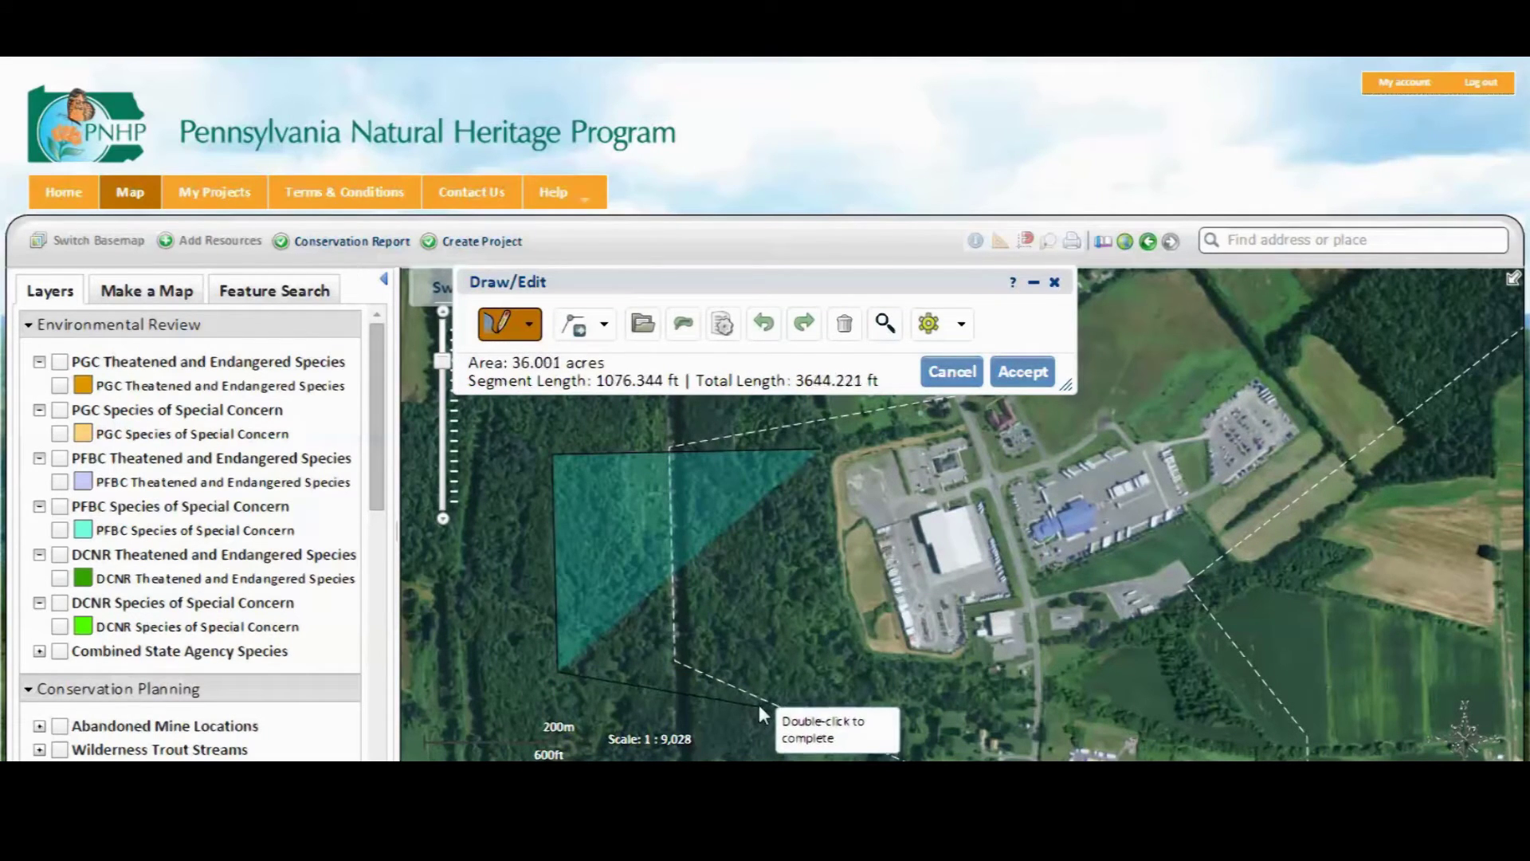
pyautogui.click(762, 702)
pyautogui.click(877, 667)
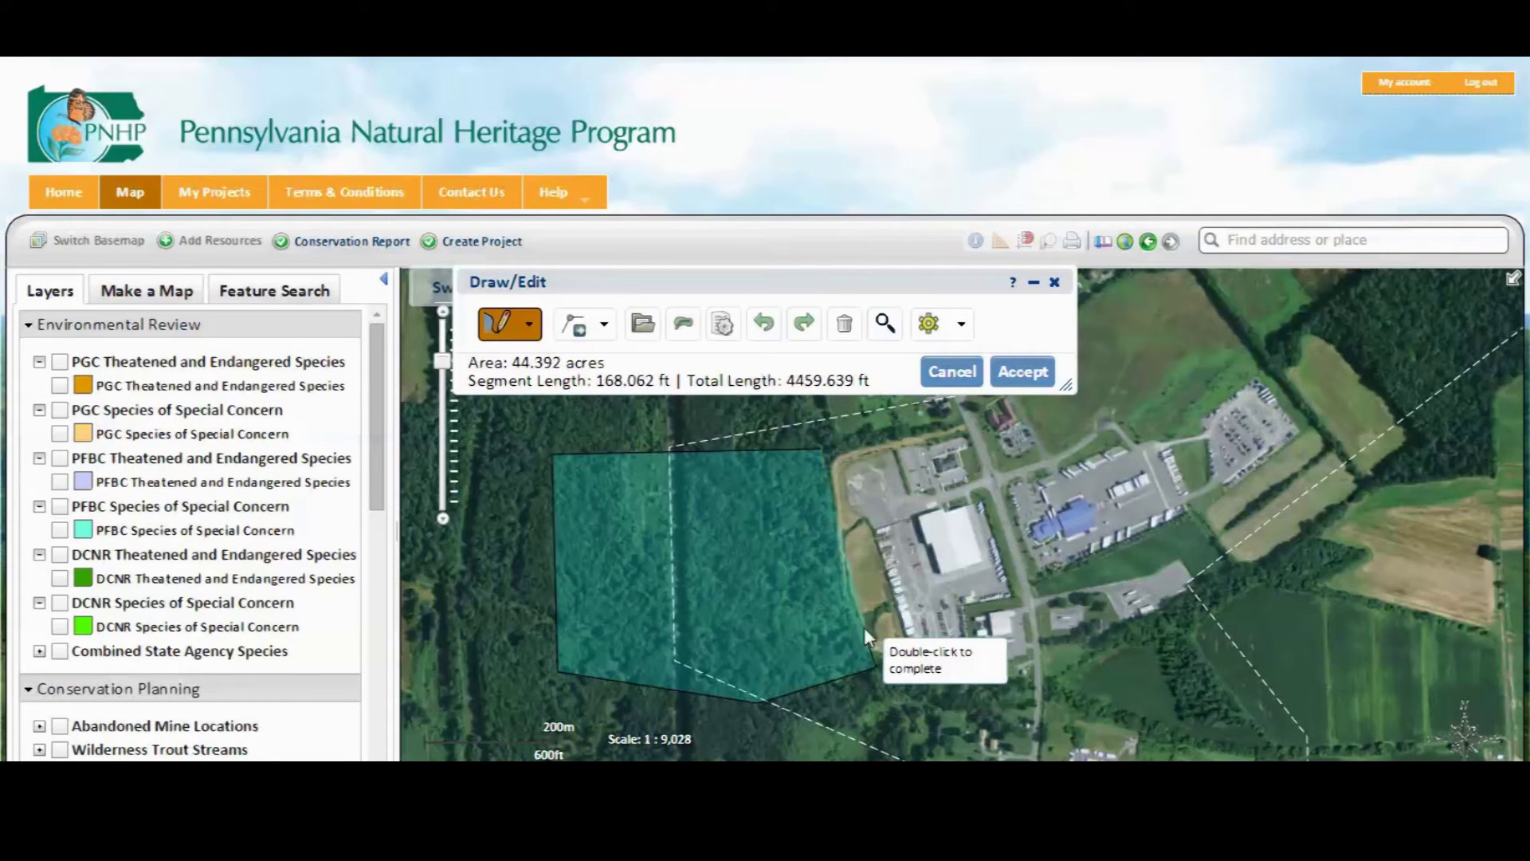
pyautogui.doubleClick(840, 563)
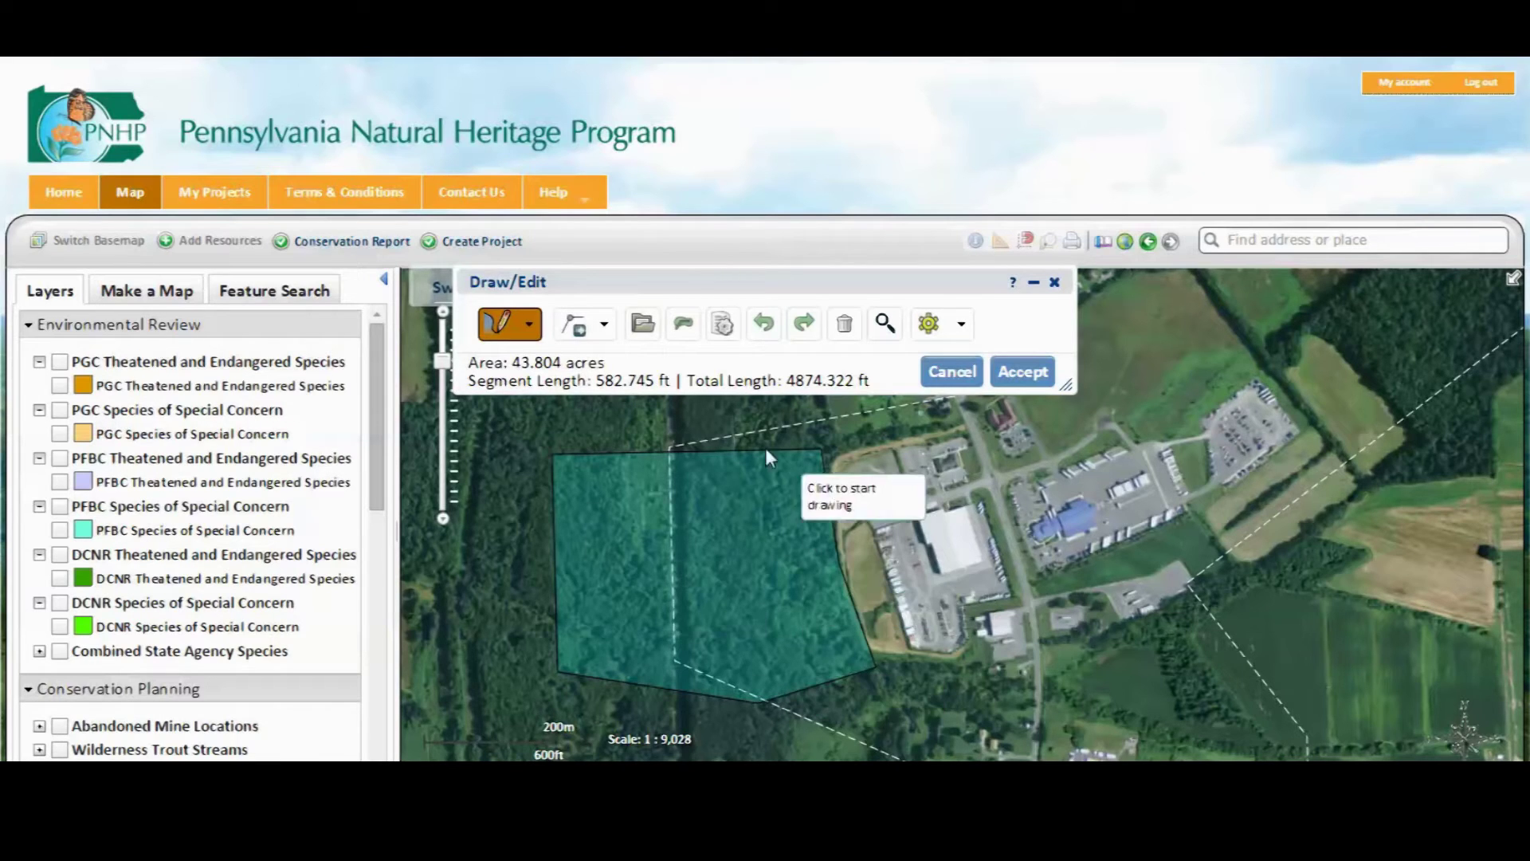
# Step: Erase a narrow north-south strip along the dashed line from the project polygon, then accept the boundary with its buffer displayed
pyautogui.click(608, 326)
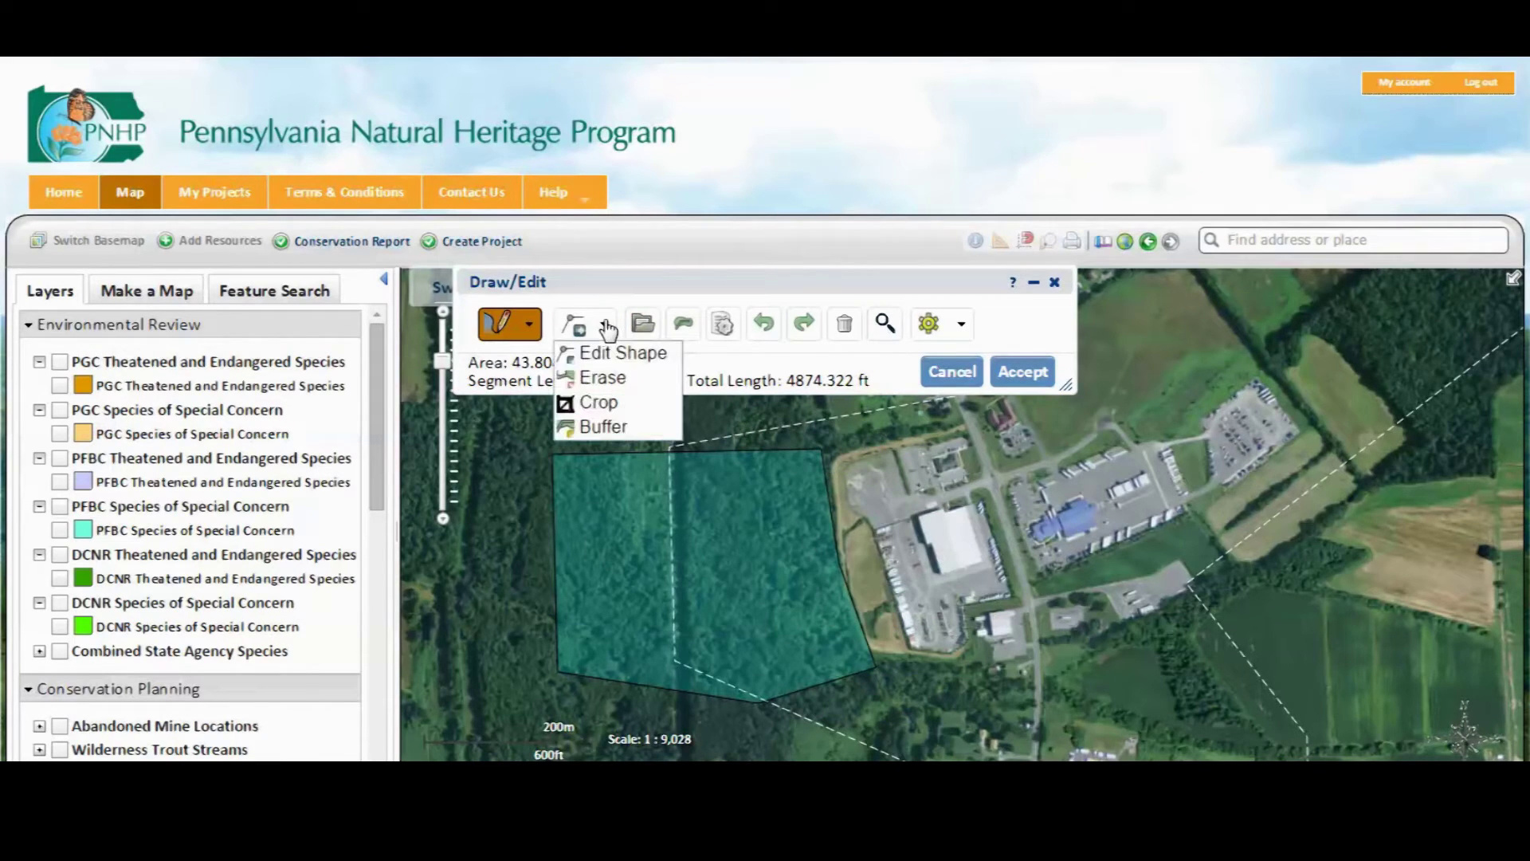
pyautogui.click(602, 378)
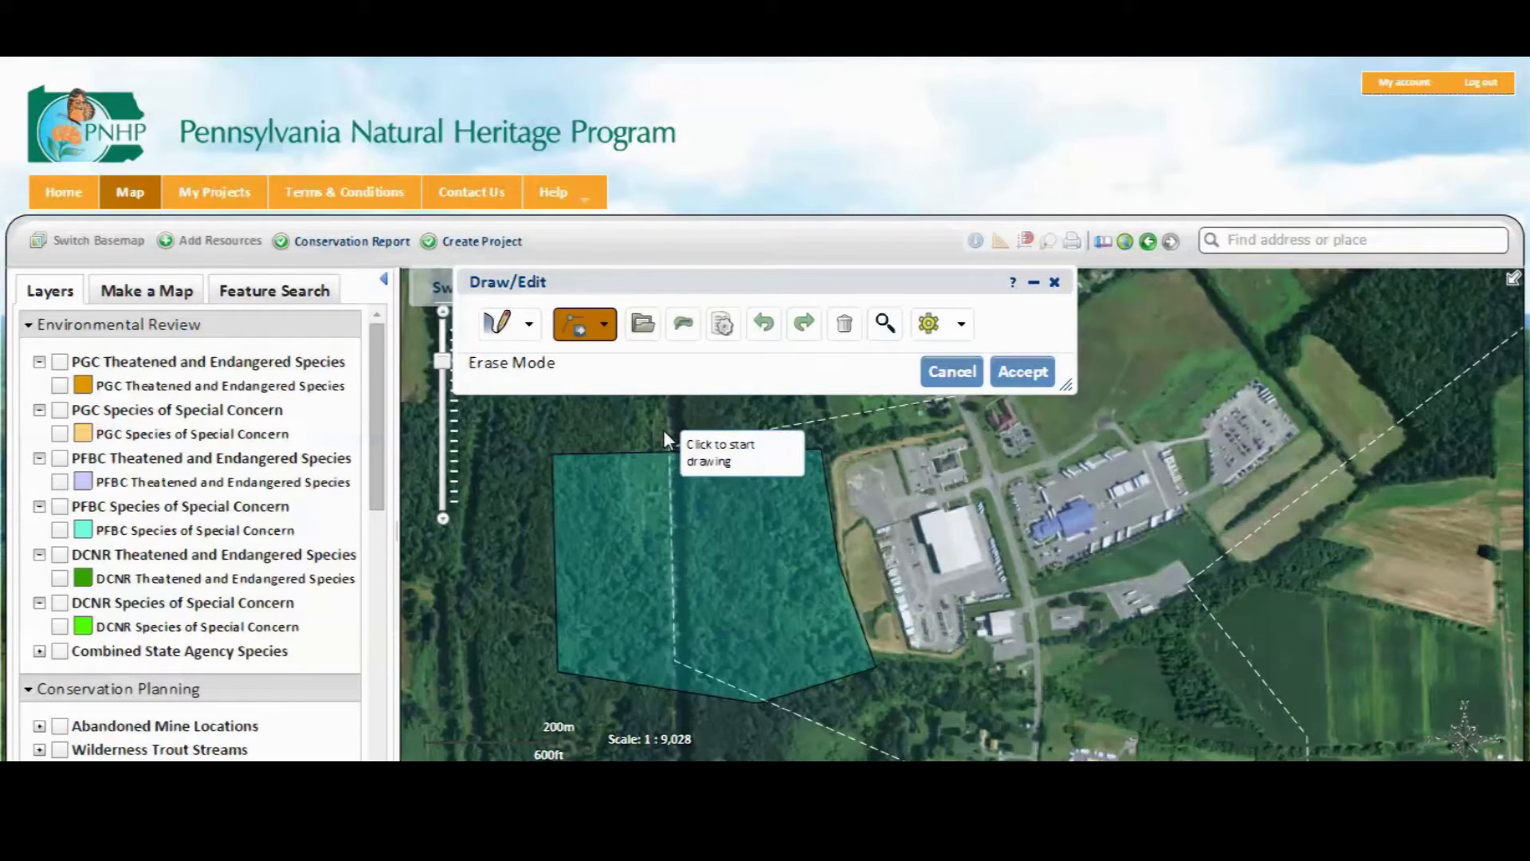
pyautogui.click(664, 432)
pyautogui.click(672, 712)
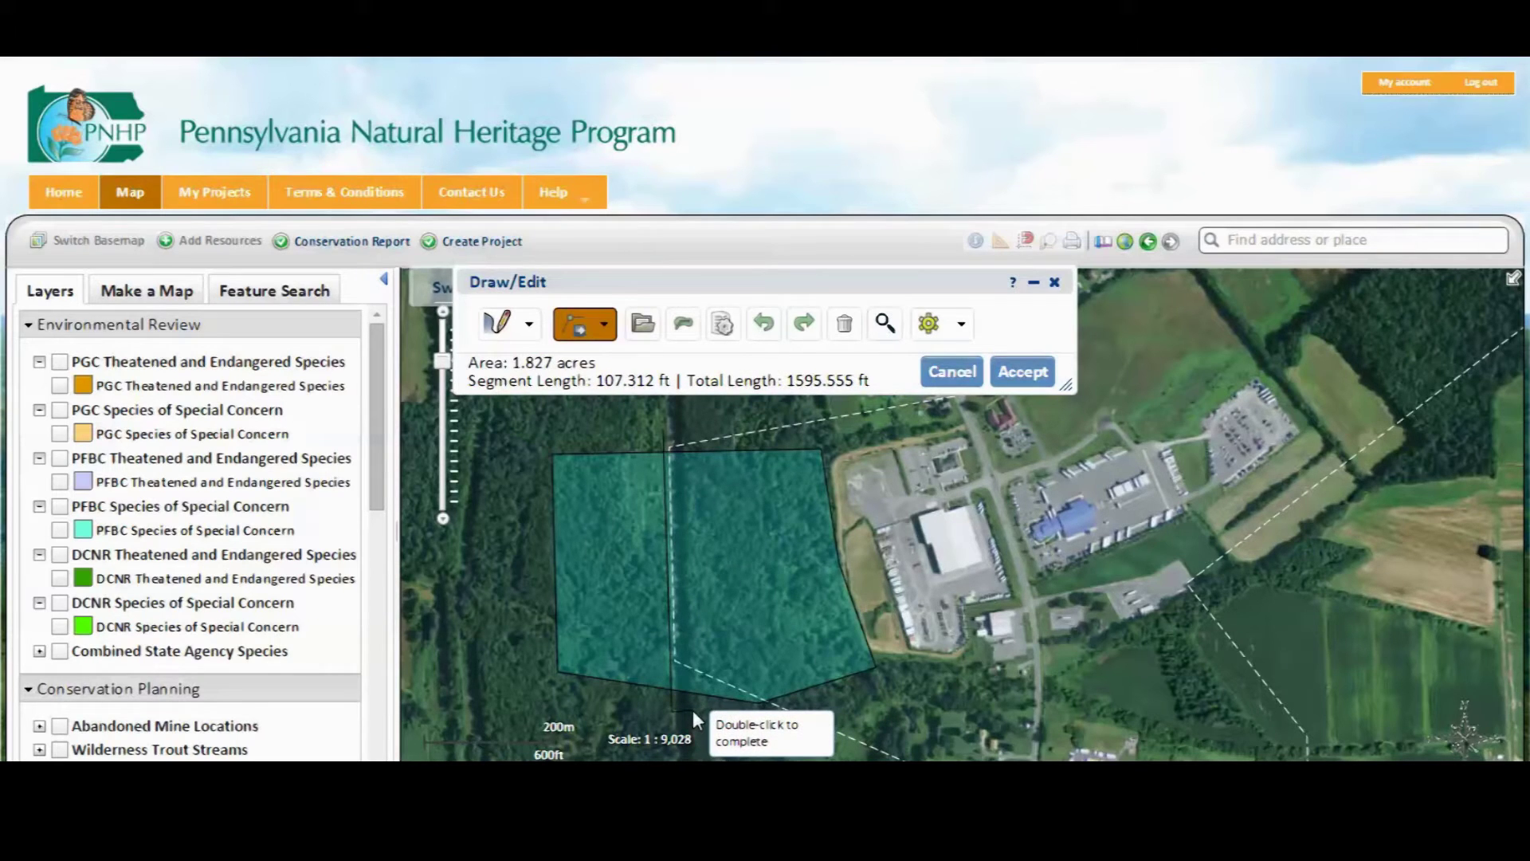
pyautogui.click(691, 711)
pyautogui.doubleClick(679, 424)
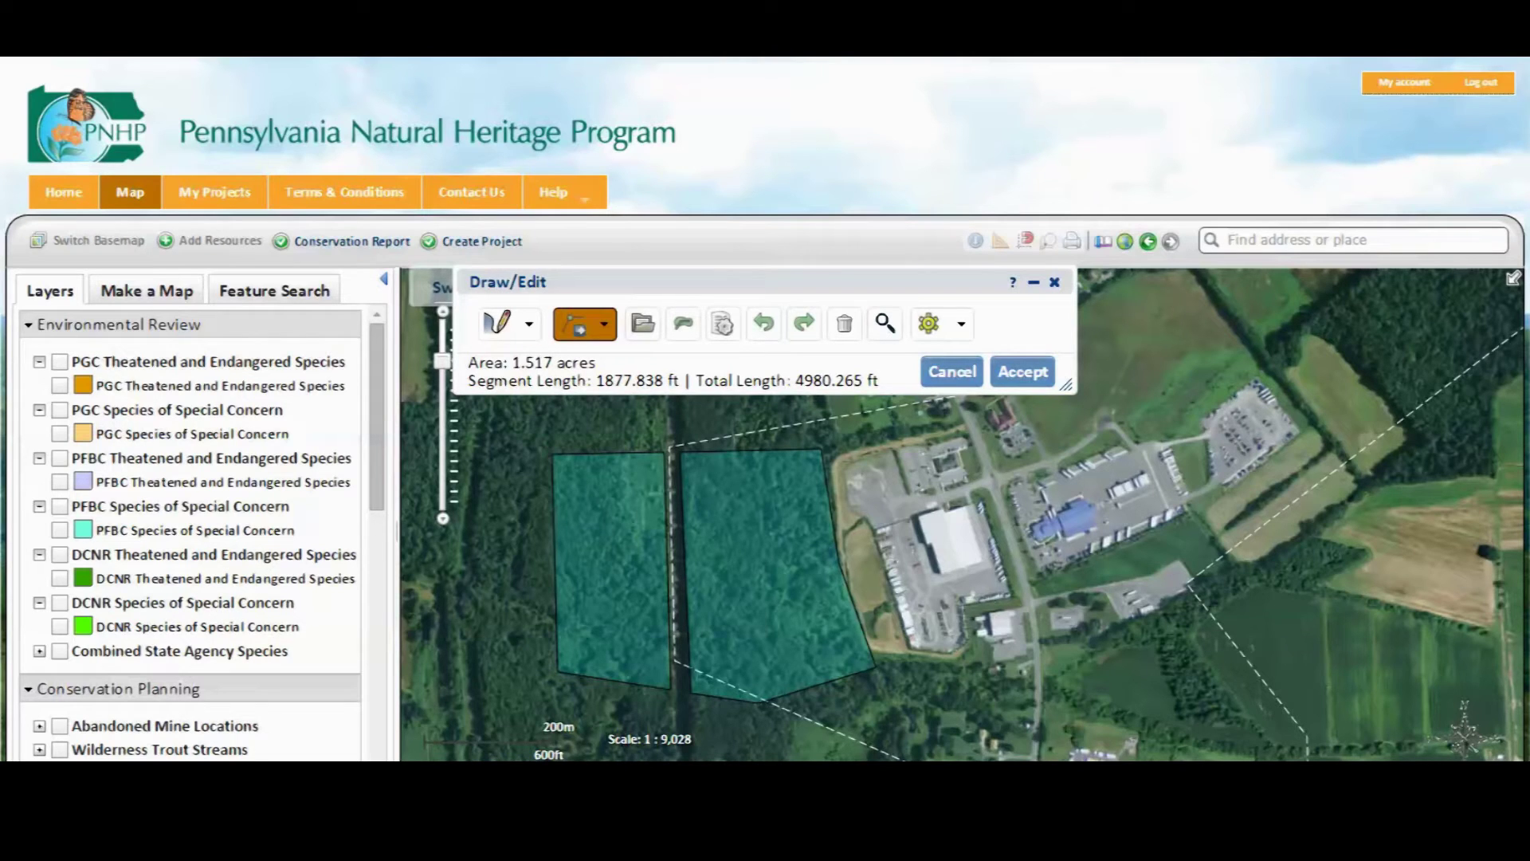
pyautogui.click(684, 330)
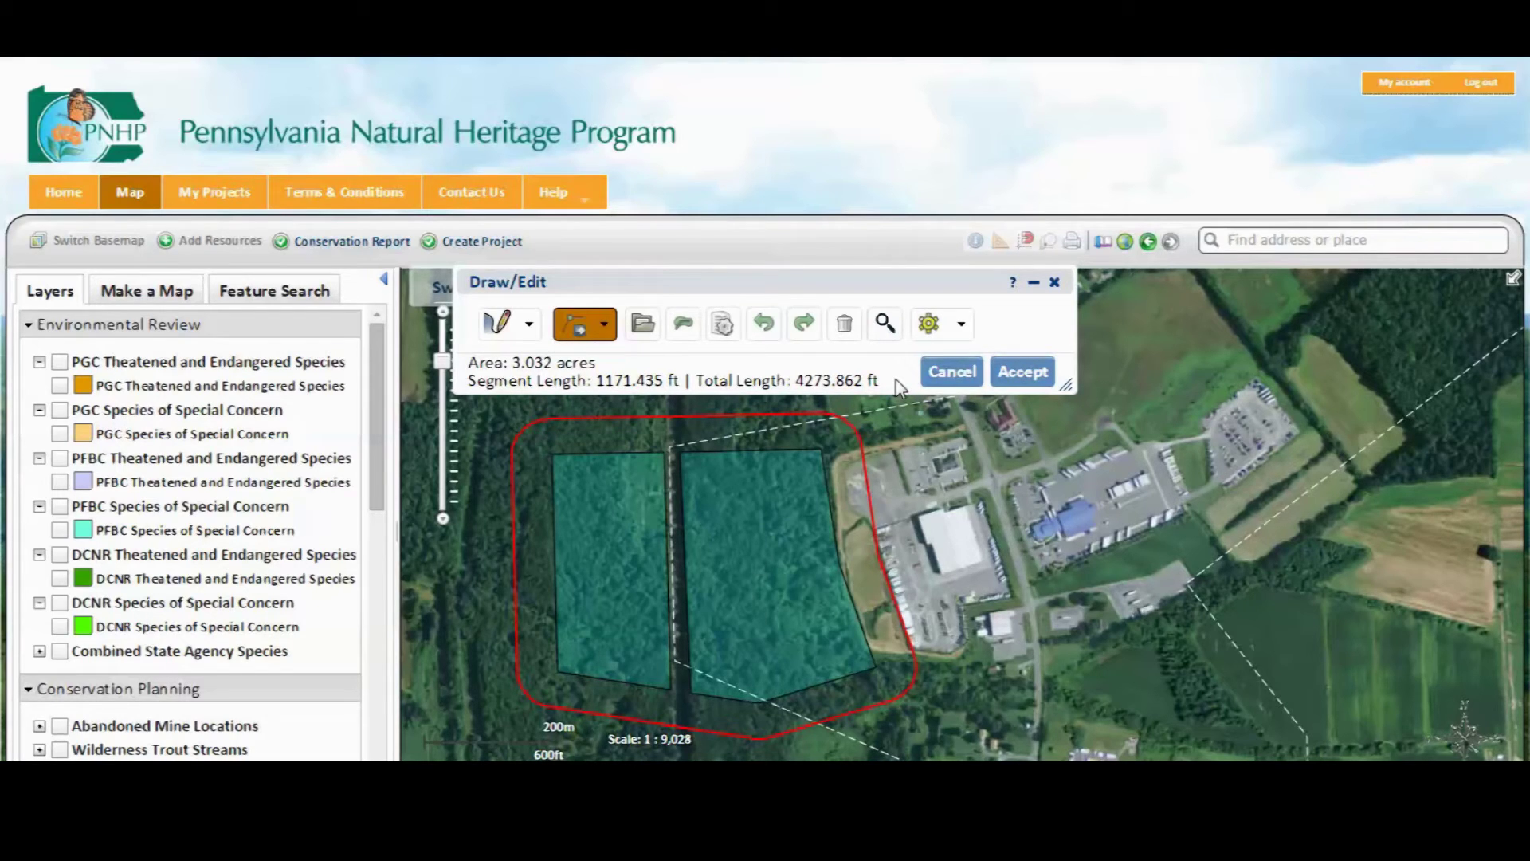
pyautogui.click(1030, 378)
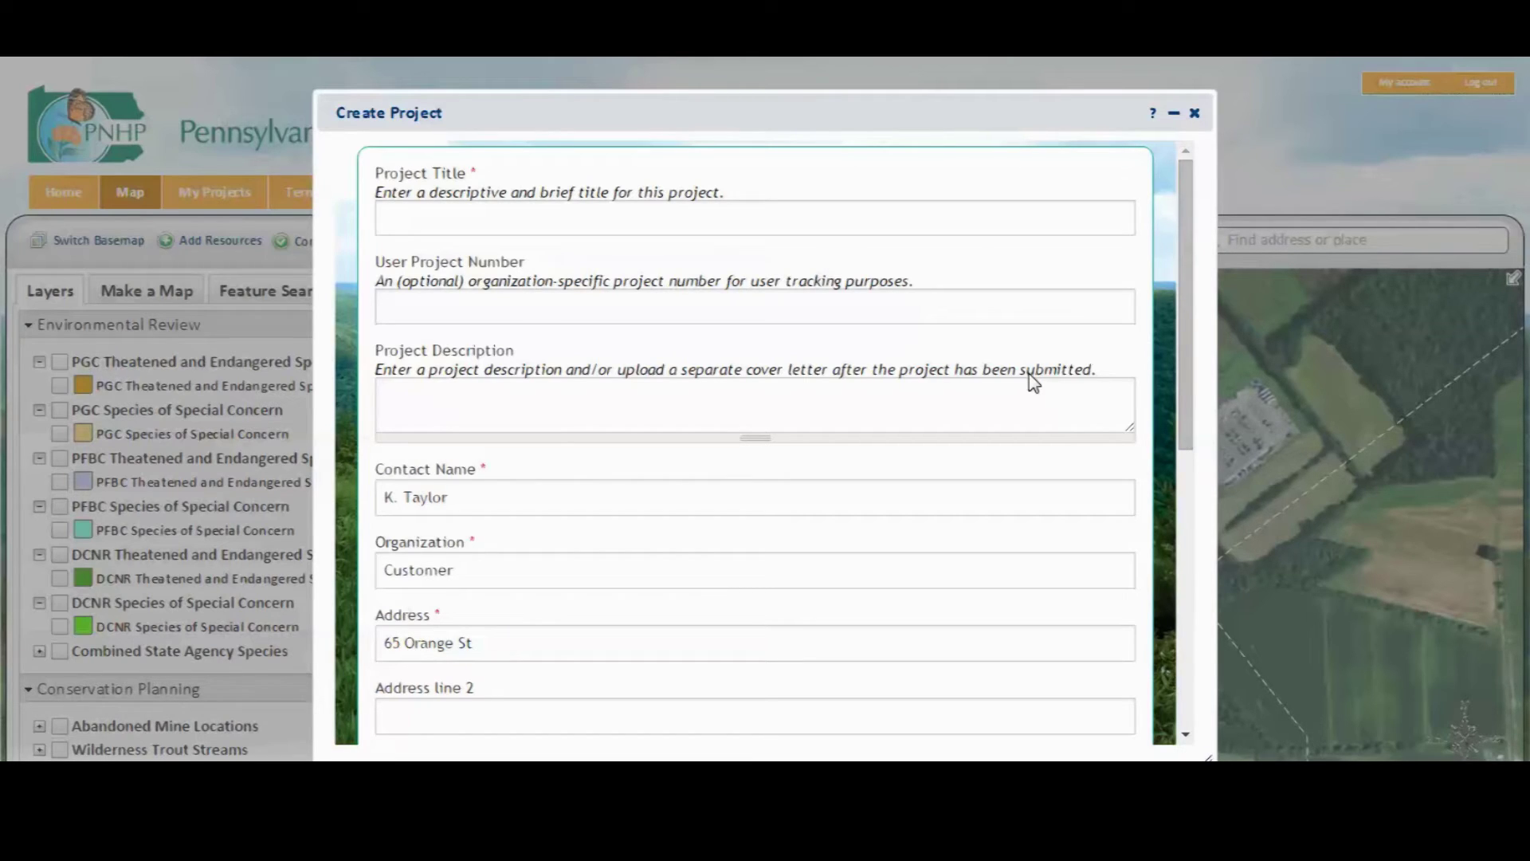
# Step: Title the project "Title goes here", submit it for pre-analysis, and look through the follow-up questions
pyautogui.click(405, 214)
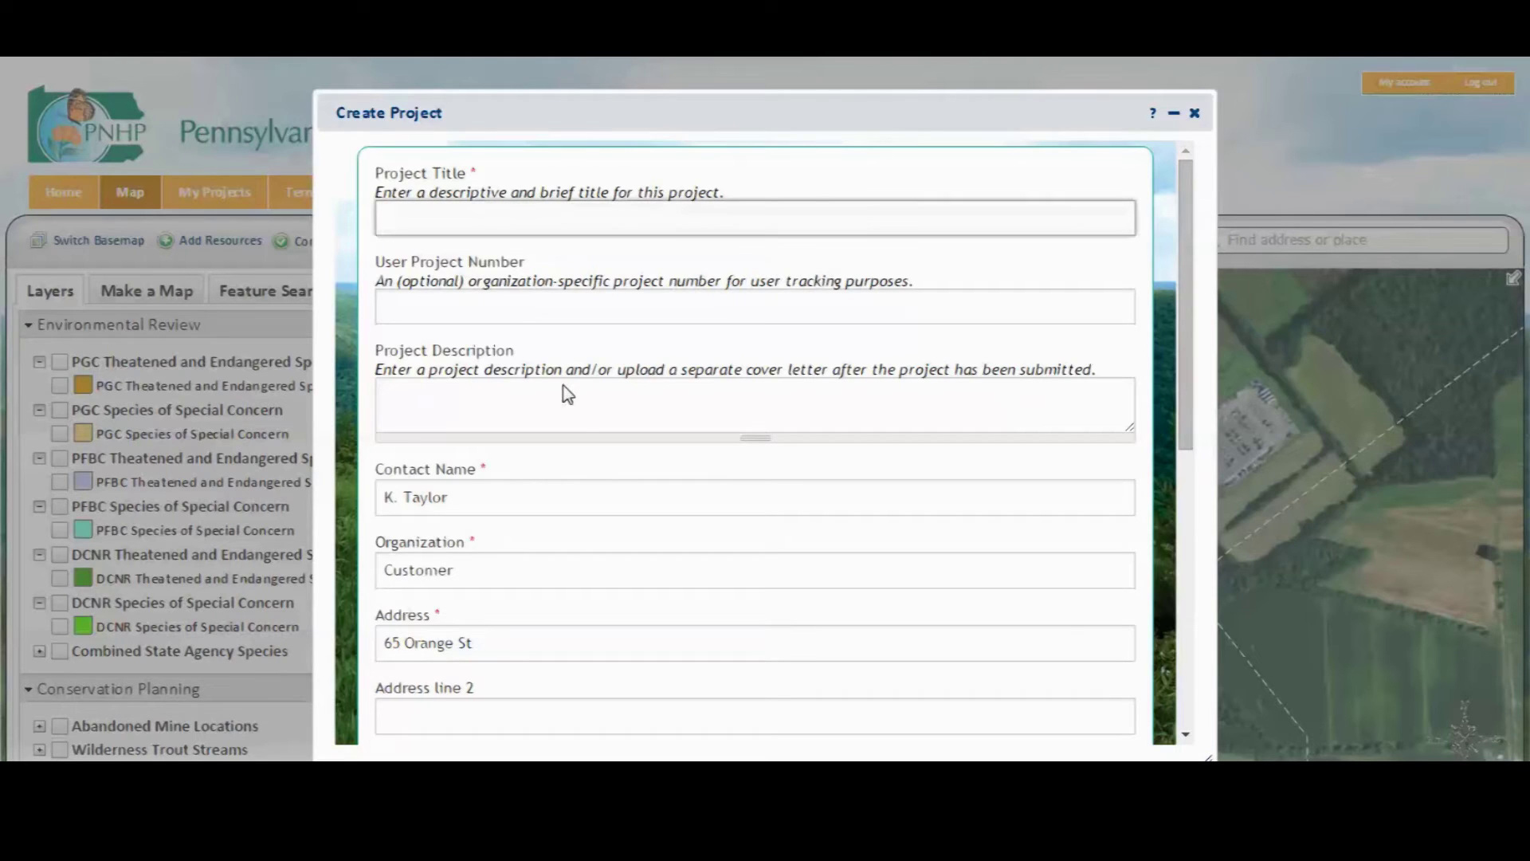
pyautogui.write('Title goes here')
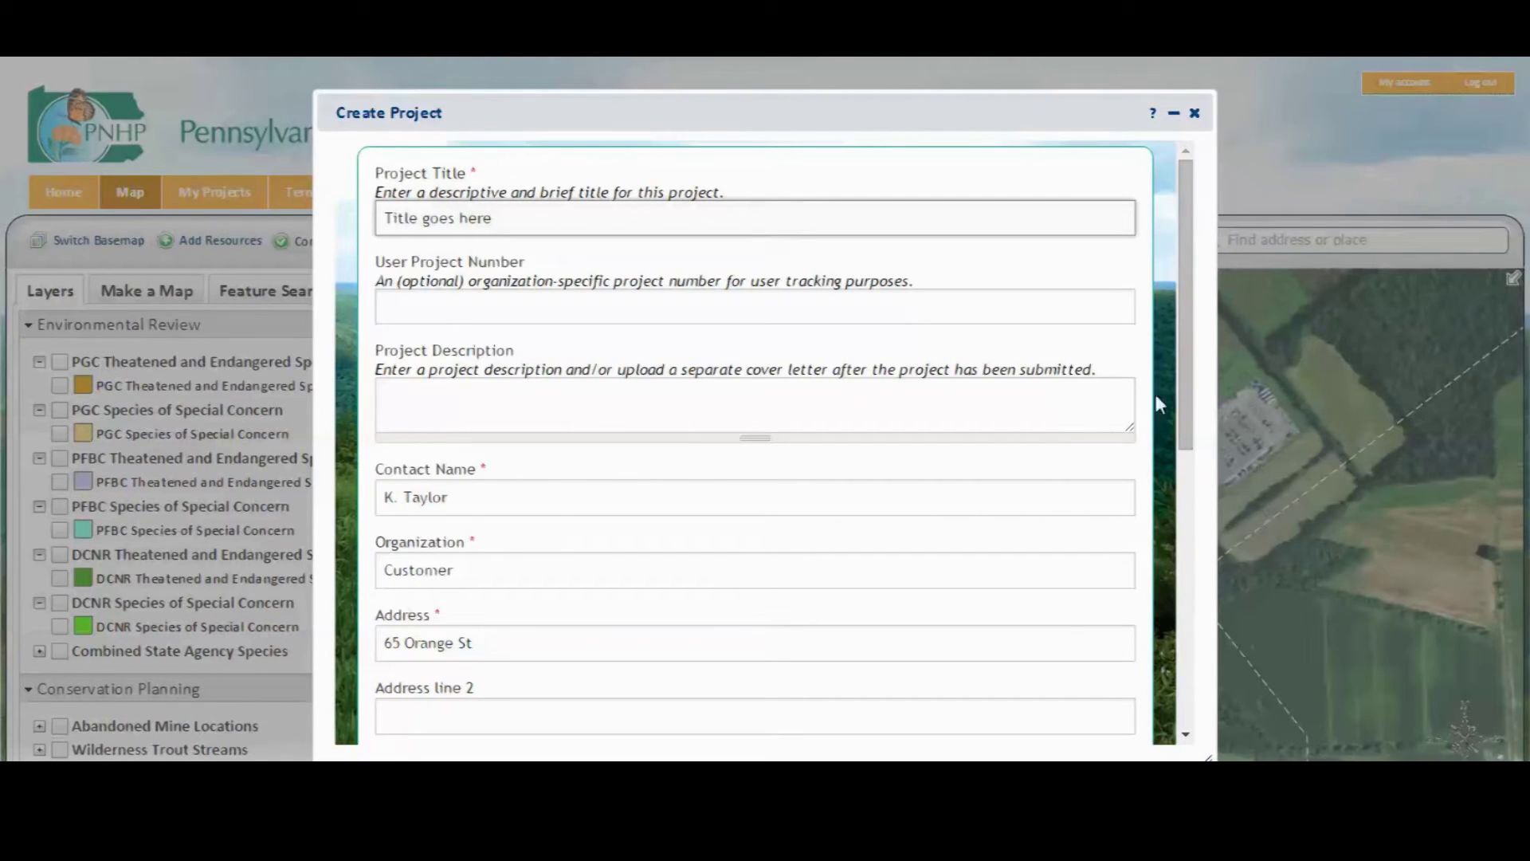
pyautogui.moveTo(1190, 377); pyautogui.dragTo(1180, 644)
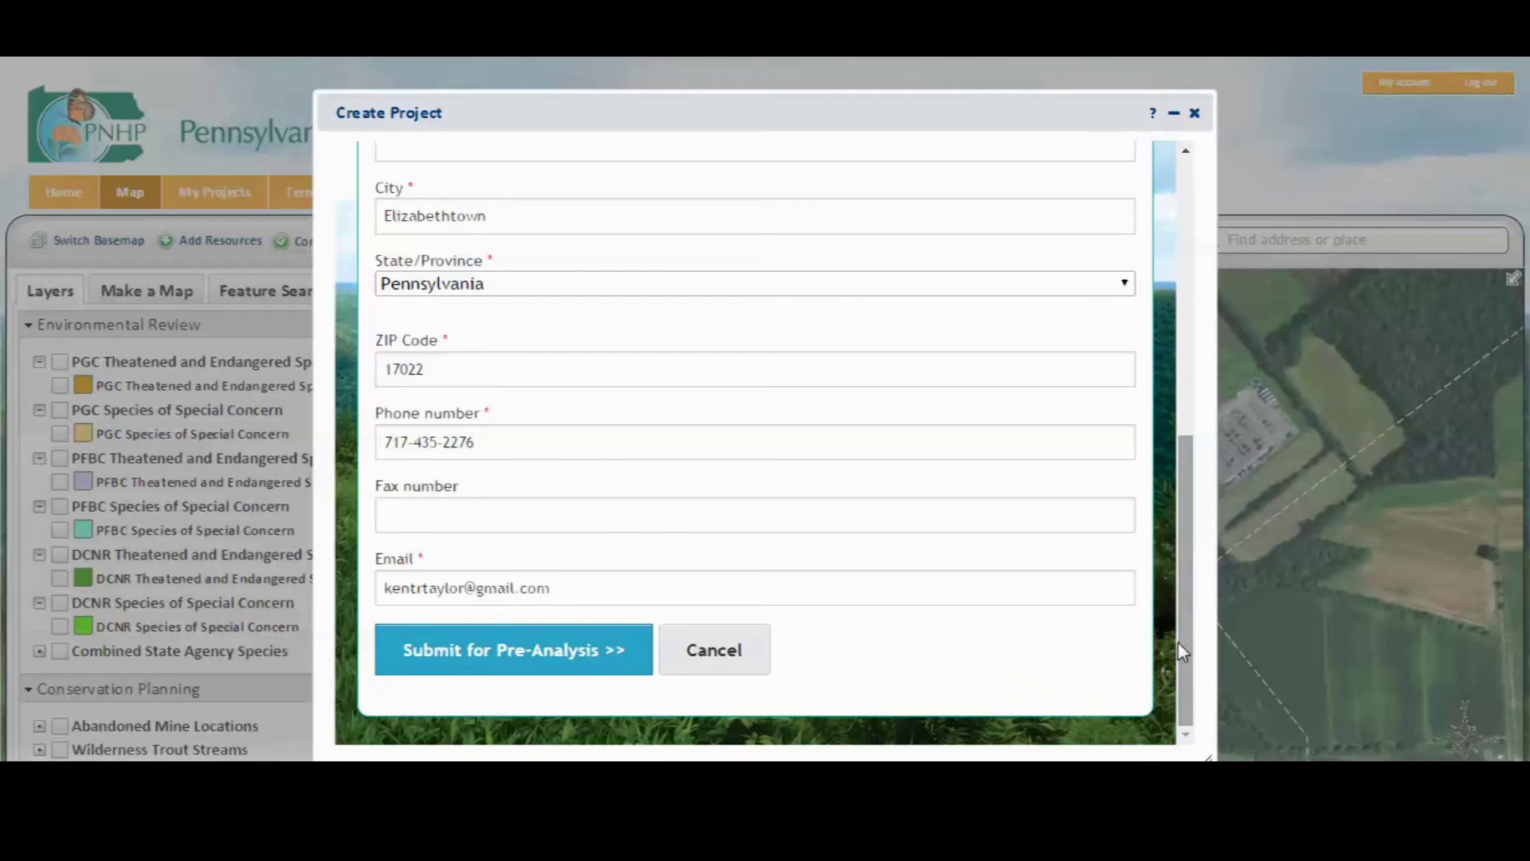
pyautogui.click(526, 655)
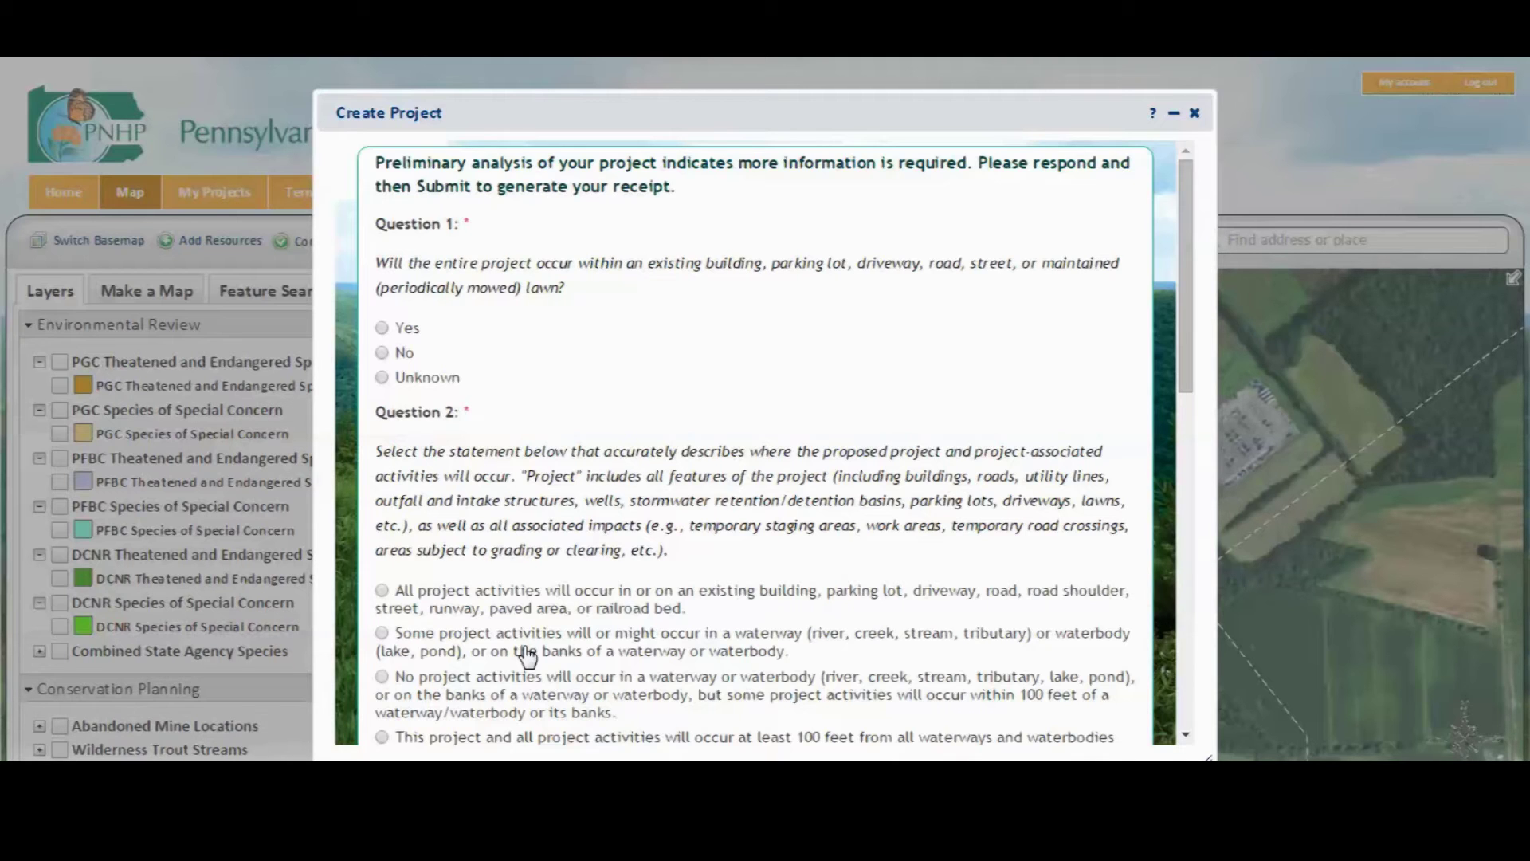
pyautogui.scroll(-10, 626, 630)
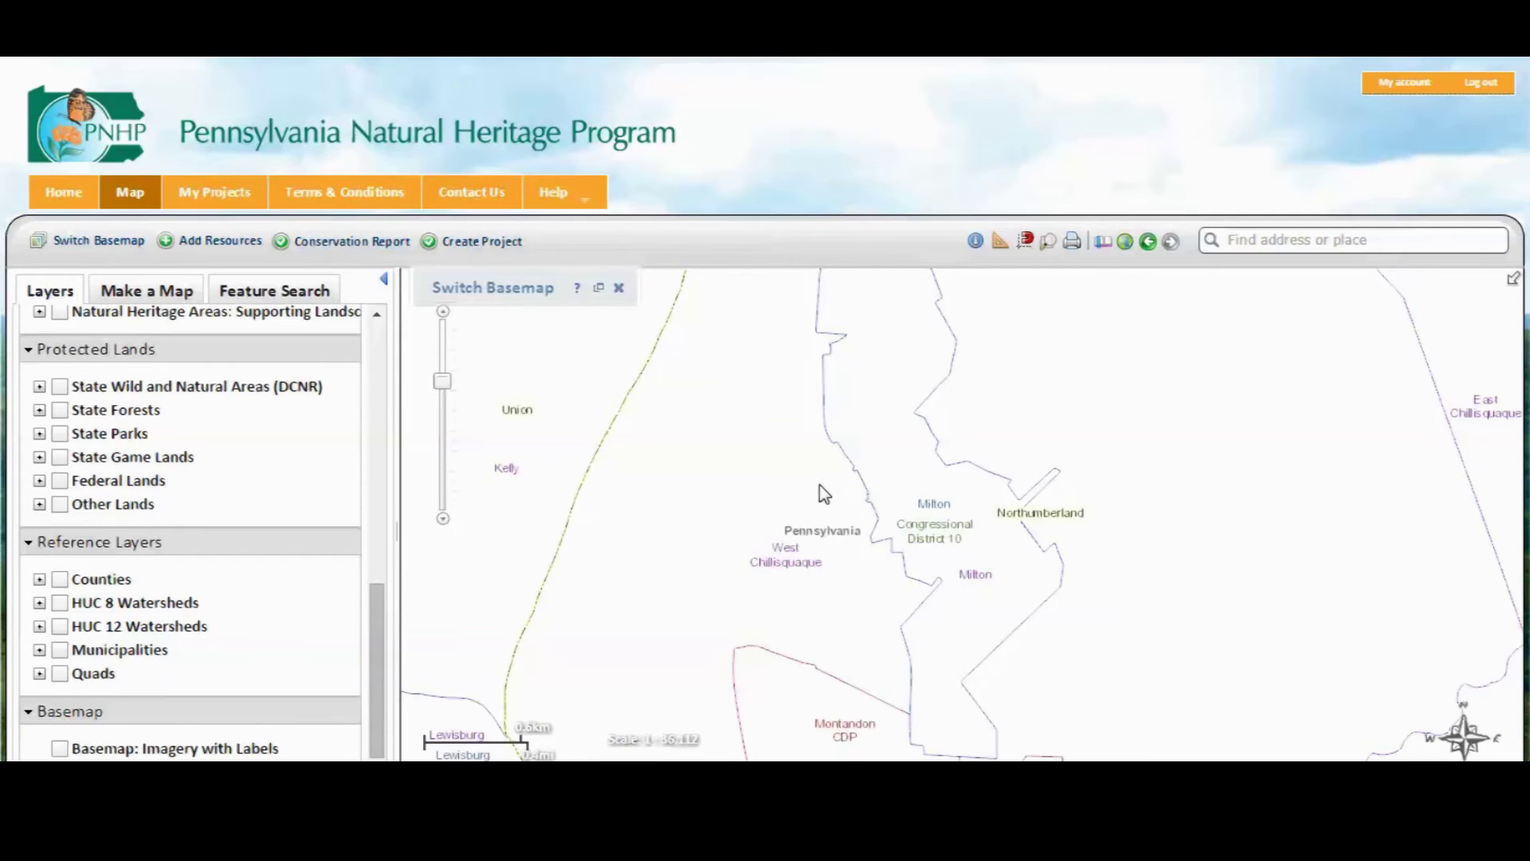
# Step: Sort the saved projects by creation date, then open LCC Prescribed Fire and look at its editable details and review results
pyautogui.click(227, 195)
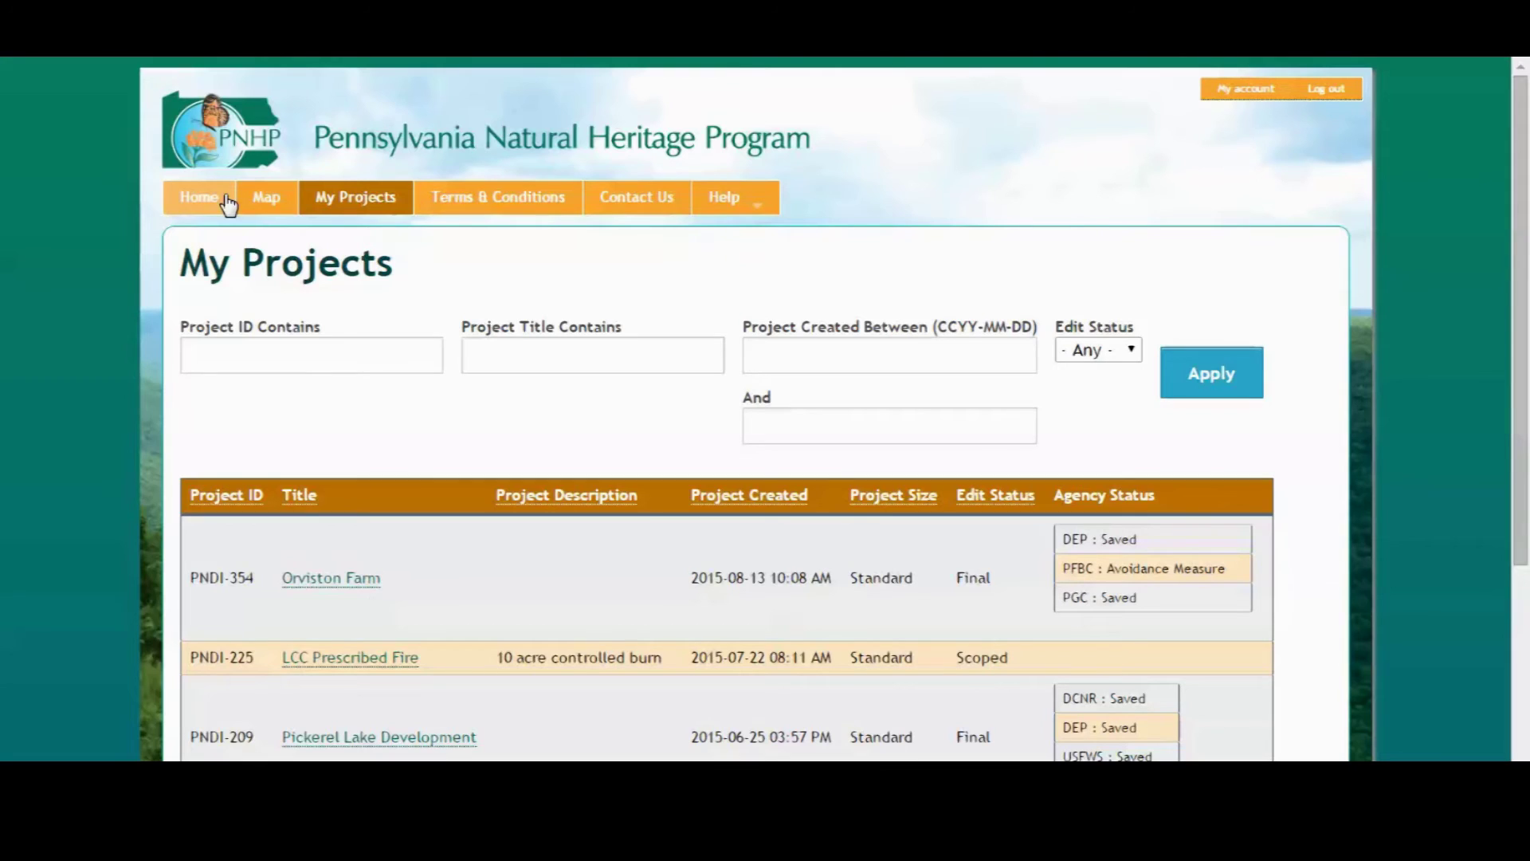
pyautogui.click(740, 498)
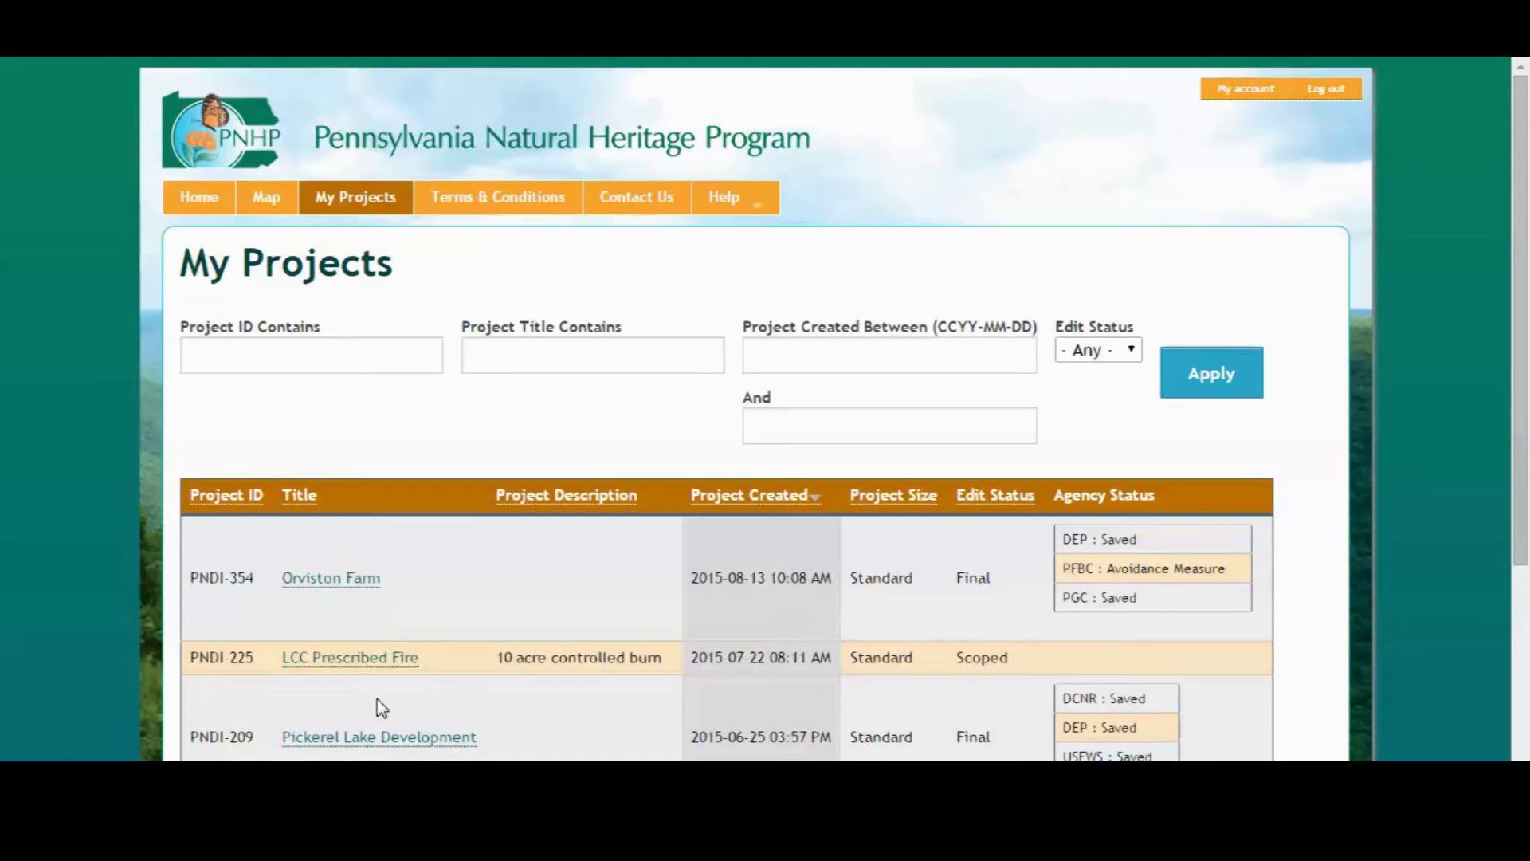
pyautogui.click(360, 659)
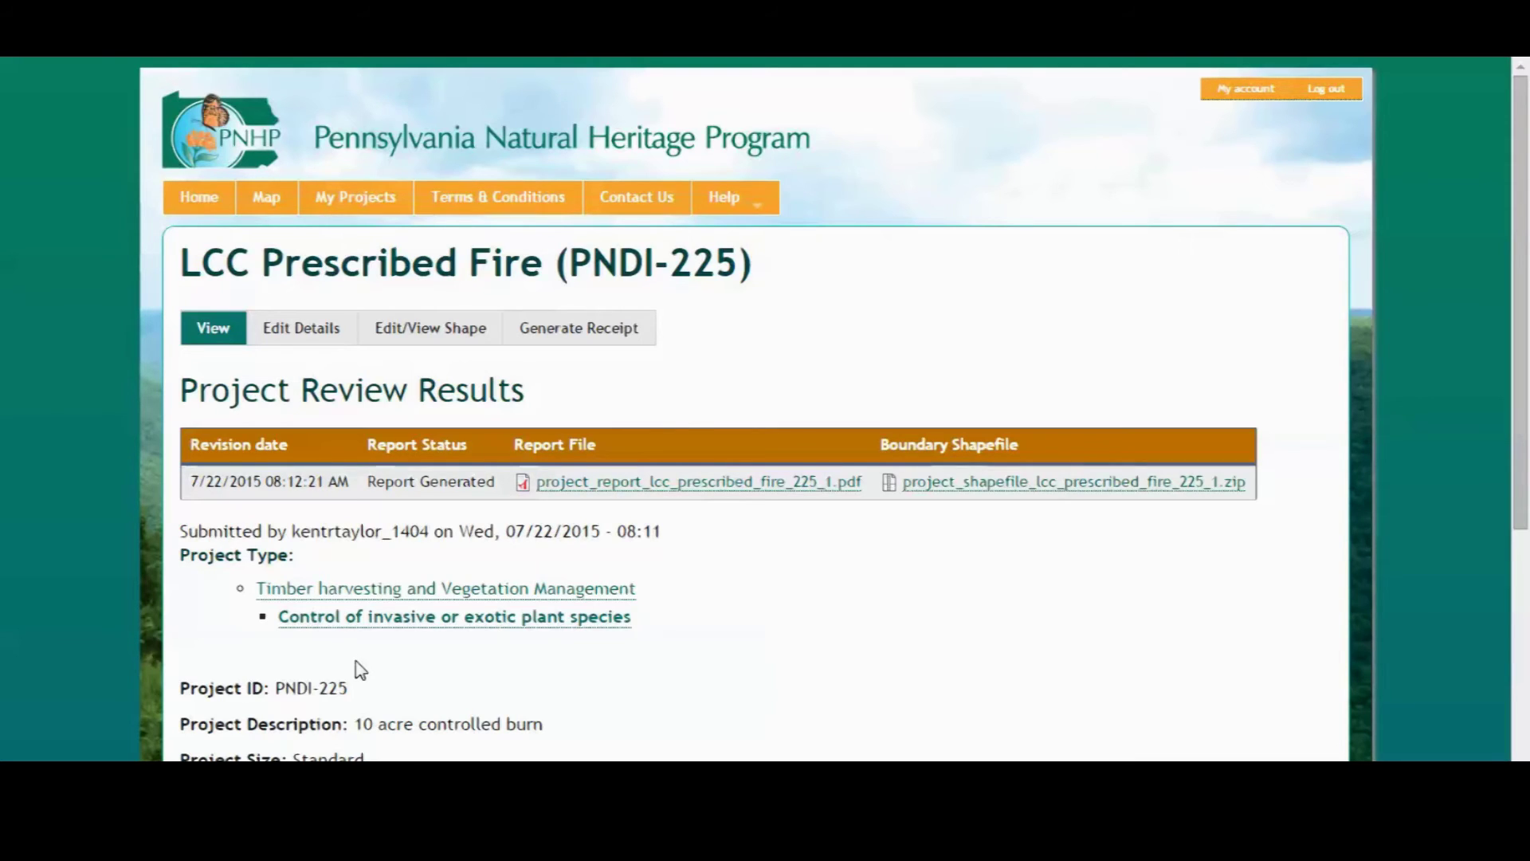
pyautogui.click(311, 338)
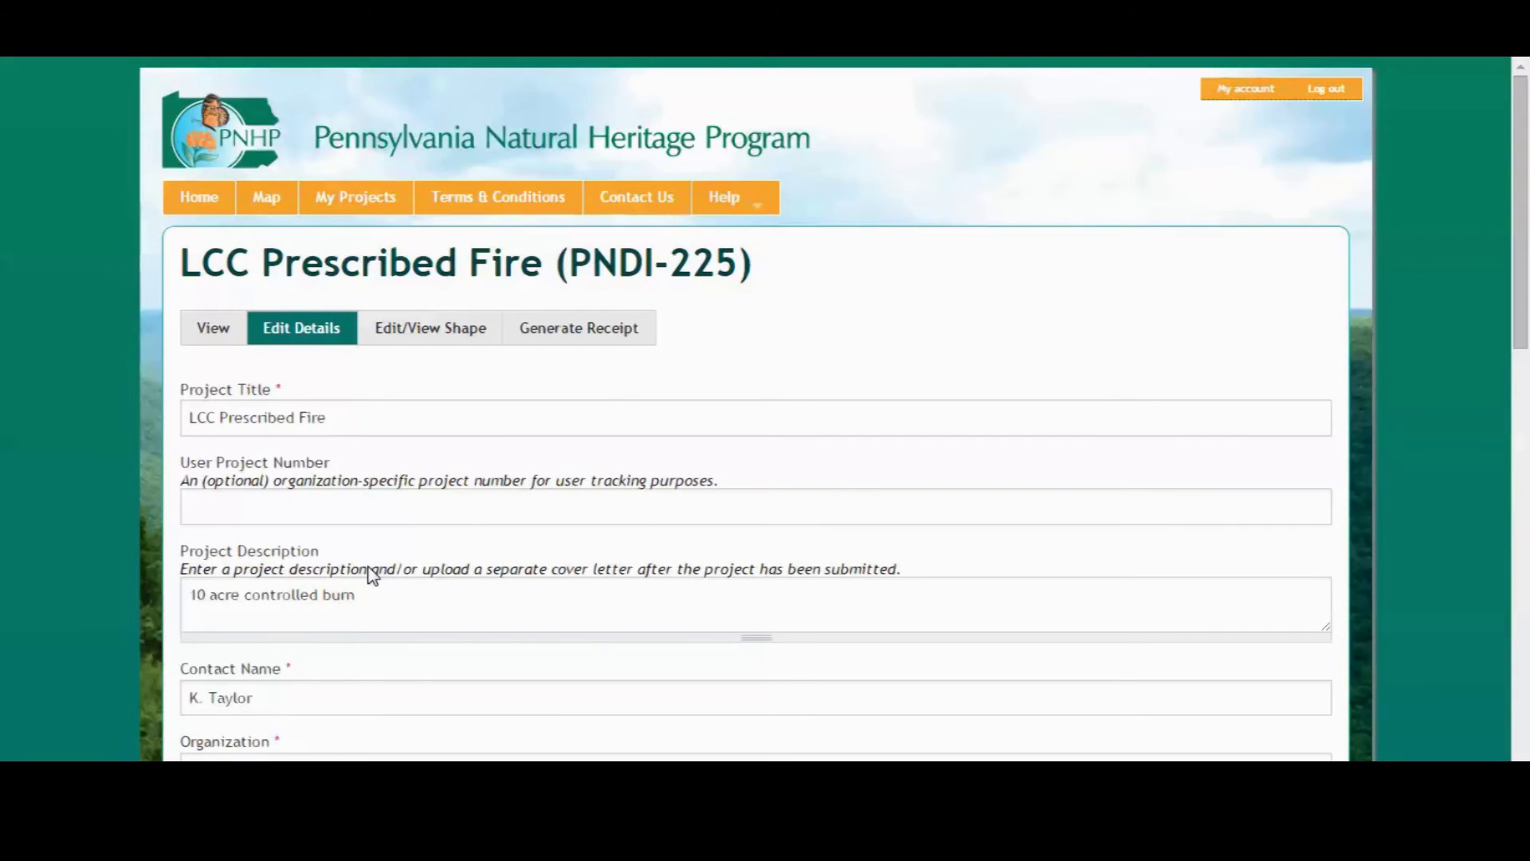
pyautogui.click(210, 334)
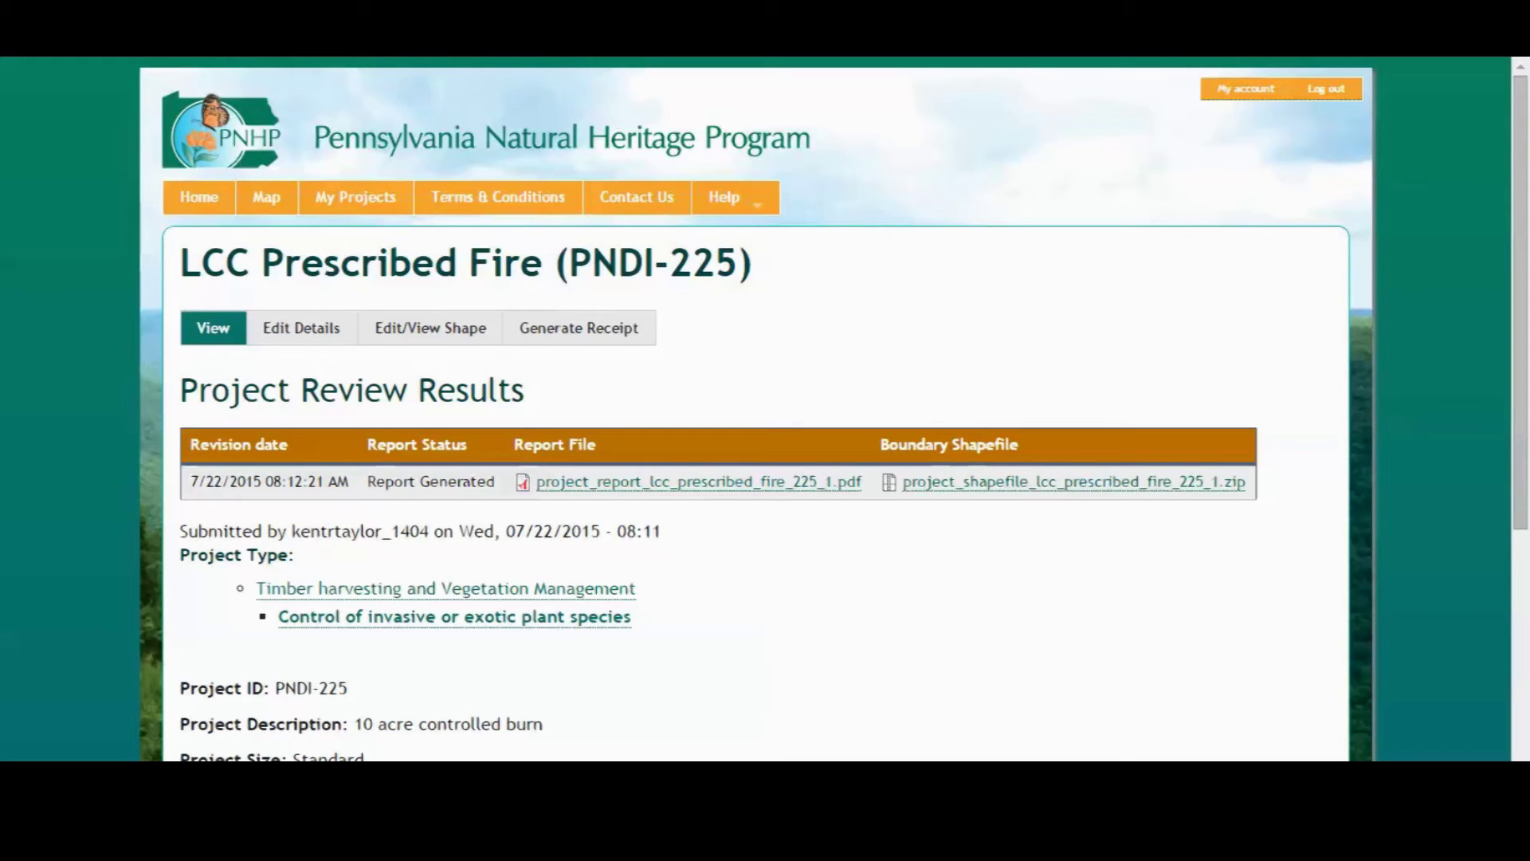
# Step: Open the LCC Prescribed Fire PDF report and read it through, from the search results and maps to agency comments and certification
pyautogui.click(649, 486)
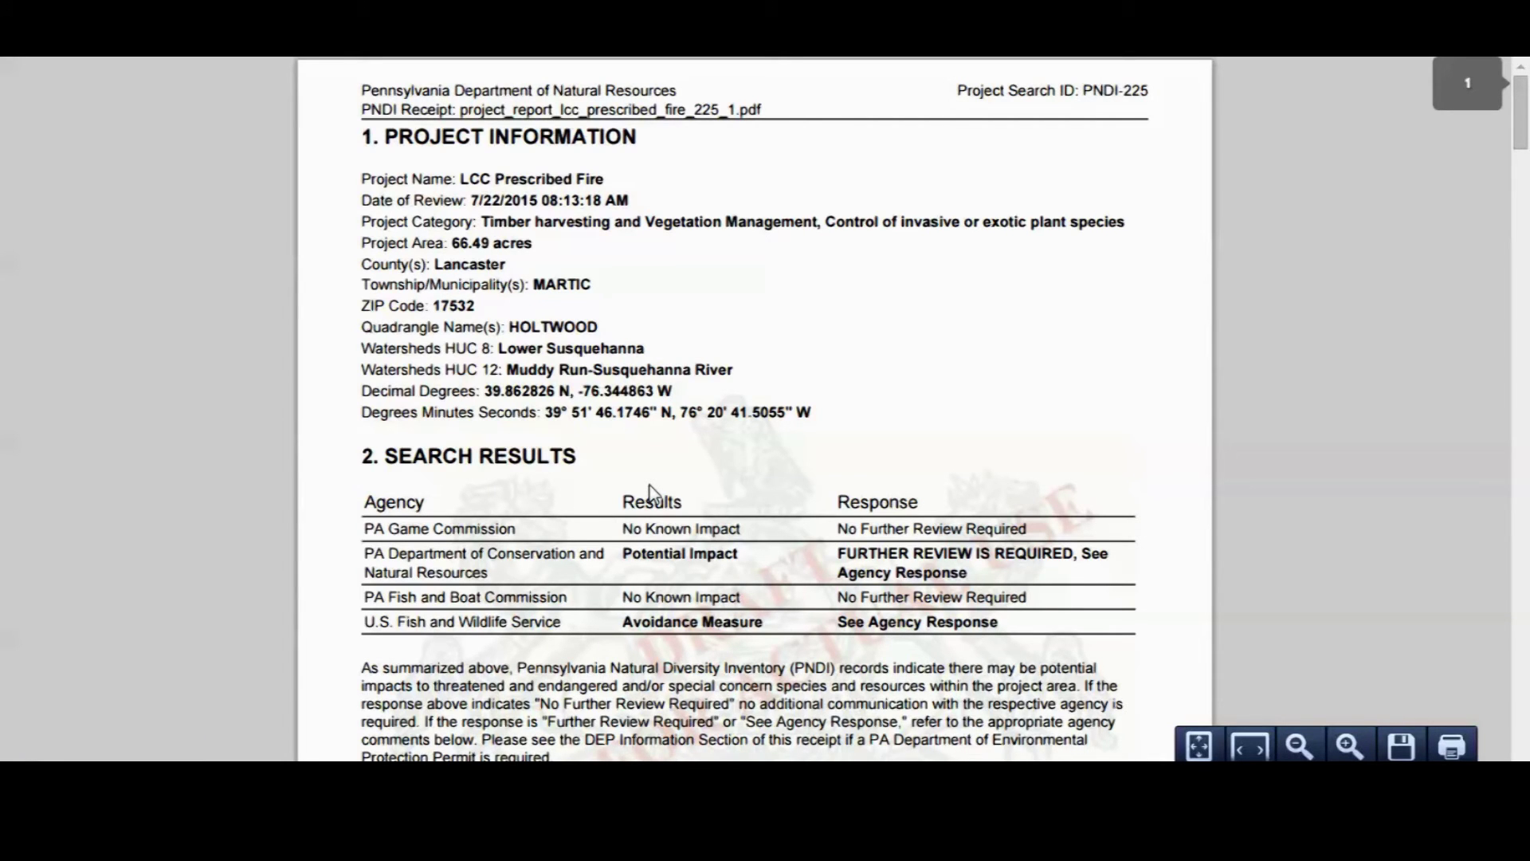
pyautogui.scroll(-3, 649, 490)
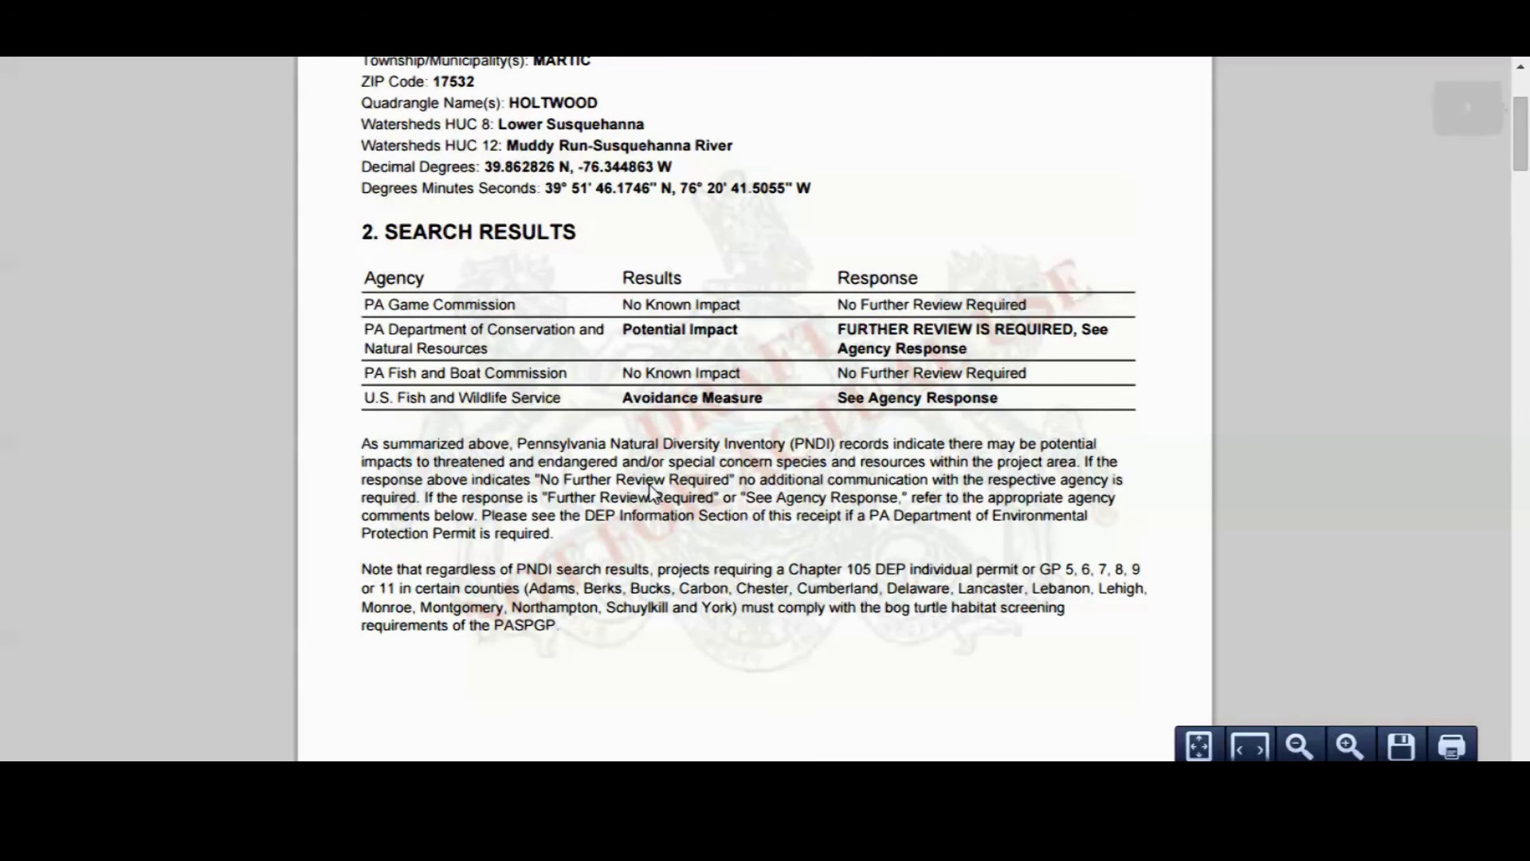
pyautogui.scroll(-10, 649, 491)
pyautogui.scroll(-4, 650, 486)
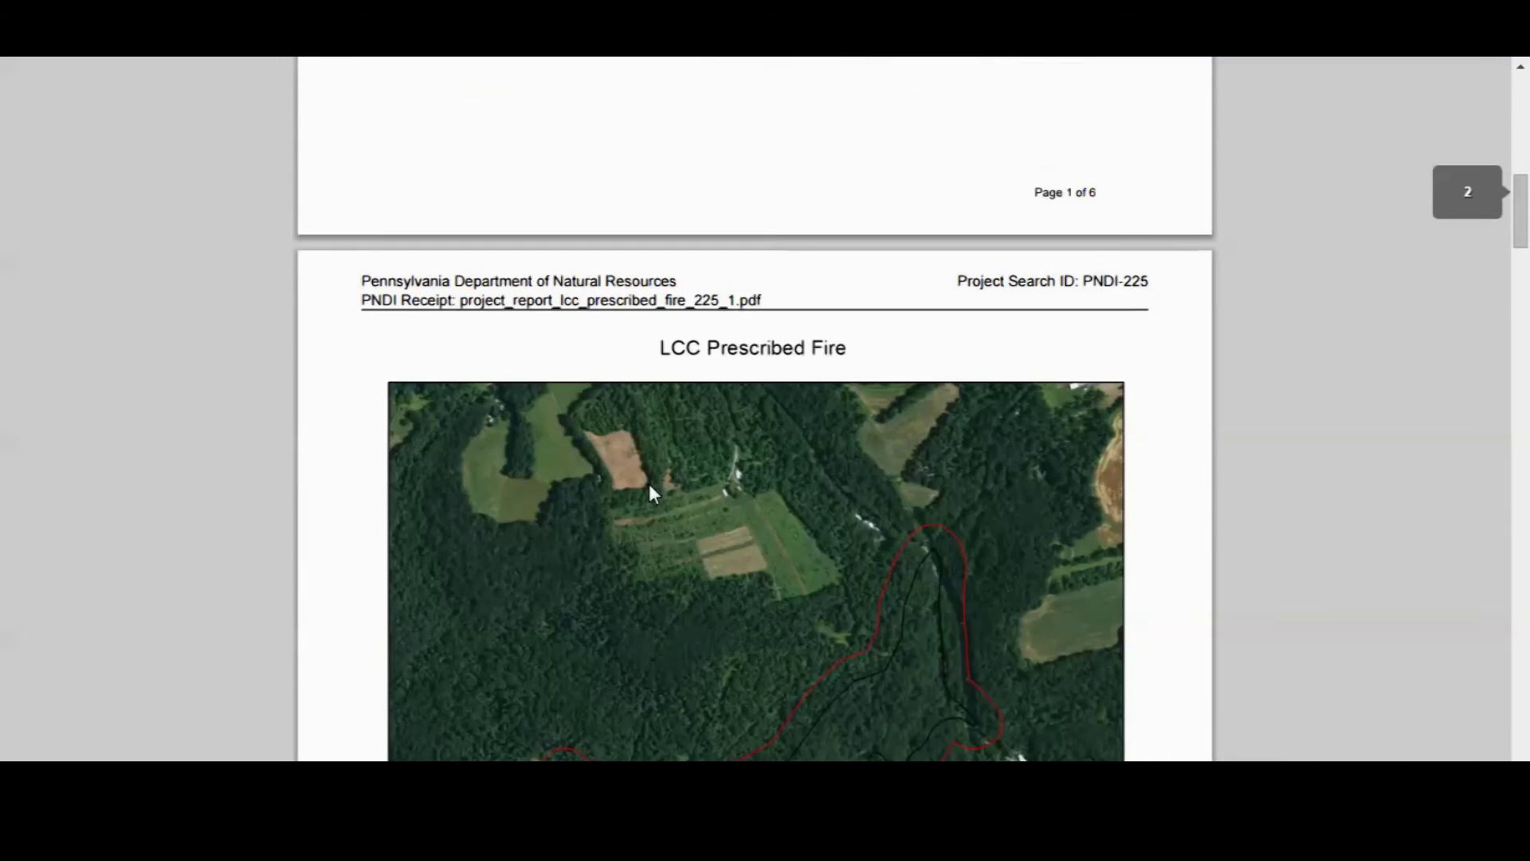
pyautogui.scroll(-12, 649, 487)
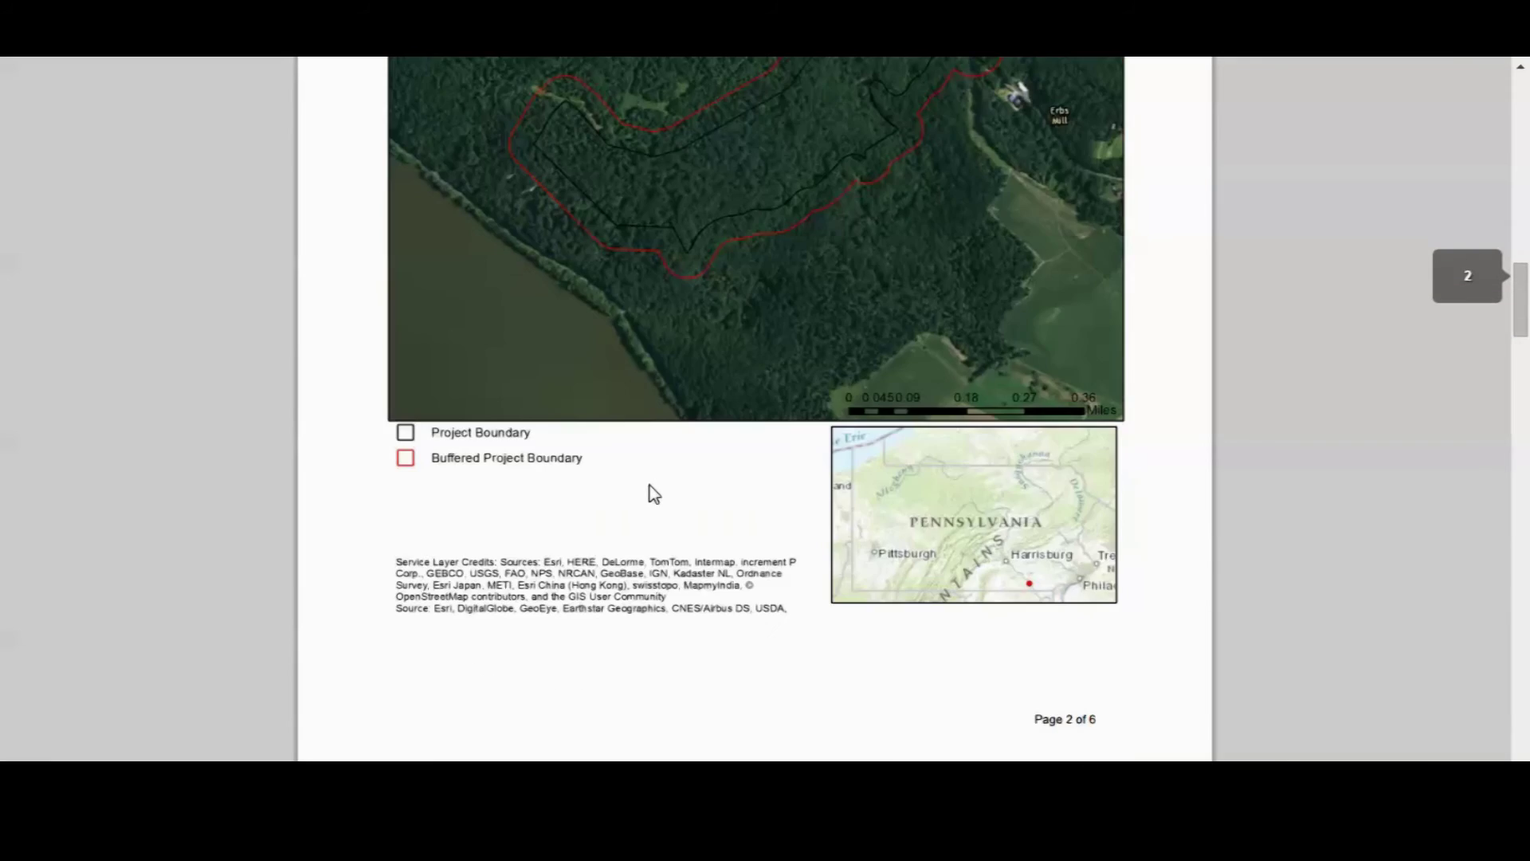
pyautogui.scroll(-3, 649, 494)
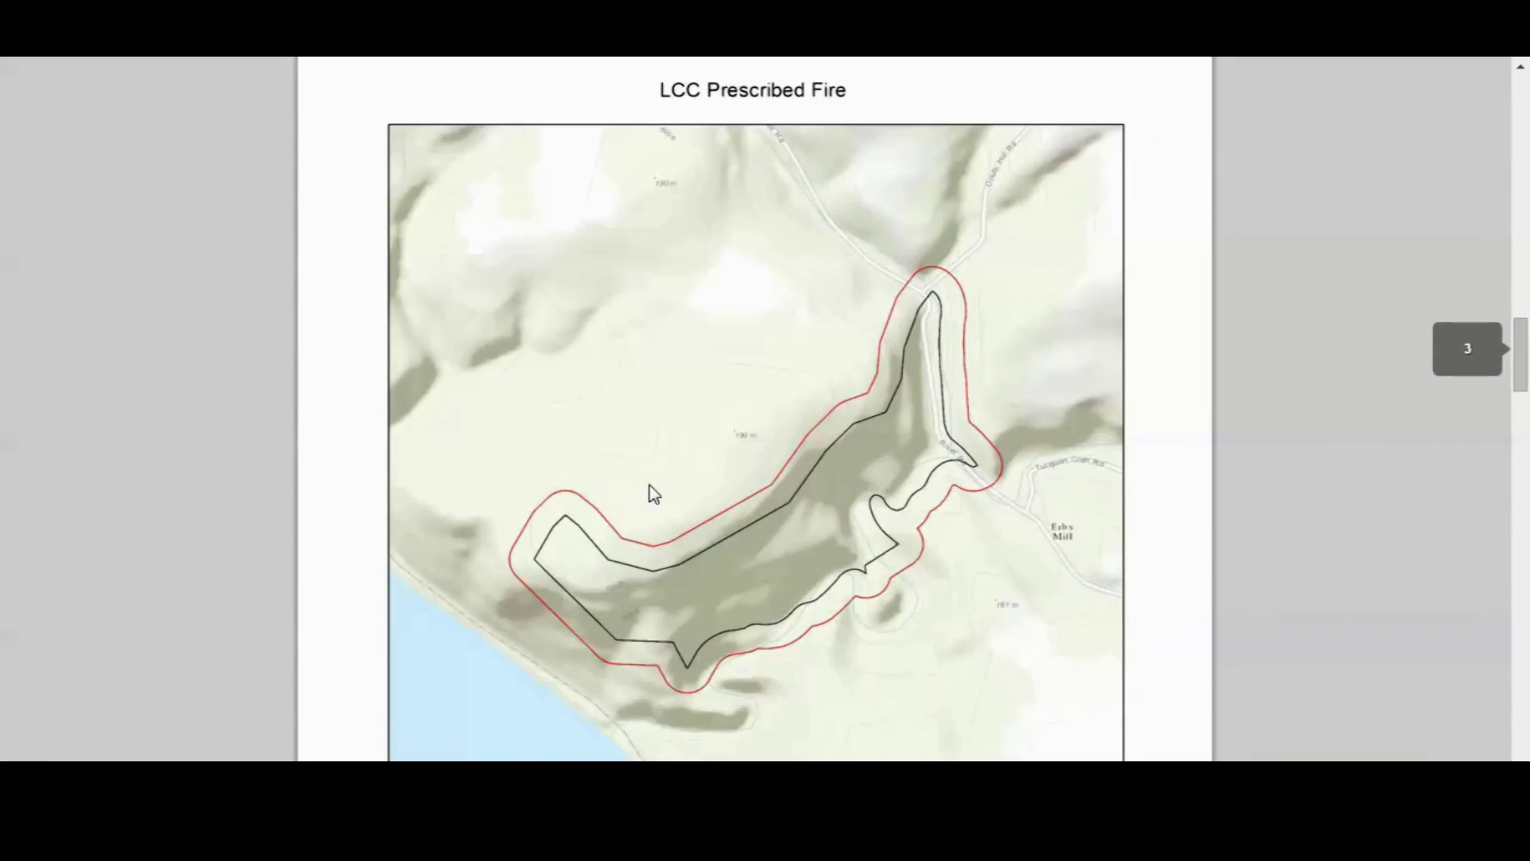
pyautogui.scroll(-12, 649, 494)
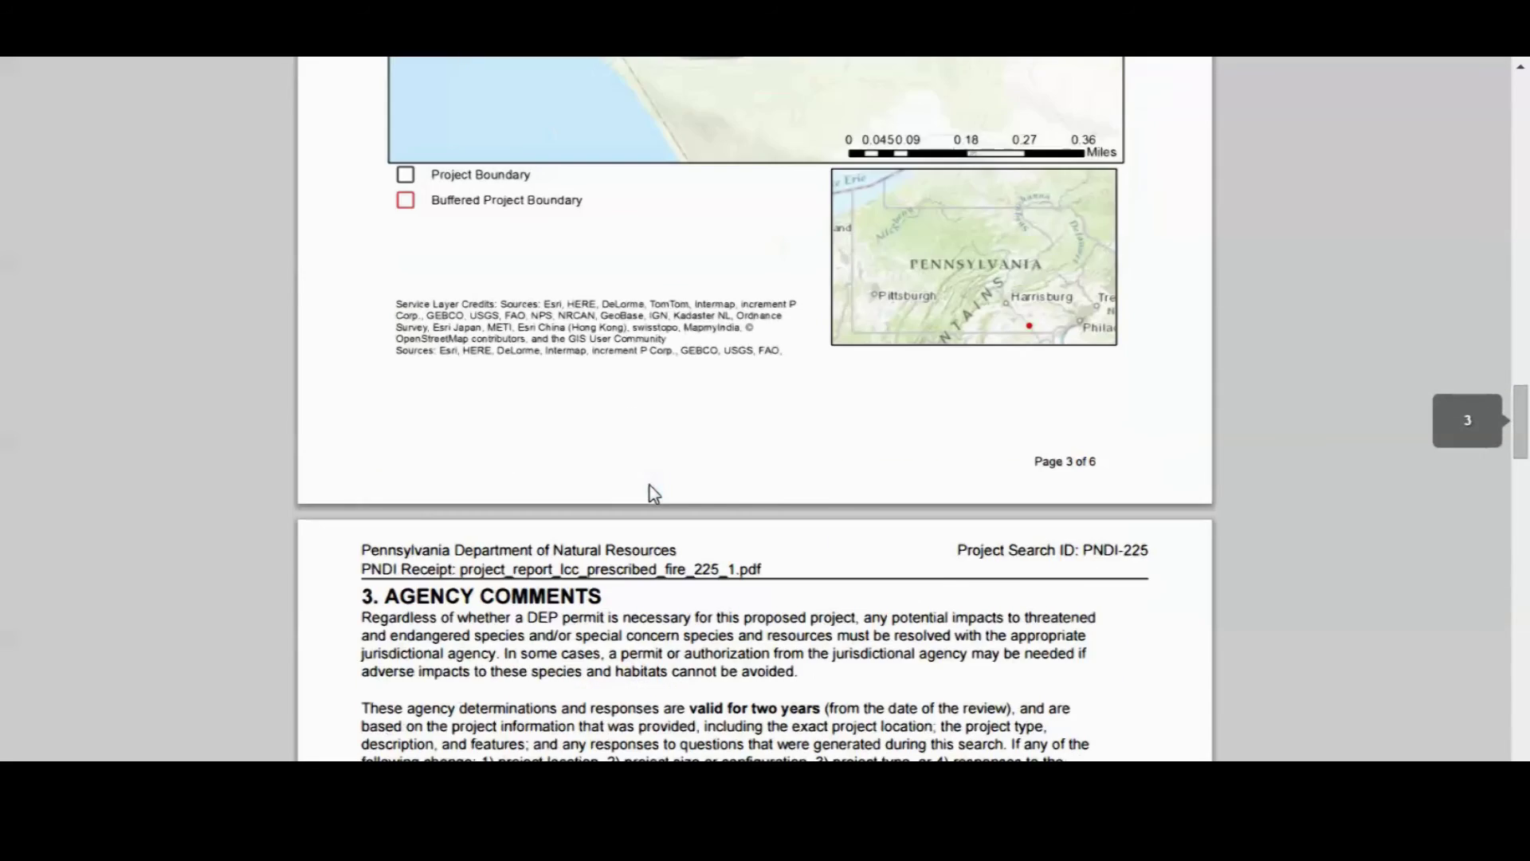
pyautogui.scroll(-3, 654, 493)
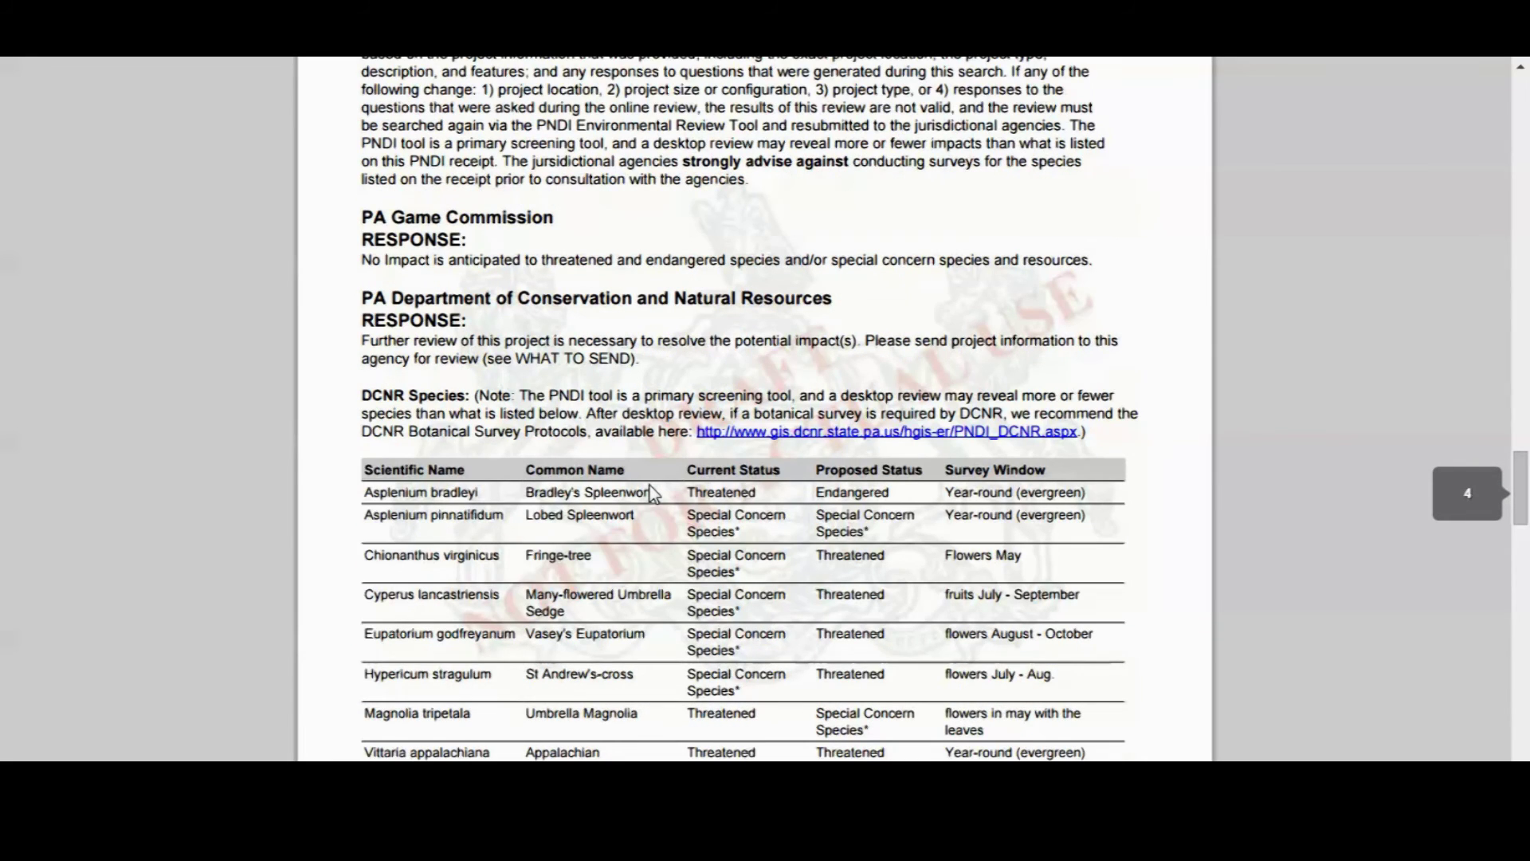
pyautogui.scroll(-2, 650, 494)
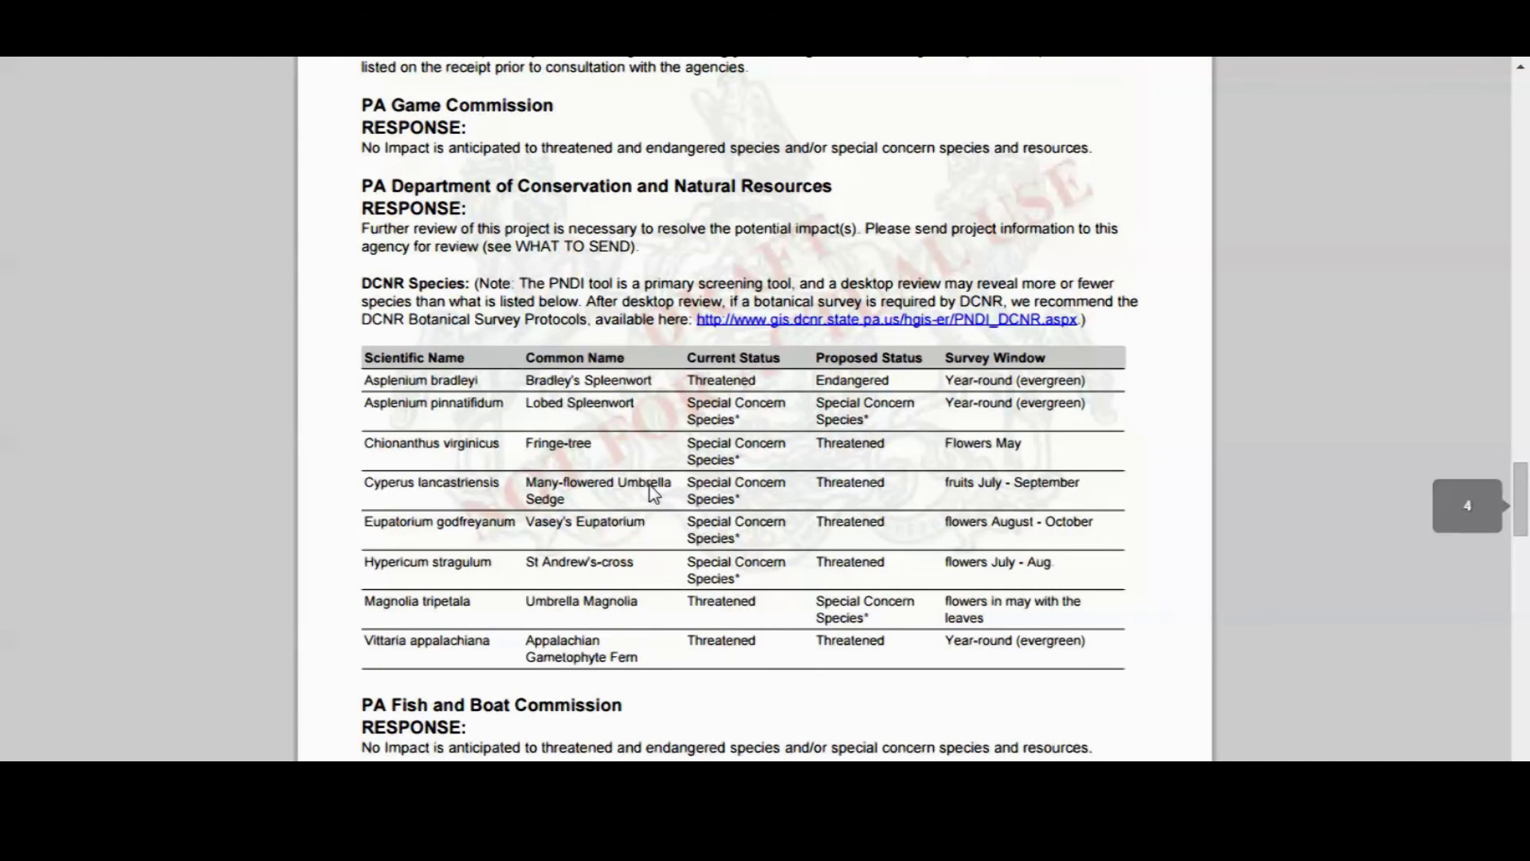
pyautogui.scroll(-12, 650, 494)
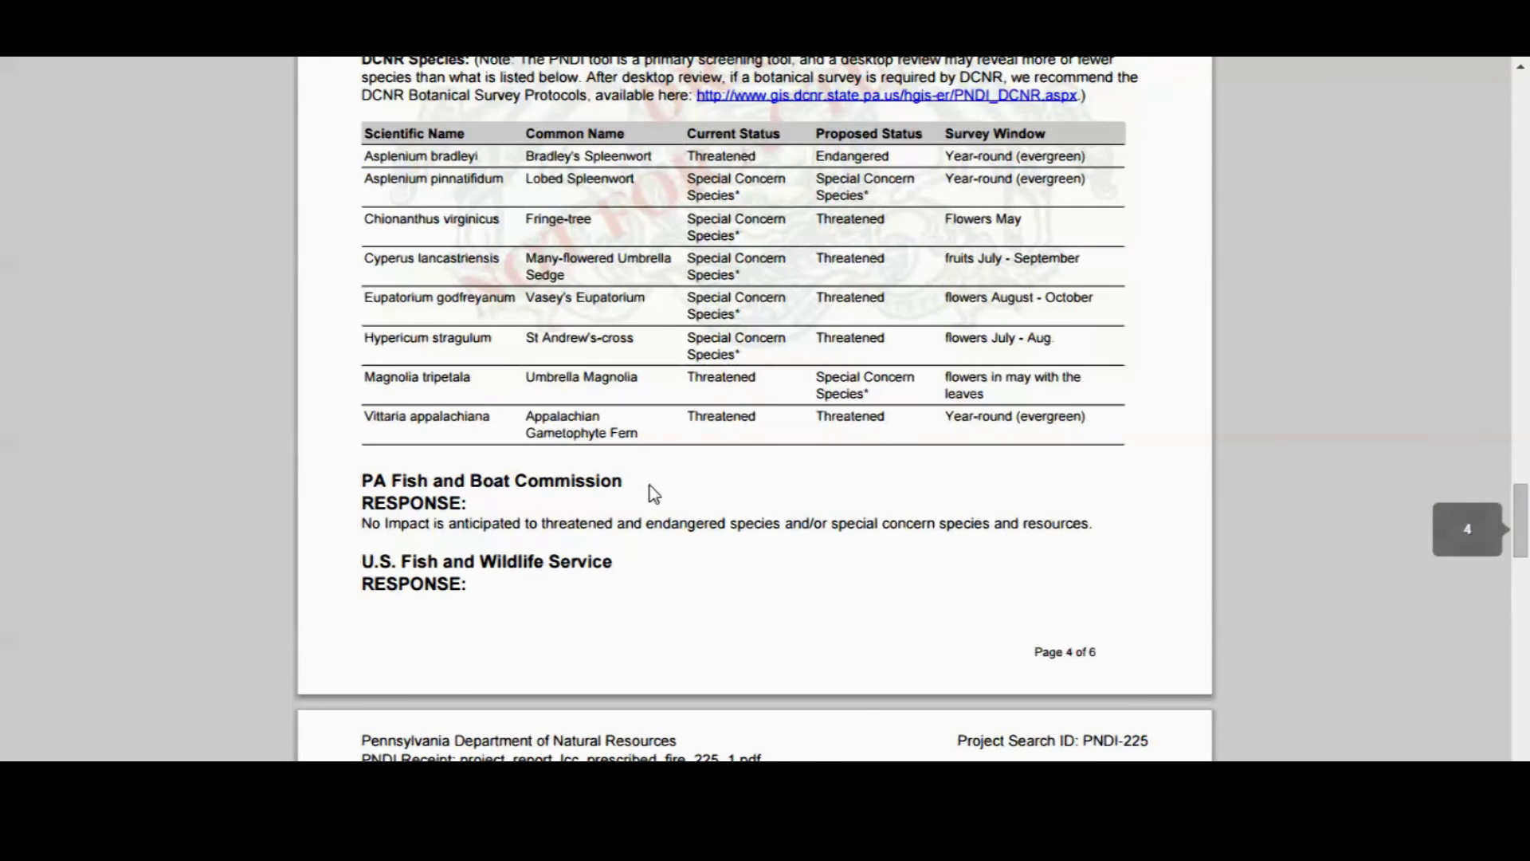
pyautogui.scroll(-4, 649, 495)
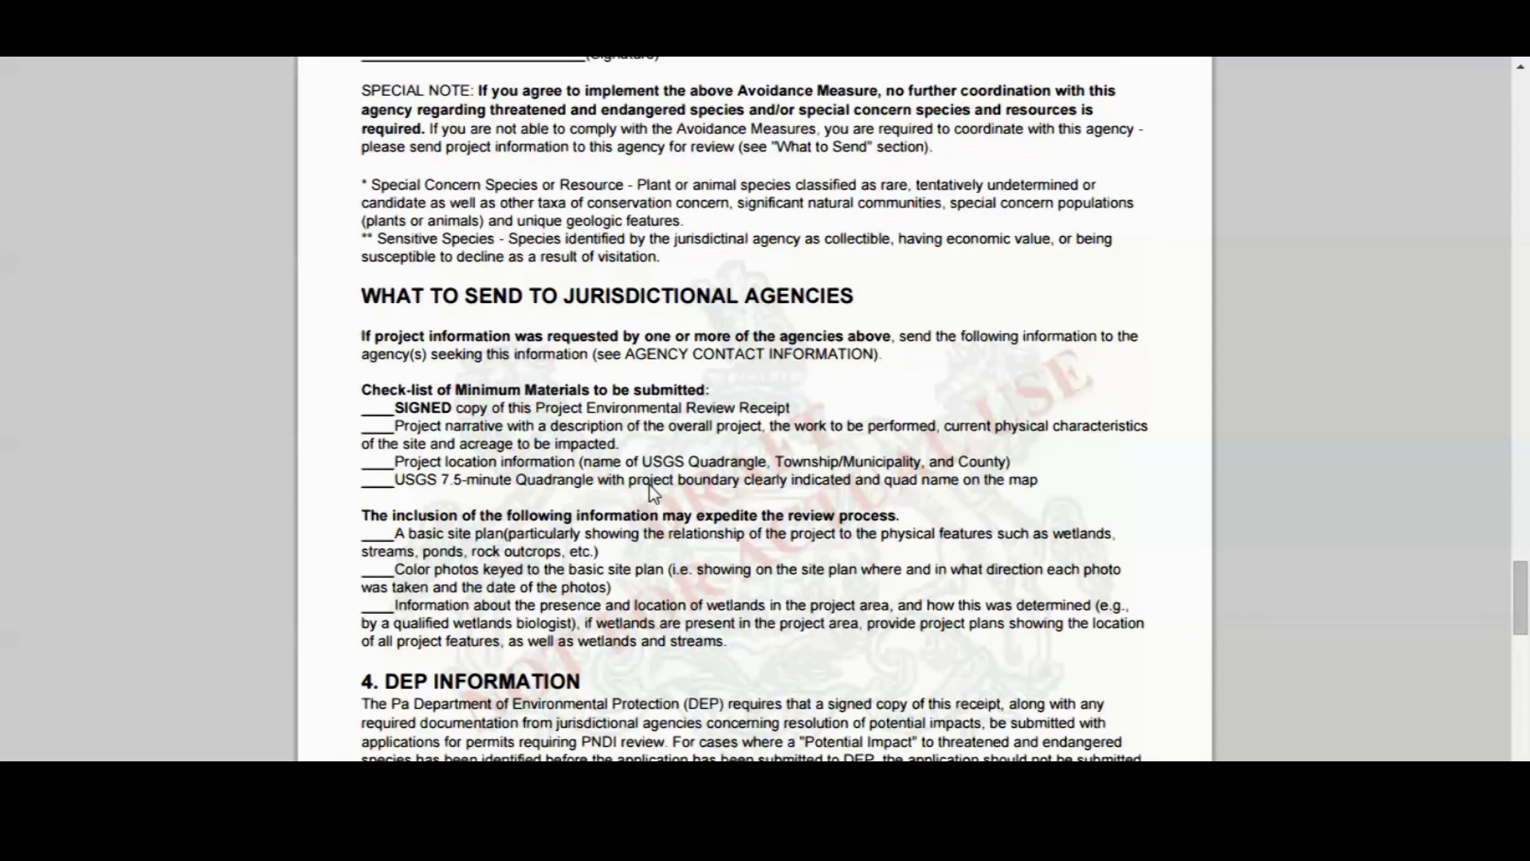
pyautogui.scroll(-13, 652, 493)
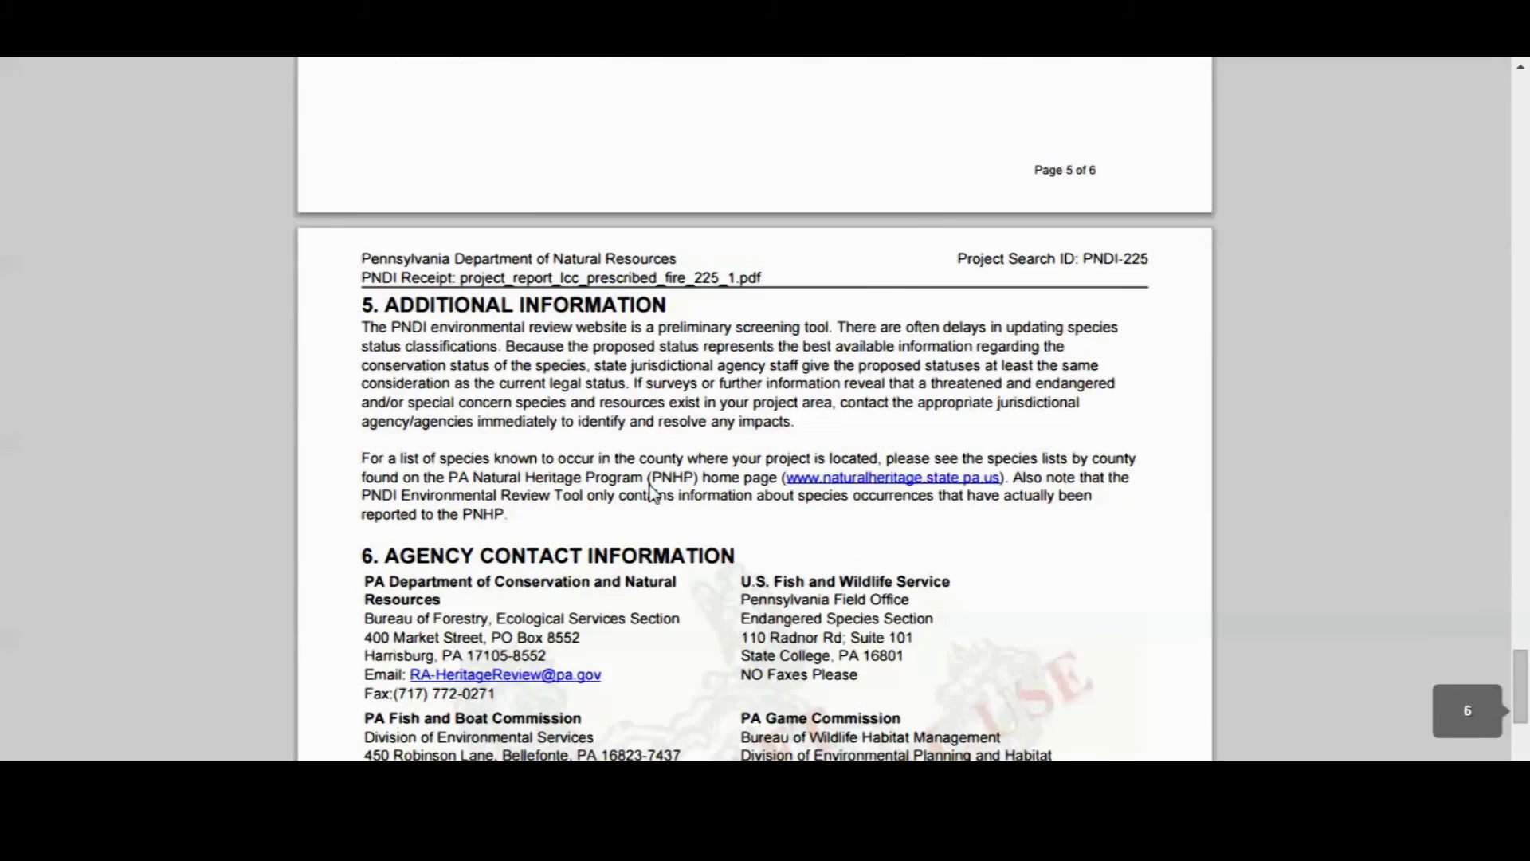
pyautogui.scroll(-4, 652, 493)
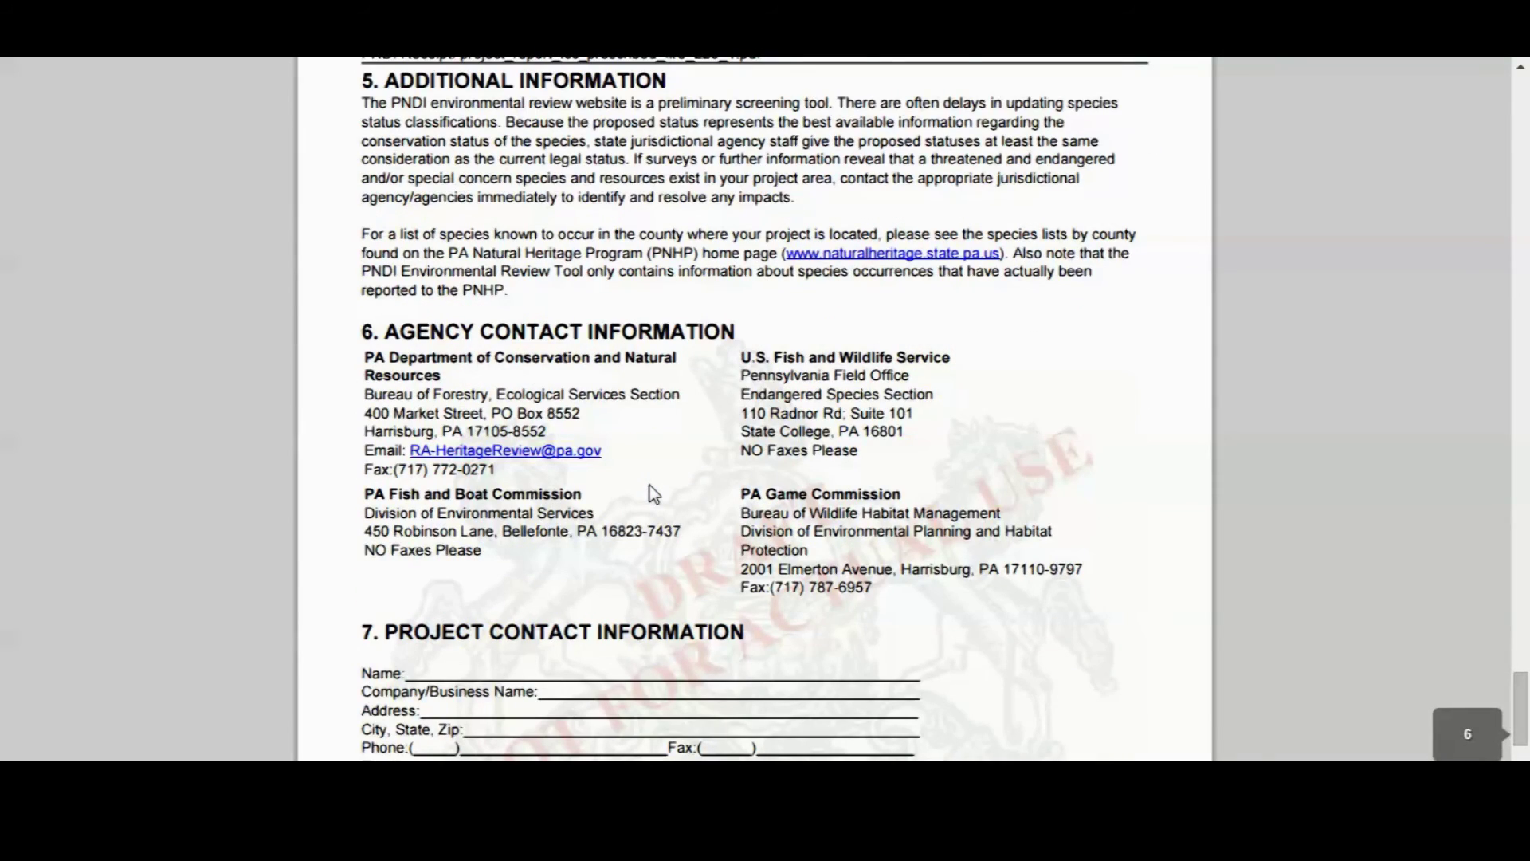
pyautogui.scroll(-7, 650, 487)
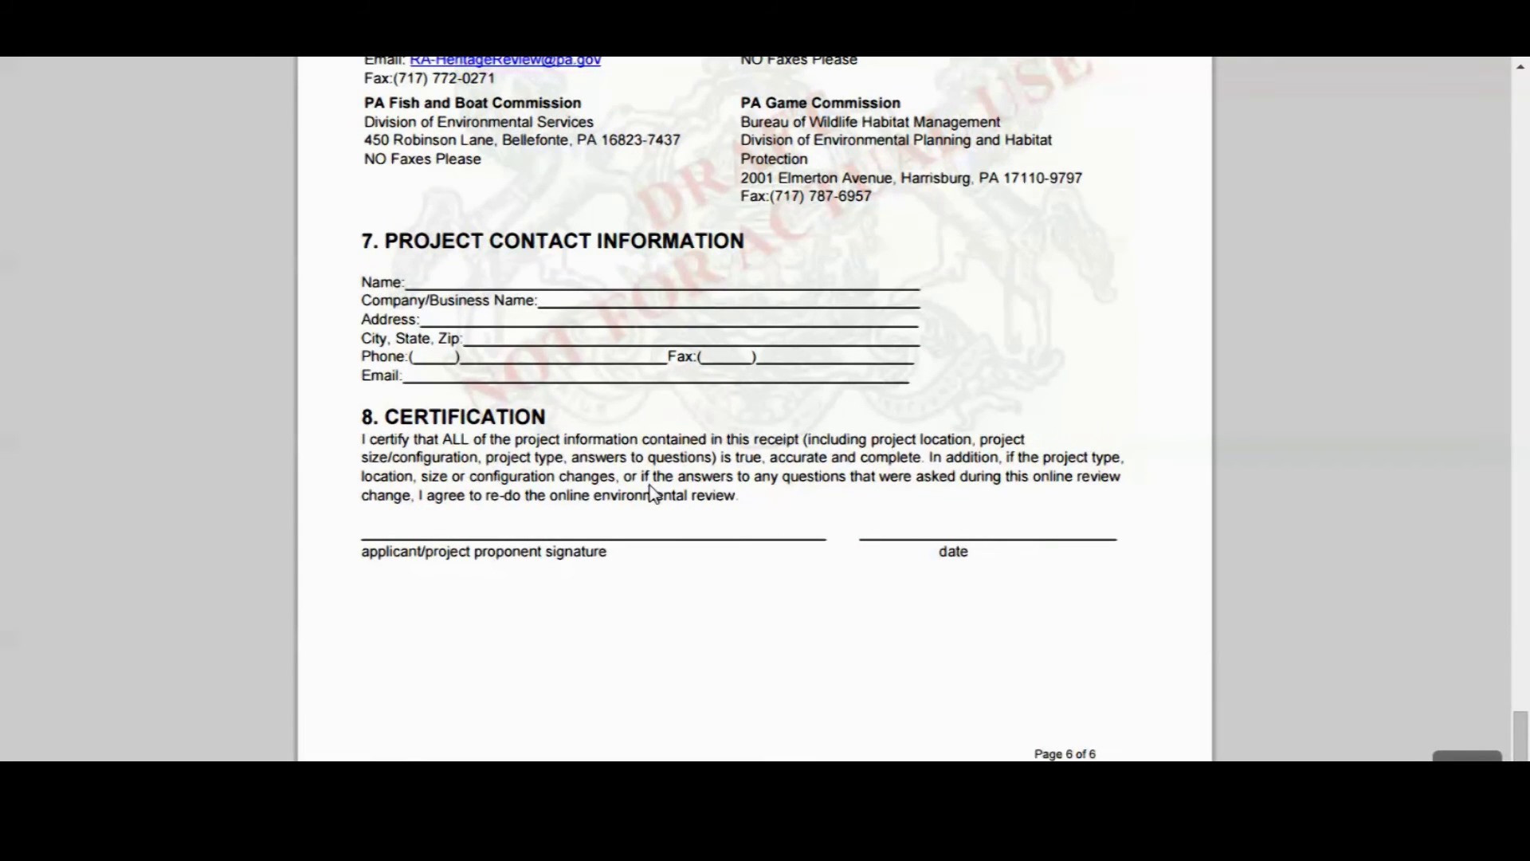
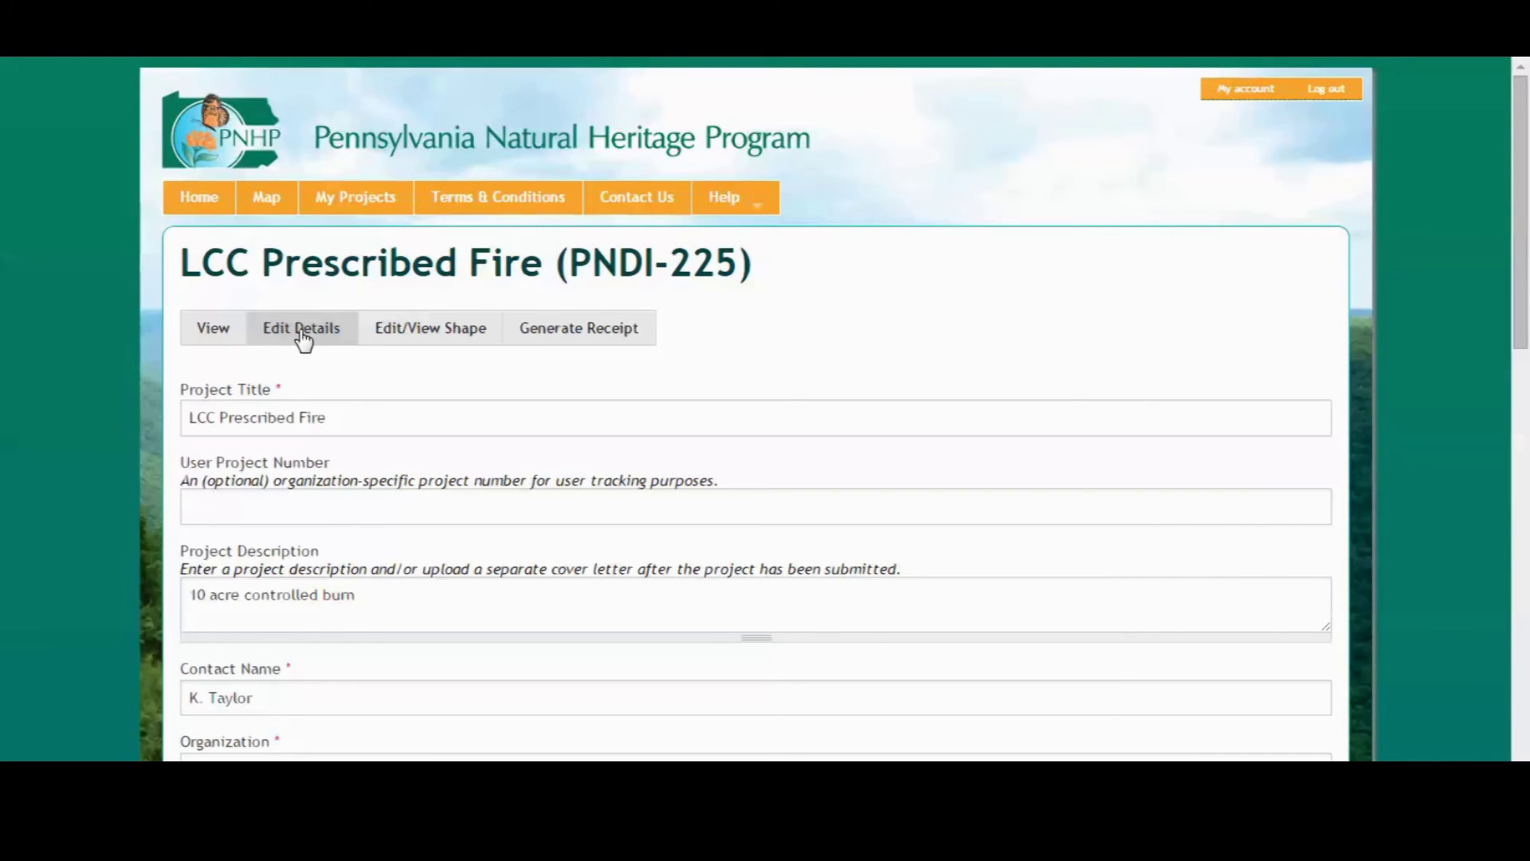
# Step: Try to reshape the LCC Prescribed Fire boundary by moving a vertex on its northern edge outward, then cancel the edit
pyautogui.click(334, 327)
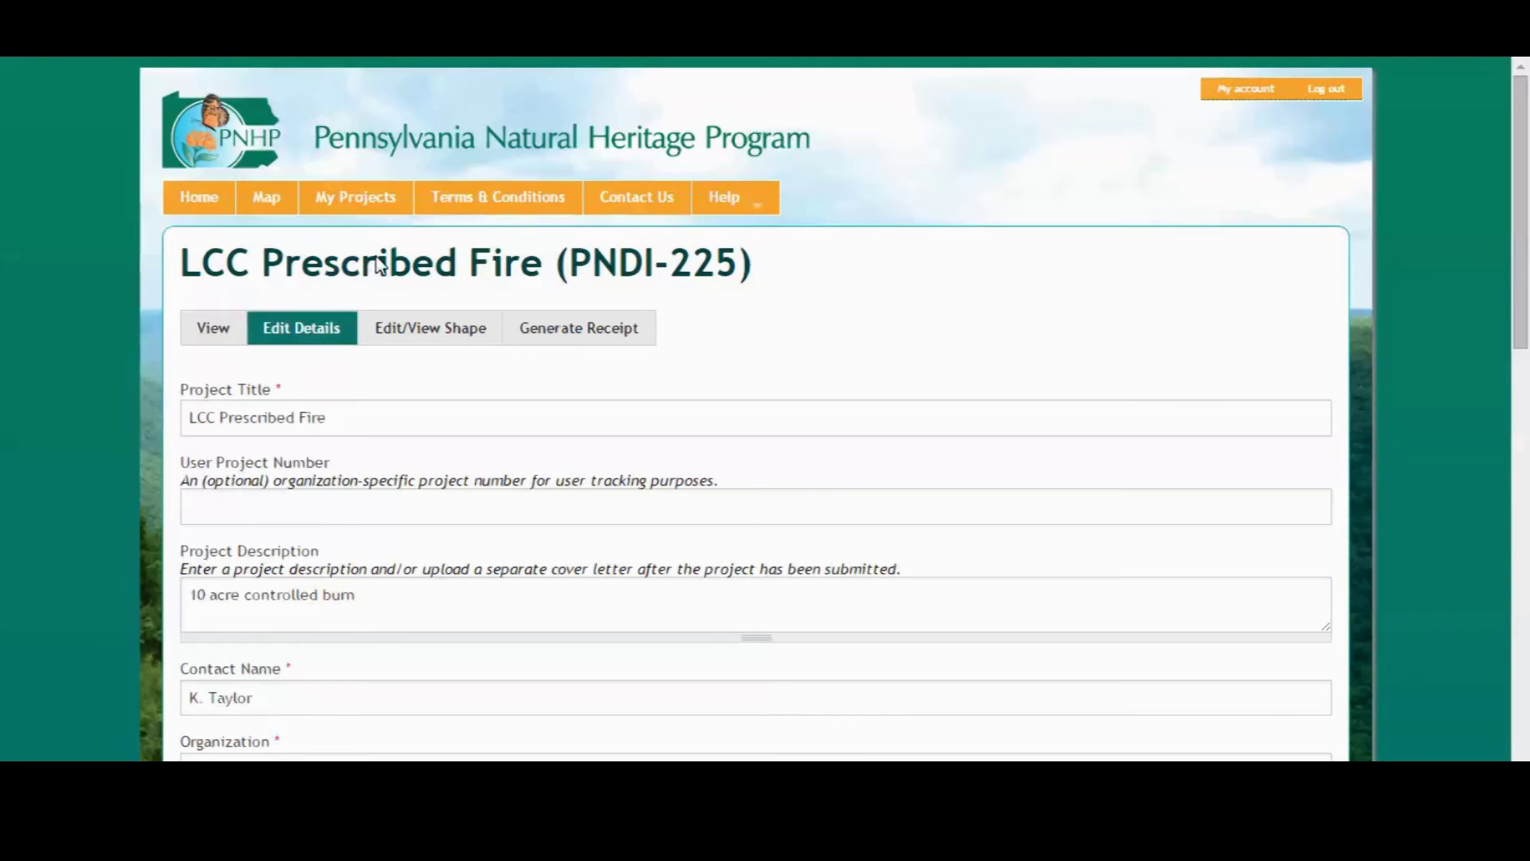
pyautogui.click(421, 341)
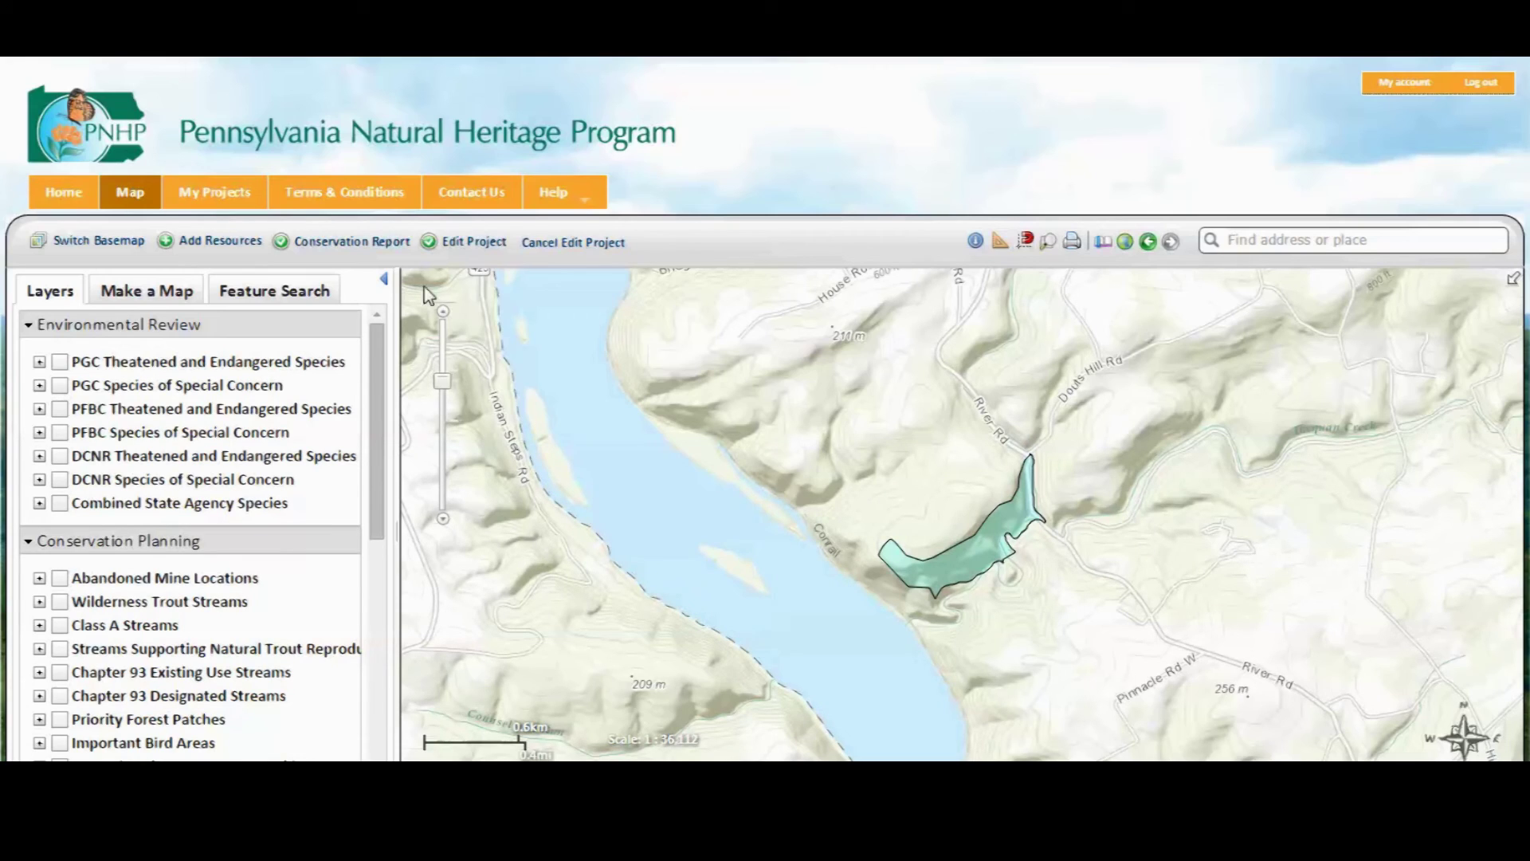
pyautogui.click(463, 247)
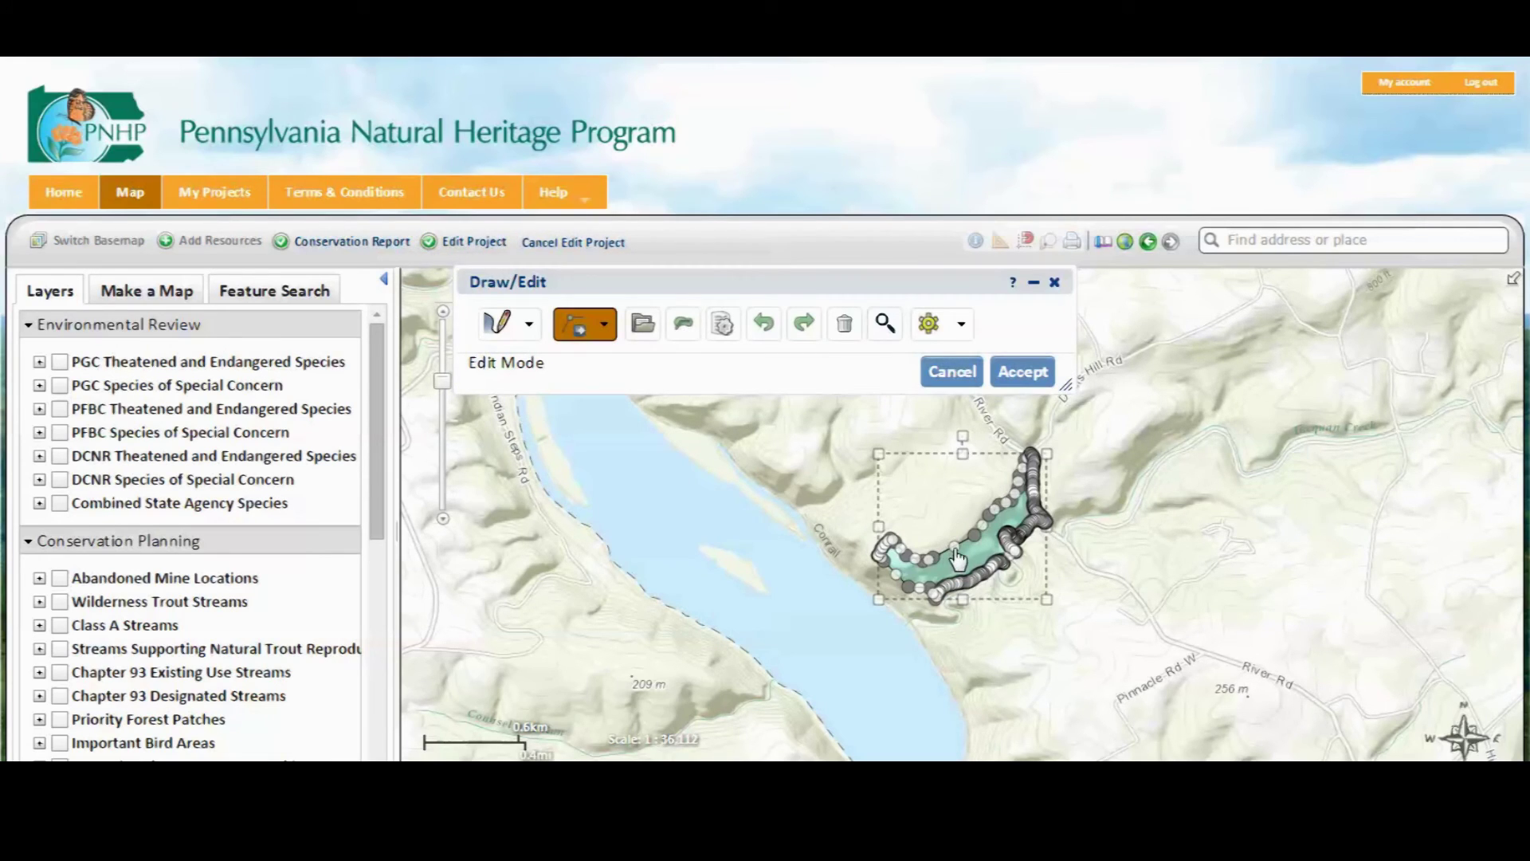
pyautogui.moveTo(956, 549); pyautogui.dragTo(946, 508)
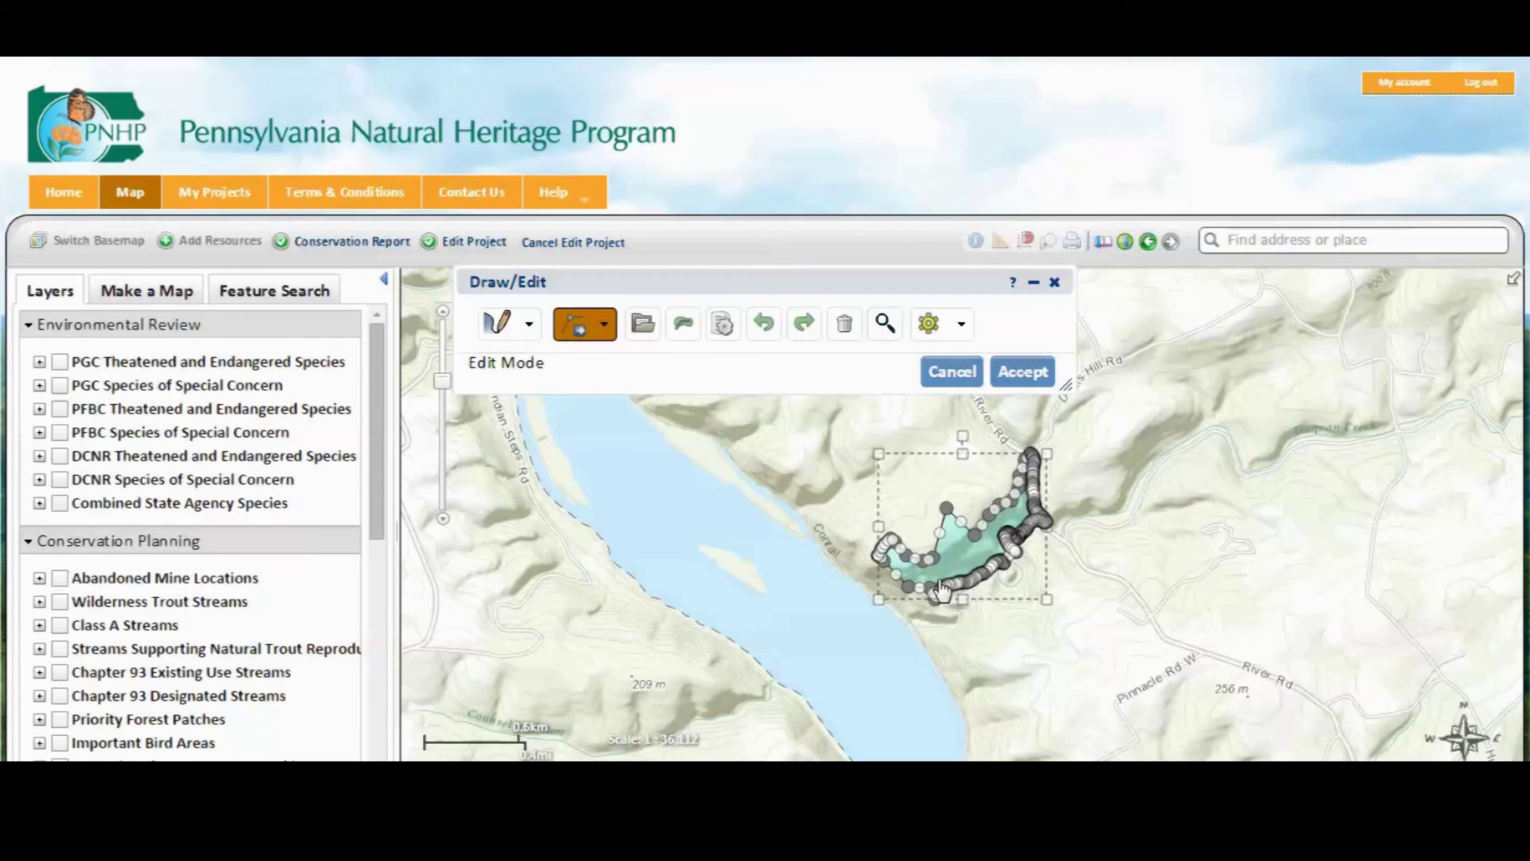
pyautogui.click(948, 375)
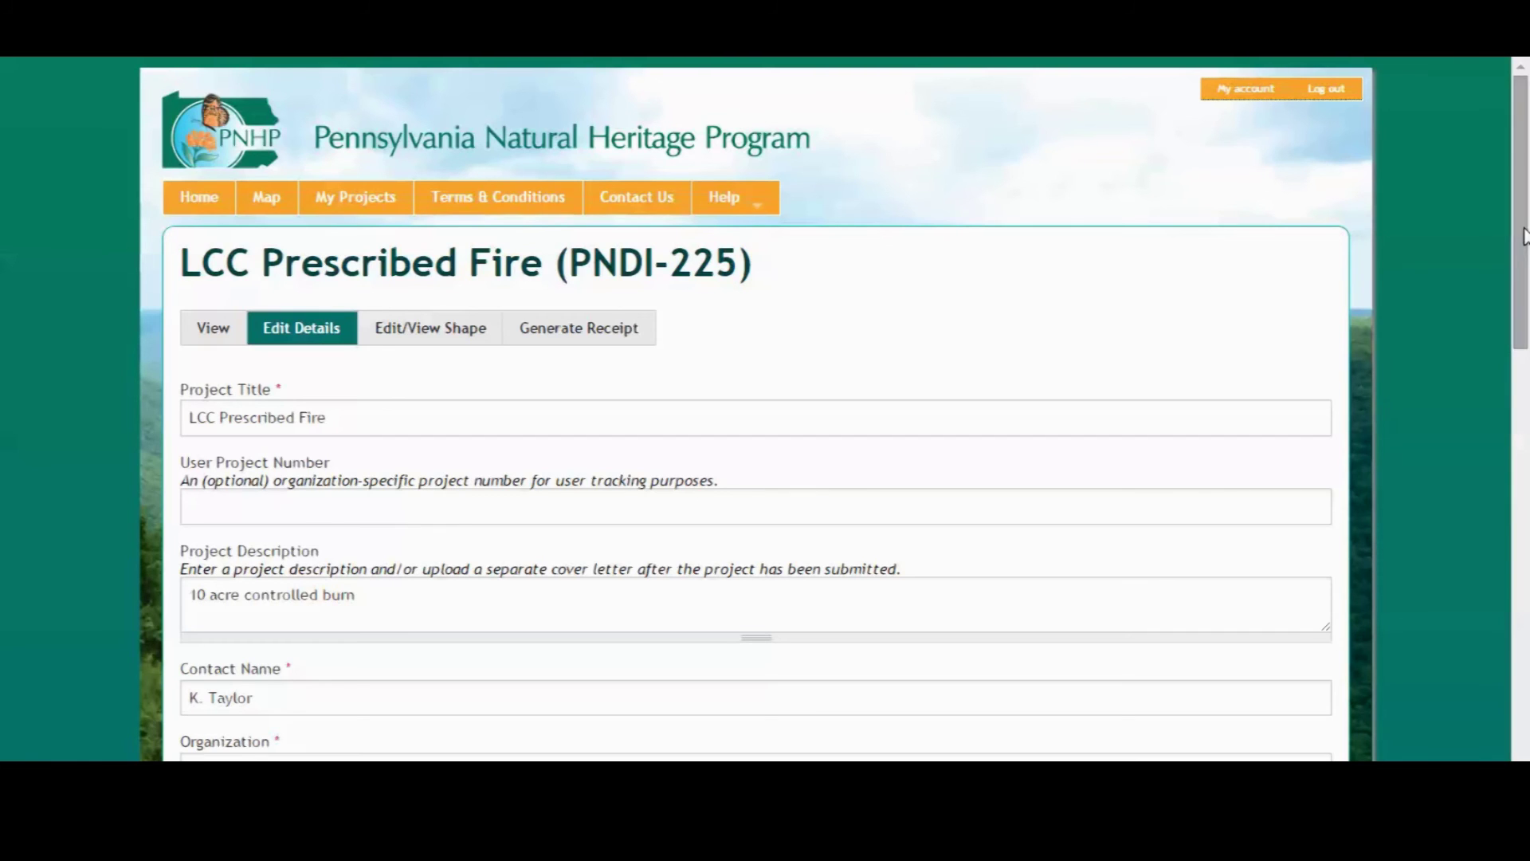
# Step: Choose Final as the project edit status for LCC Prescribed Fire, then return to its project review results without saving
pyautogui.moveTo(1523, 230); pyautogui.dragTo(1527, 725)
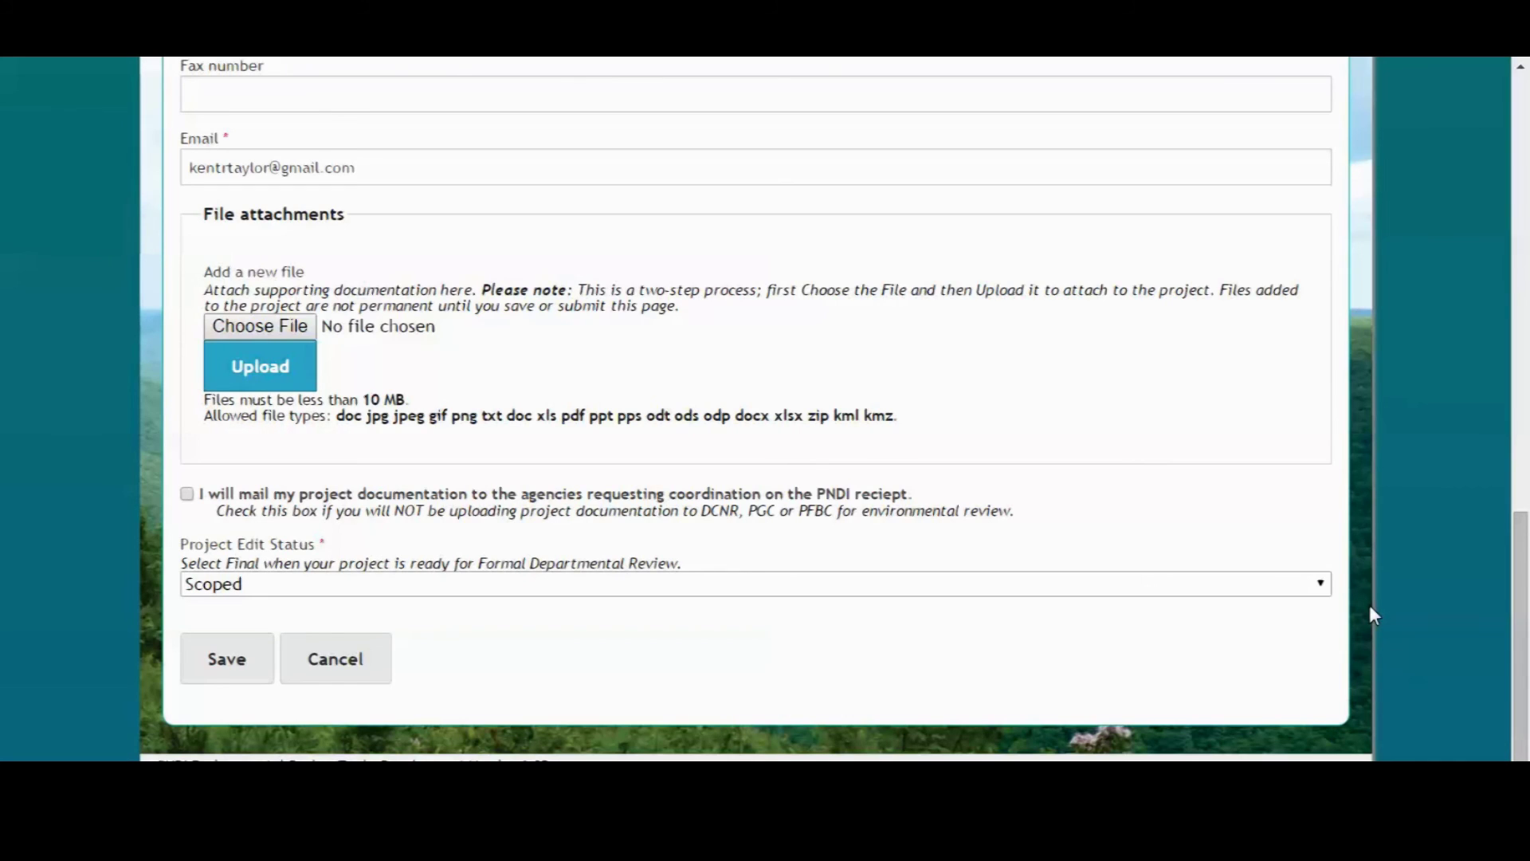
pyautogui.click(1322, 586)
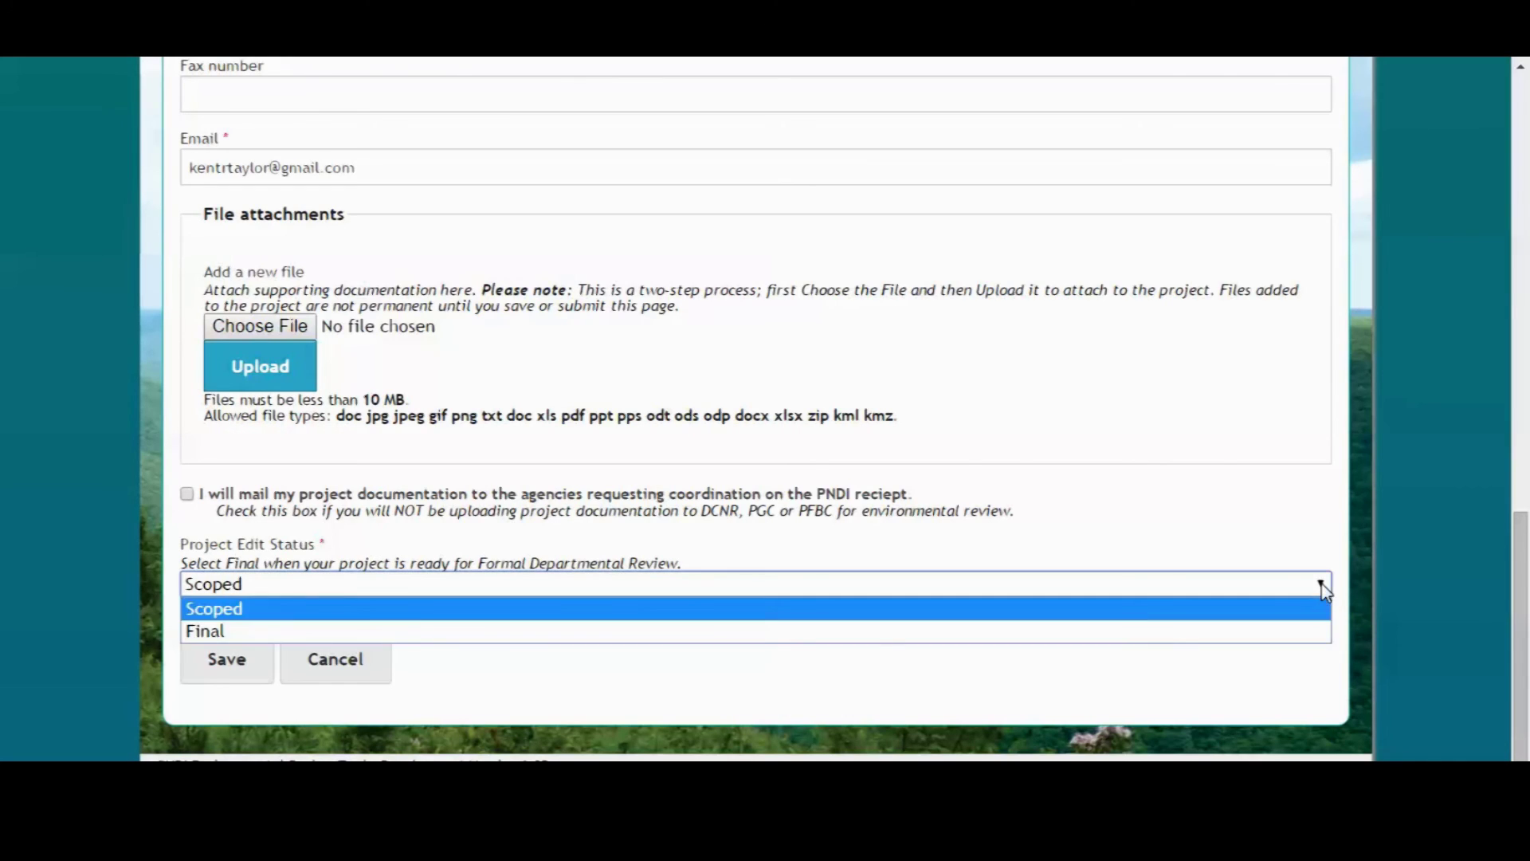
pyautogui.click(361, 631)
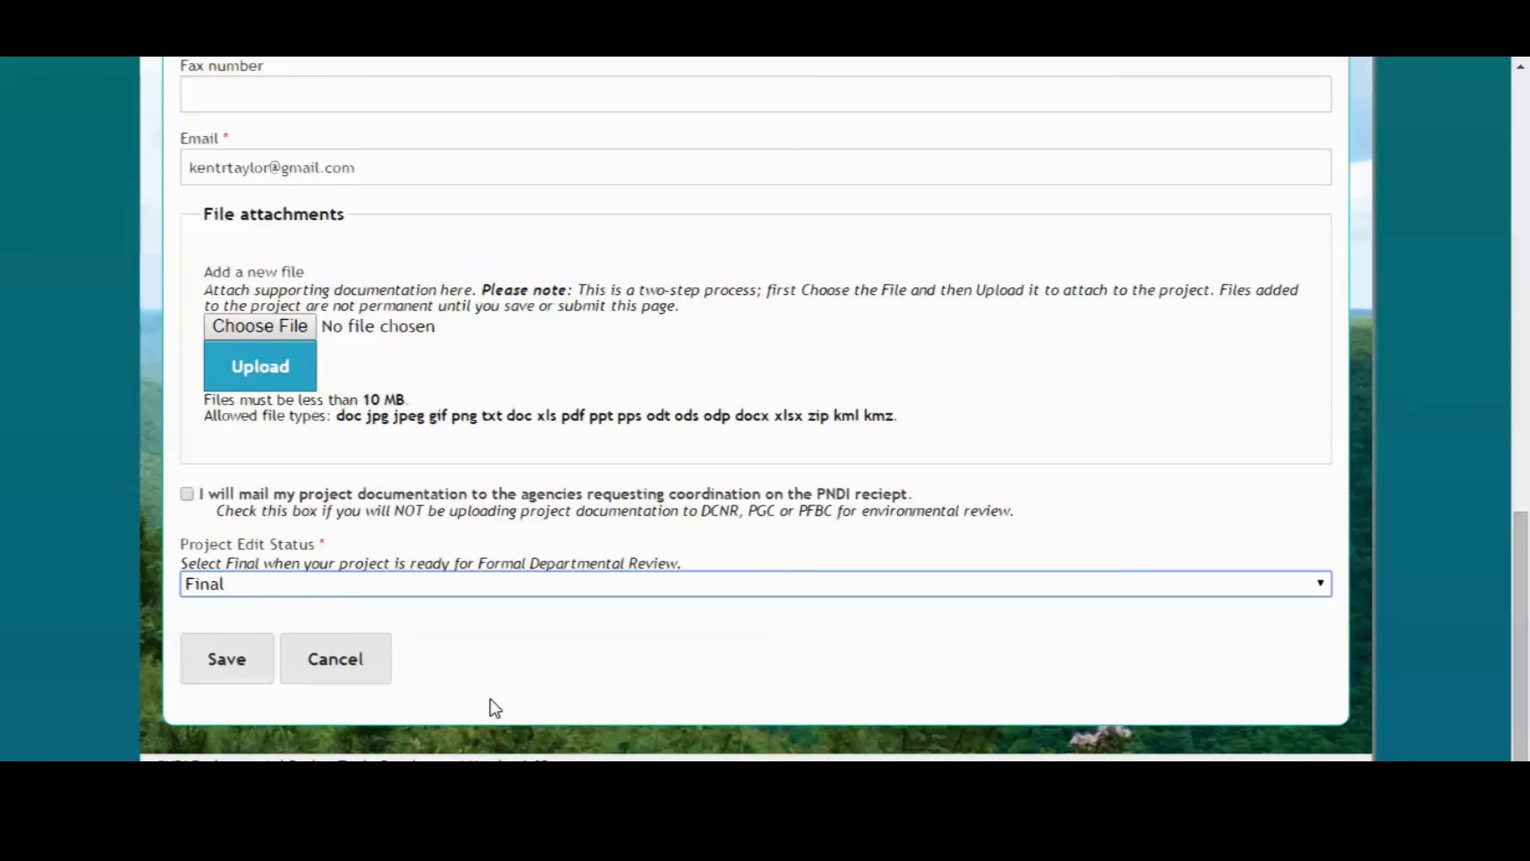
pyautogui.moveTo(1519, 638); pyautogui.dragTo(1471, 165)
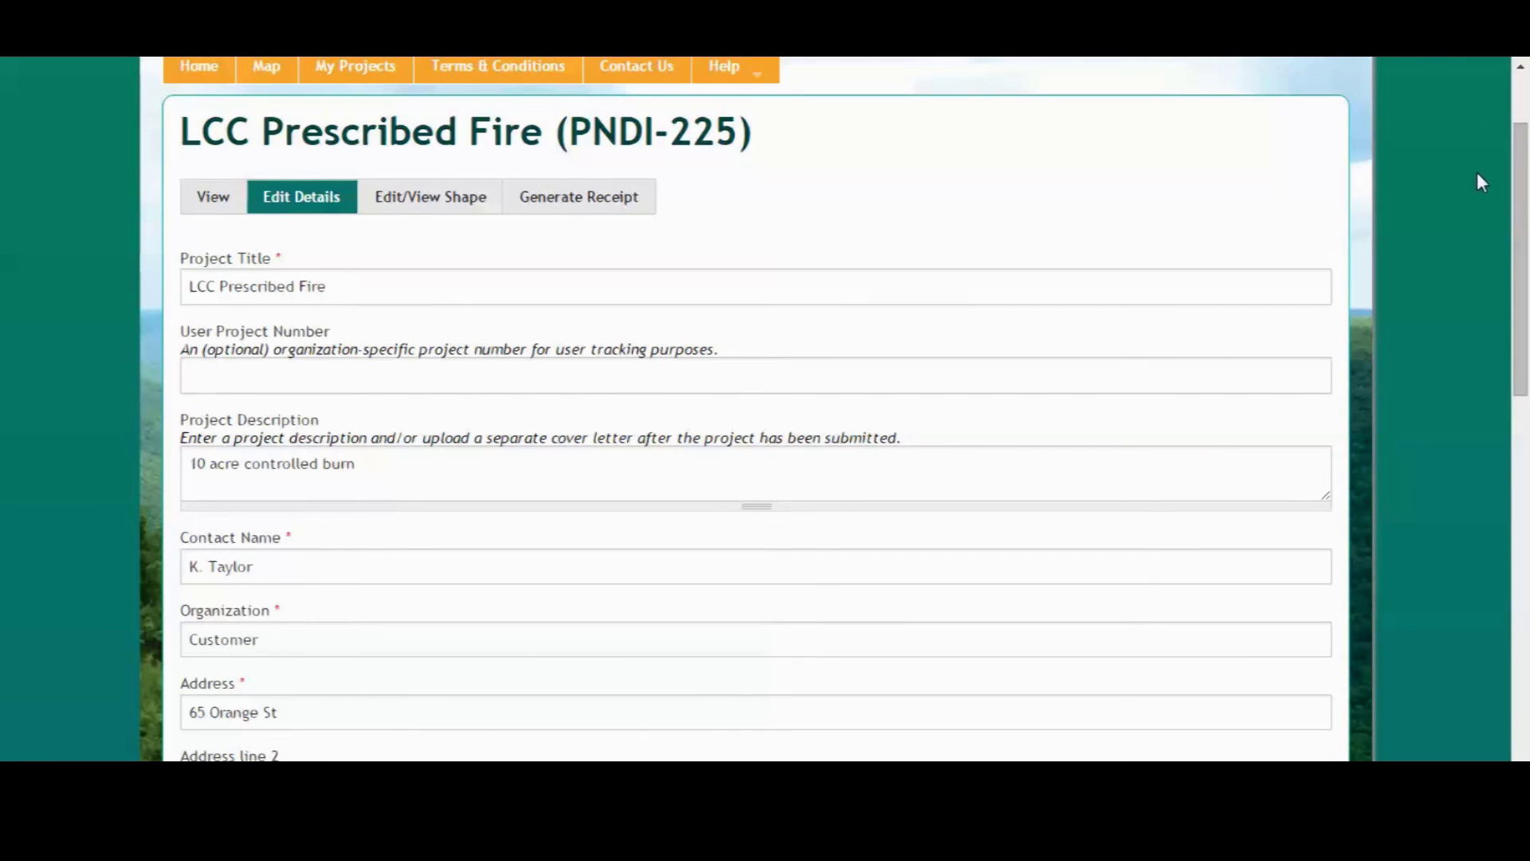
pyautogui.moveTo(1514, 165); pyautogui.dragTo(1524, 124)
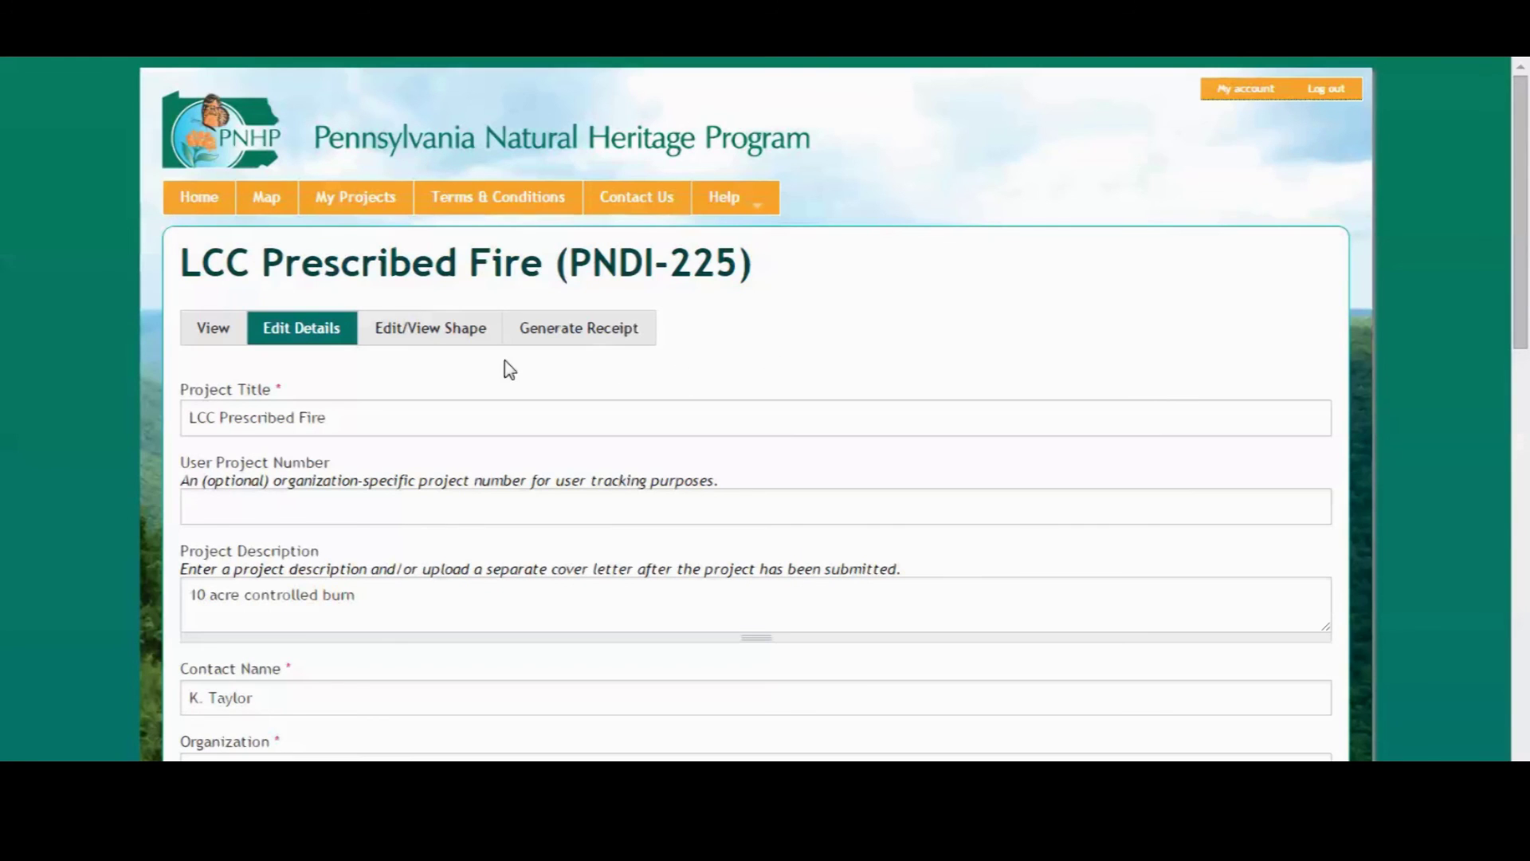
pyautogui.click(213, 335)
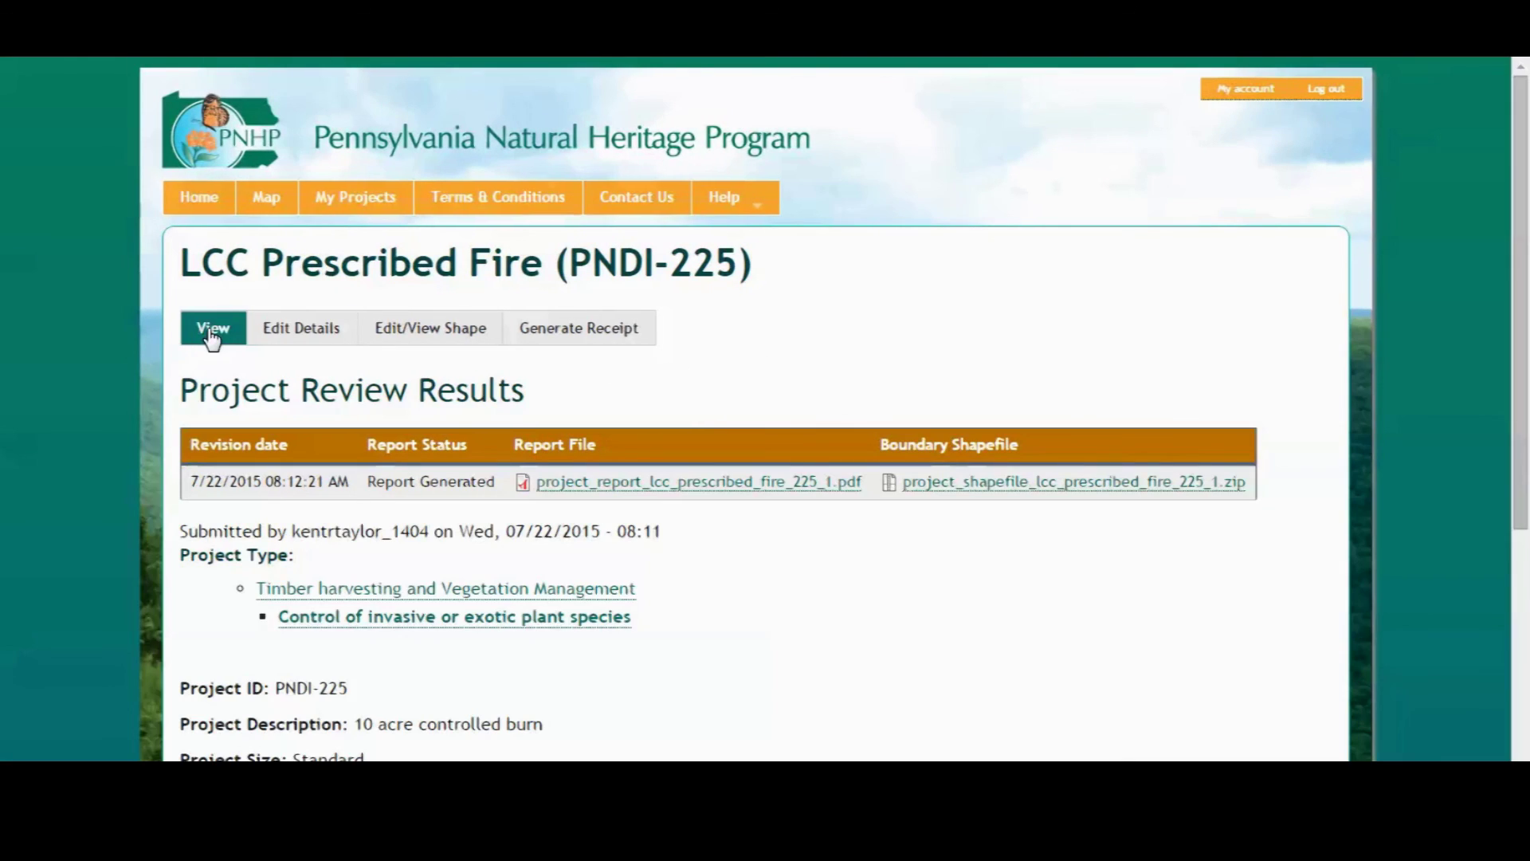